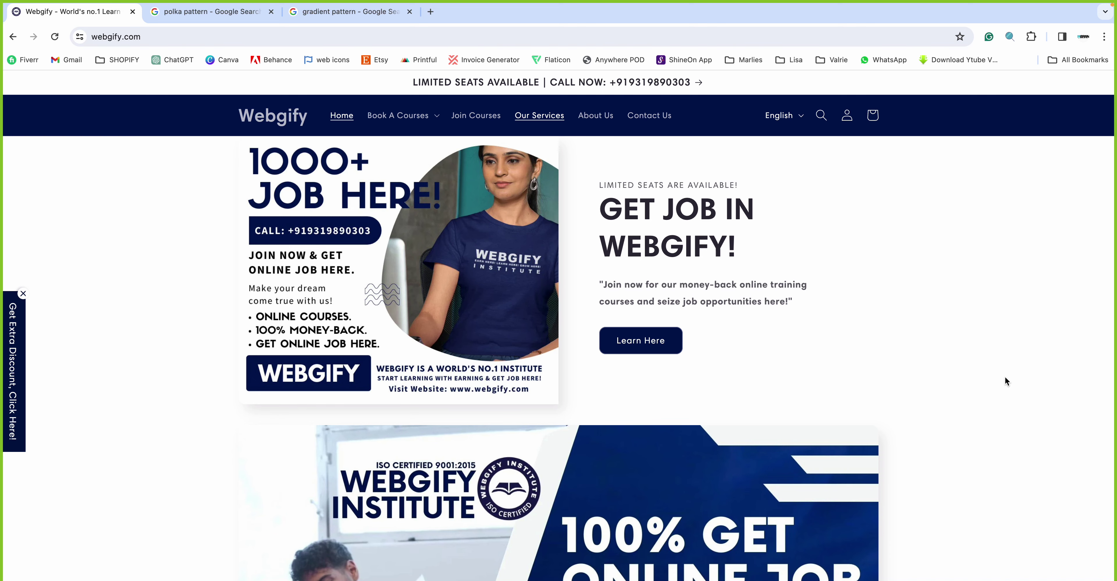
- Switch from Chrome to Photoshop, where new document setup begins
{"action": "key", "text": "super+Tab"}
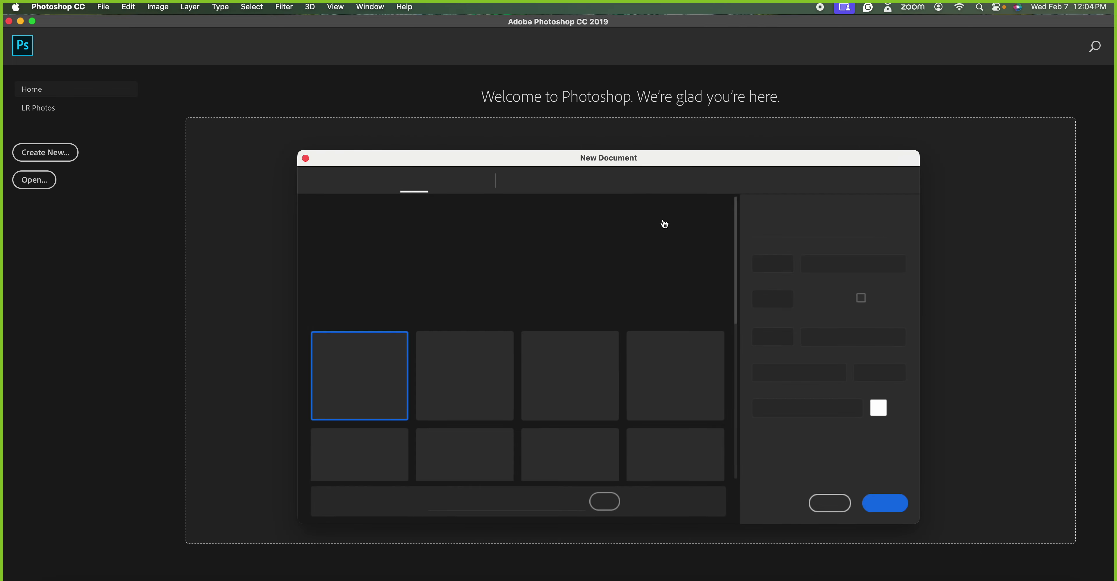
- Create a 5000 × 5000 px document at 300 ppi, then return to Chrome
{"action": "left_click", "coordinate": [780, 264]}
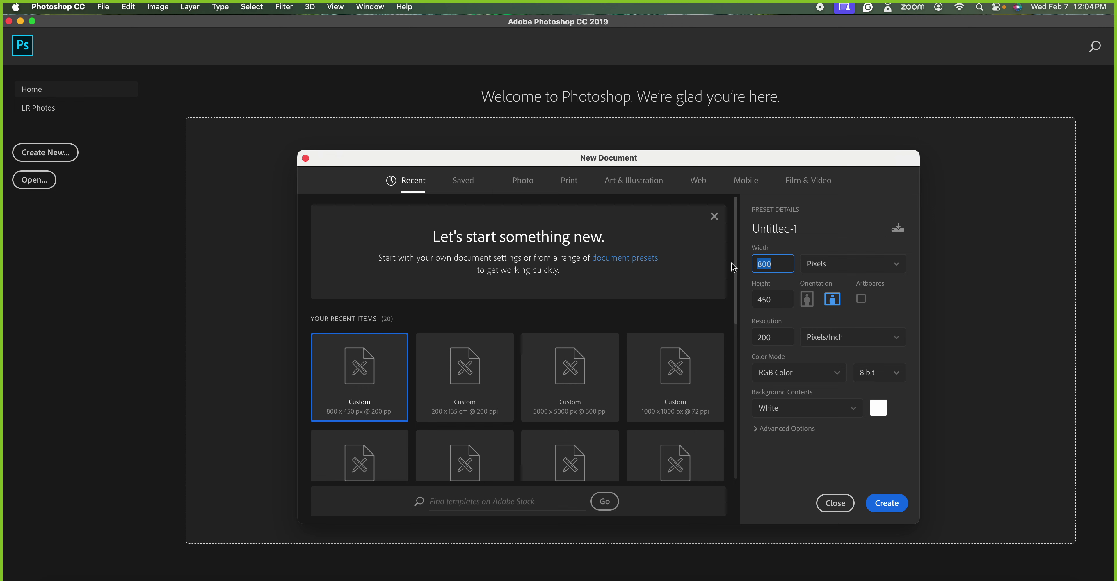
{"action": "type", "text": "5000"}
{"action": "key", "text": "Tab"}
{"action": "type", "text": "5"}
{"action": "left_click", "coordinate": [779, 334]}
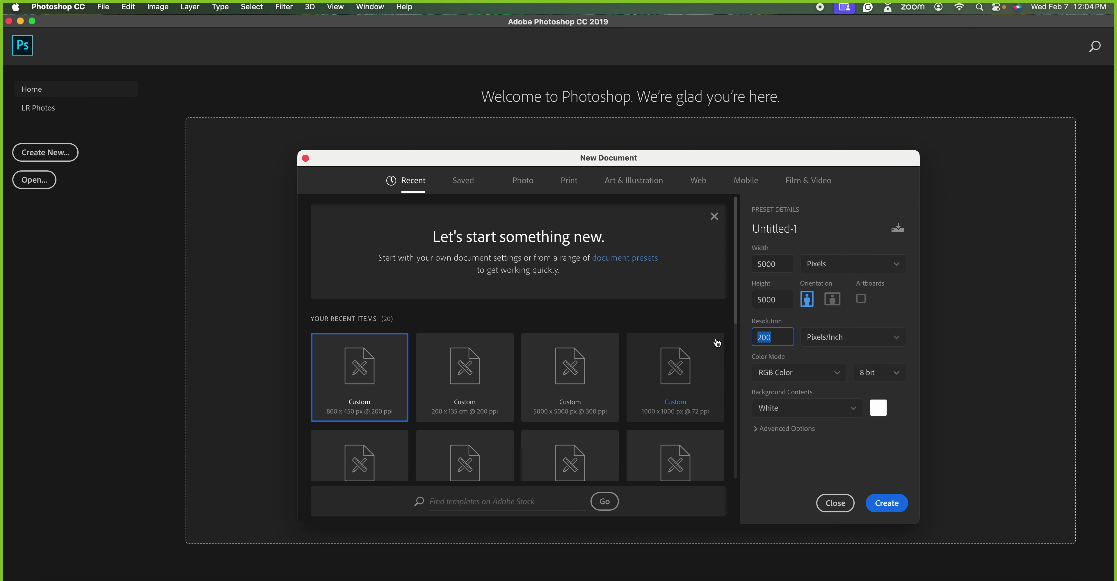
{"action": "type", "text": "300"}
{"action": "left_click", "coordinate": [886, 503]}
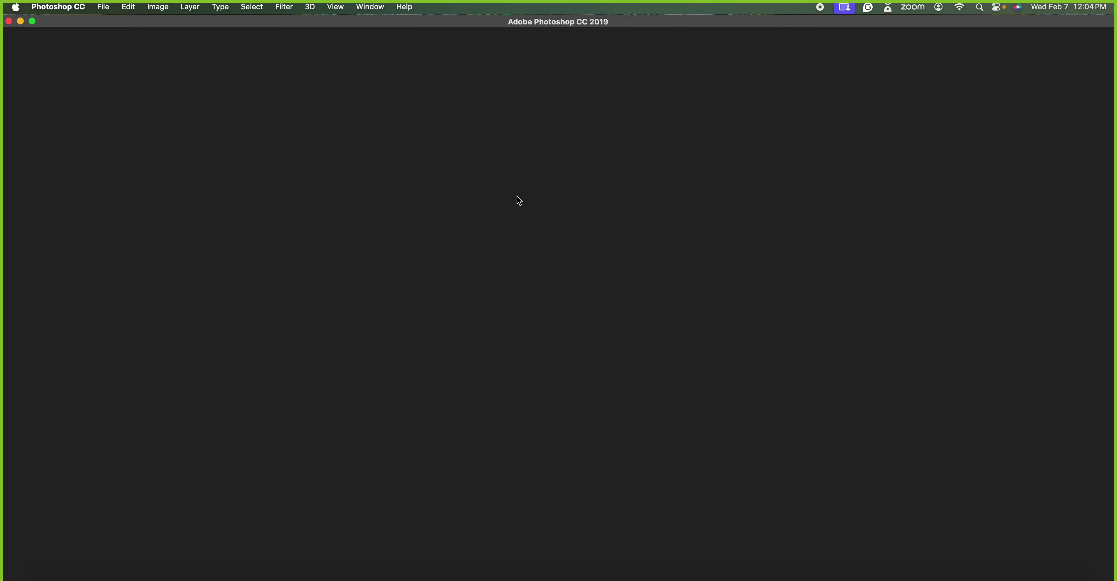
{"action": "key", "text": "super+Tab"}
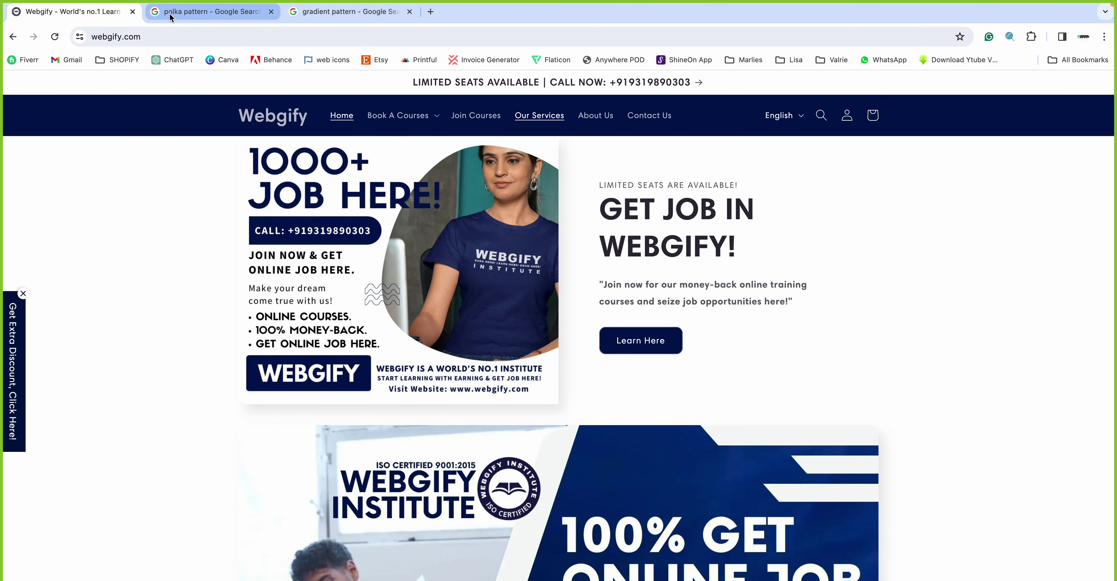
- Open the polka pattern image results and preview the National Polka Dot Day image
{"action": "left_click", "coordinate": [170, 17]}
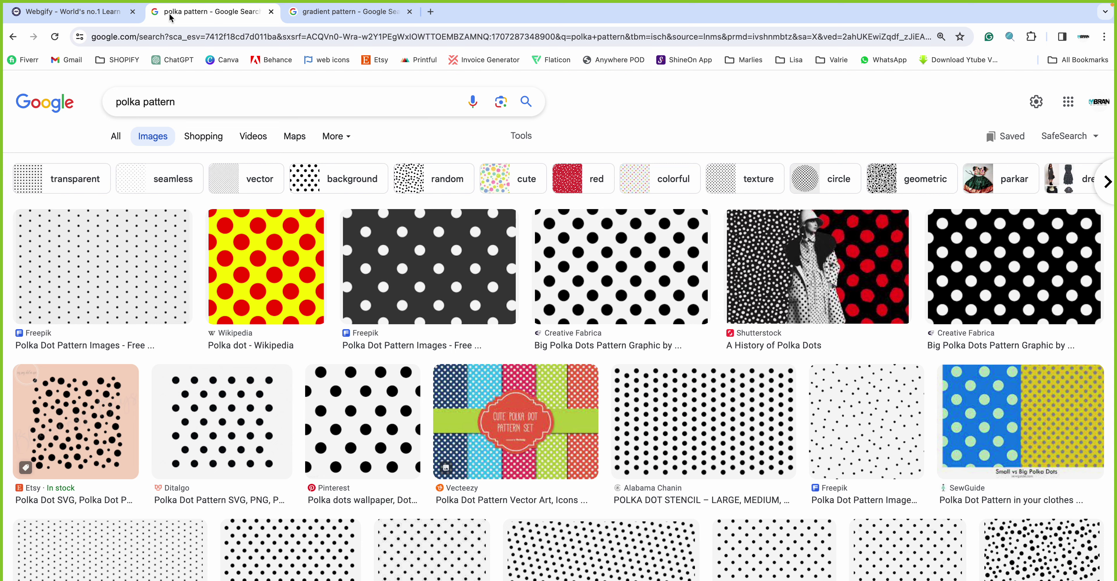
{"action": "key", "text": "super+Tab"}
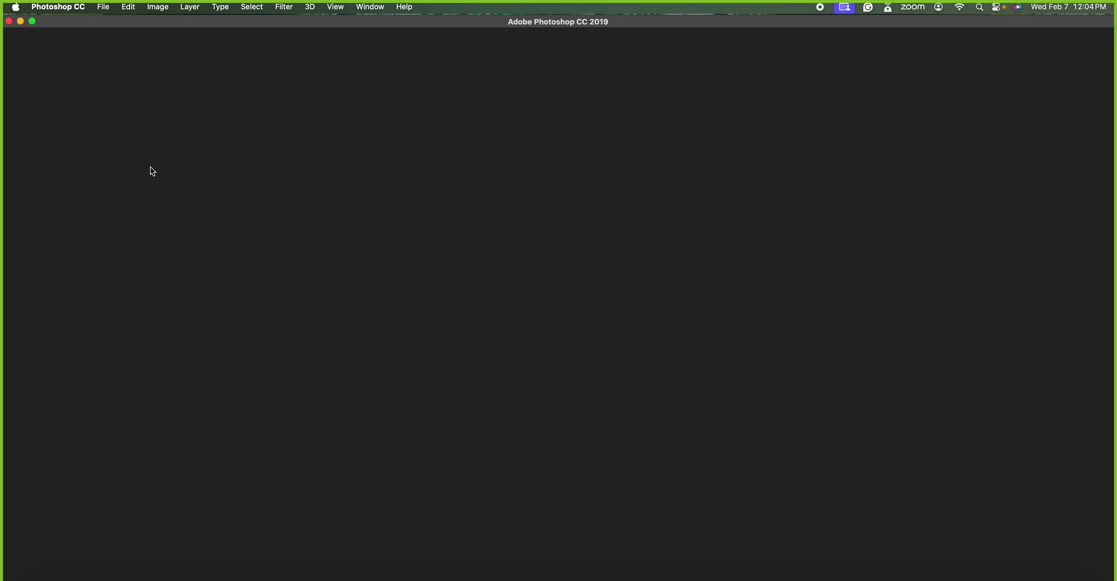
{"action": "key", "text": "super+Tab"}
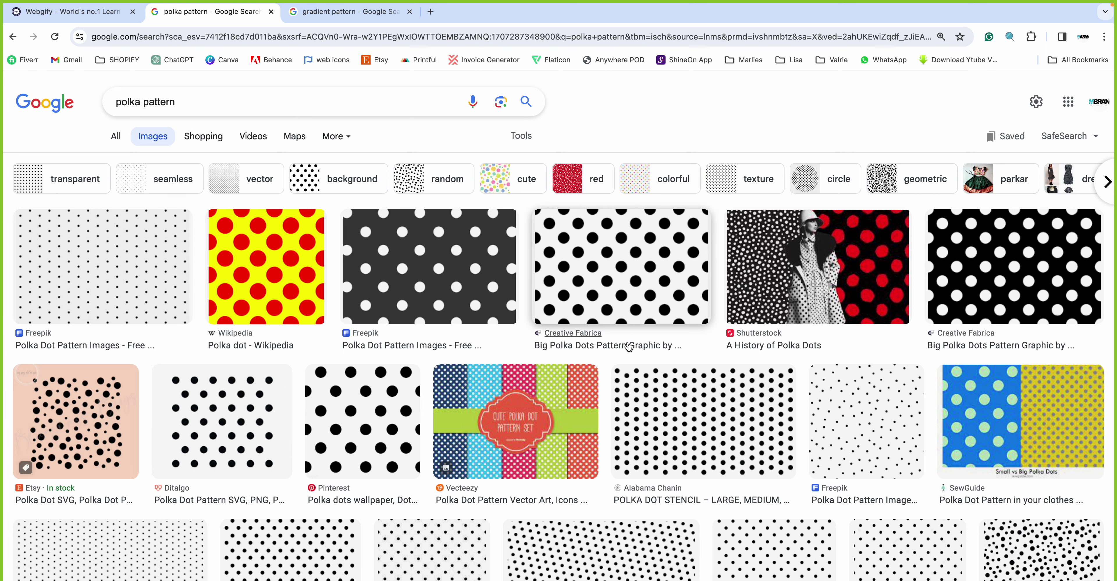
{"action": "scroll", "coordinate": [627, 347], "scroll_direction": "down", "scroll_amount": 1}
{"action": "scroll", "coordinate": [626, 346], "scroll_direction": "down", "scroll_amount": 5}
{"action": "scroll", "coordinate": [627, 347], "scroll_direction": "down", "scroll_amount": 3}
{"action": "scroll", "coordinate": [627, 347], "scroll_direction": "down", "scroll_amount": 3}
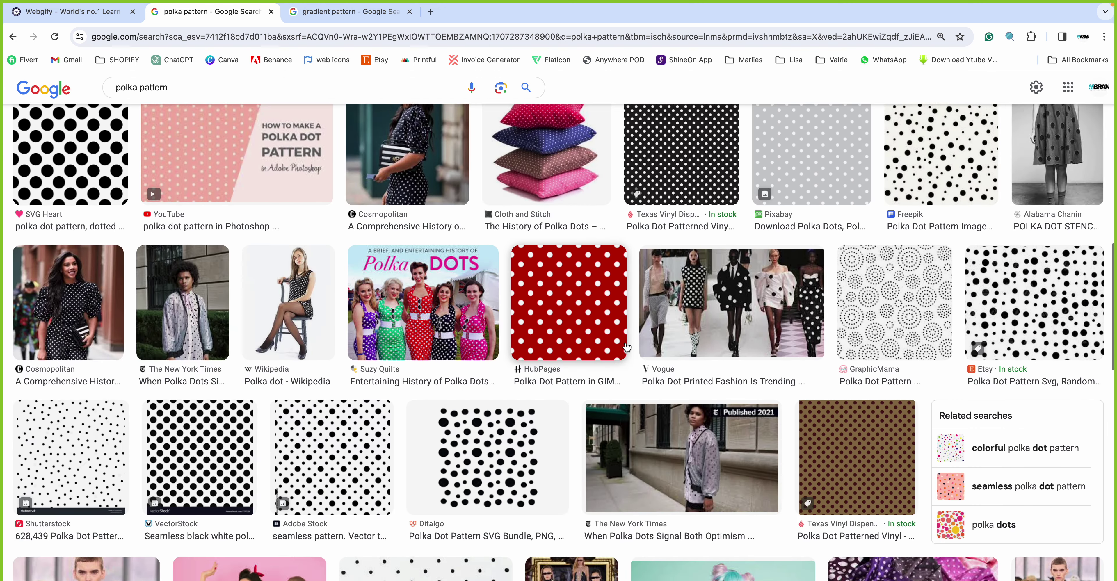
{"action": "scroll", "coordinate": [626, 347], "scroll_direction": "down", "scroll_amount": 3}
{"action": "scroll", "coordinate": [627, 347], "scroll_direction": "down", "scroll_amount": 3}
{"action": "scroll", "coordinate": [627, 347], "scroll_direction": "down", "scroll_amount": 1}
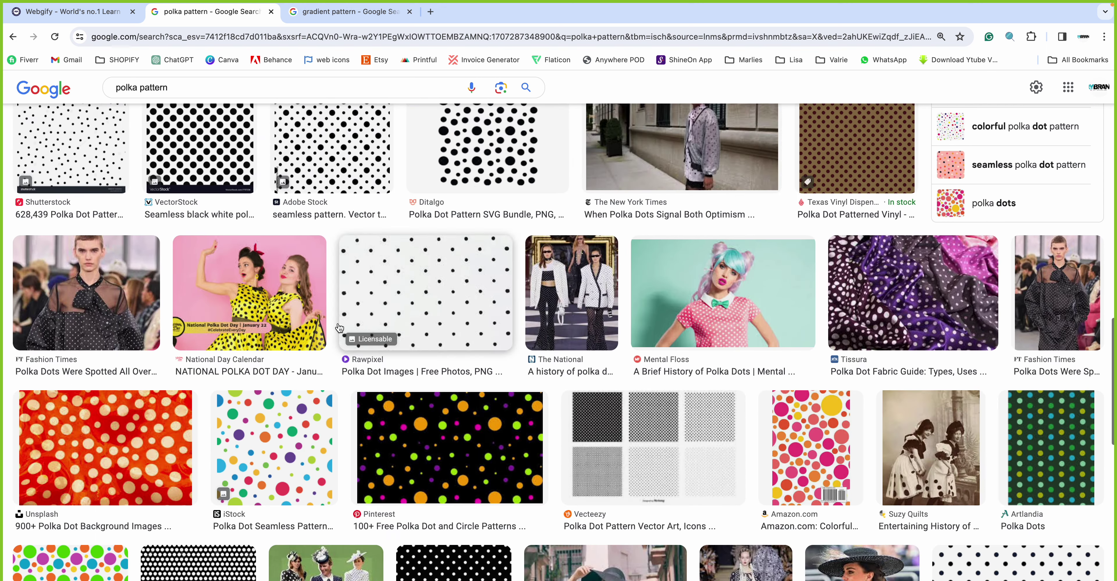
{"action": "left_click", "coordinate": [268, 308]}
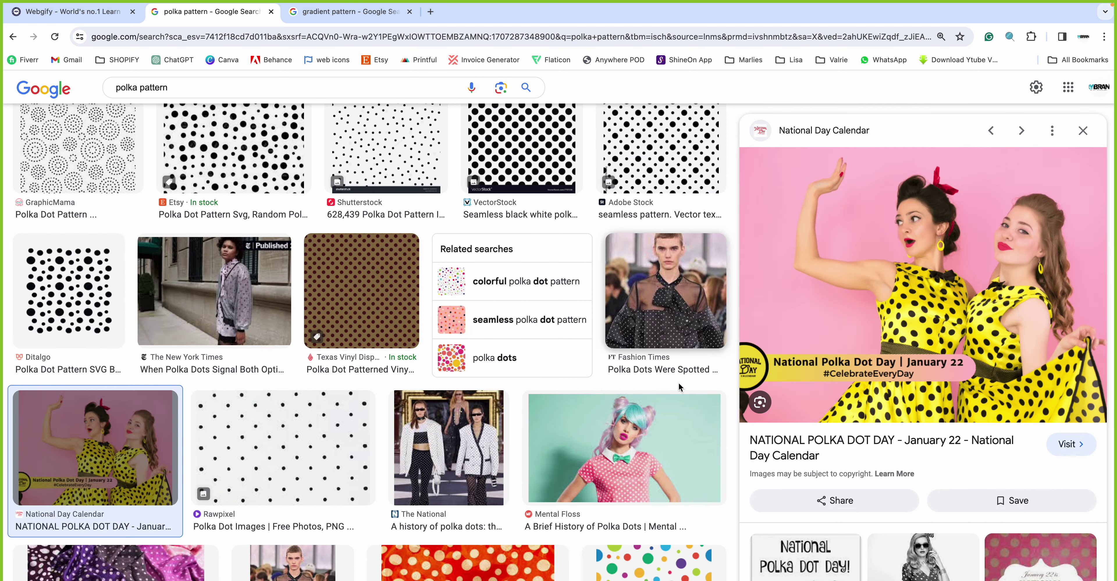
- Scroll further and preview the polka dot tie image
{"action": "scroll", "coordinate": [667, 405], "scroll_direction": "down", "scroll_amount": 1}
{"action": "scroll", "coordinate": [667, 405], "scroll_direction": "down", "scroll_amount": 7}
{"action": "scroll", "coordinate": [666, 405], "scroll_direction": "down", "scroll_amount": 3}
{"action": "scroll", "coordinate": [667, 405], "scroll_direction": "down", "scroll_amount": 1}
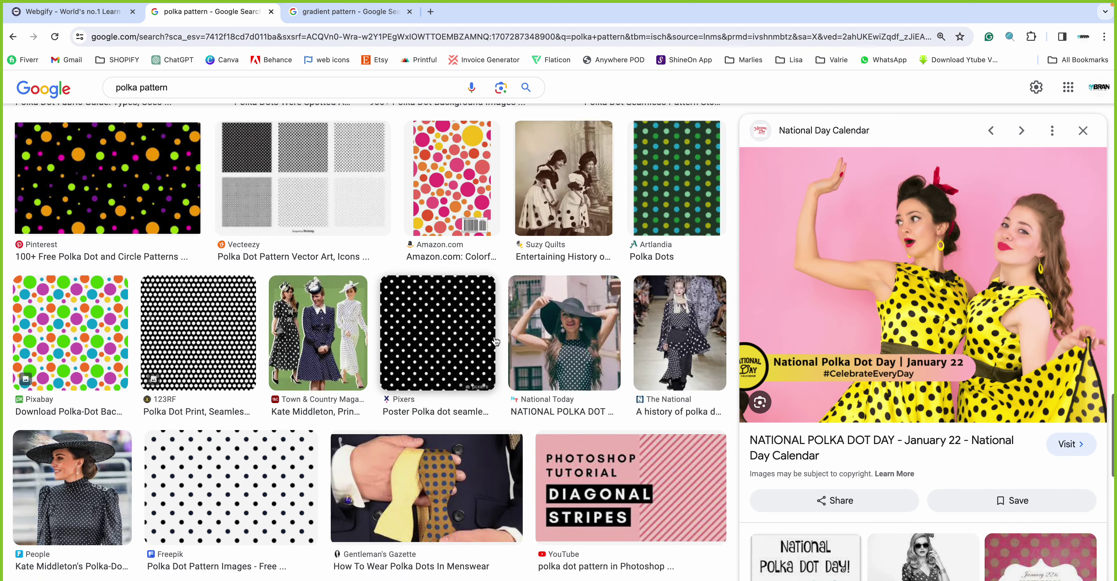
{"action": "left_click", "coordinate": [390, 511]}
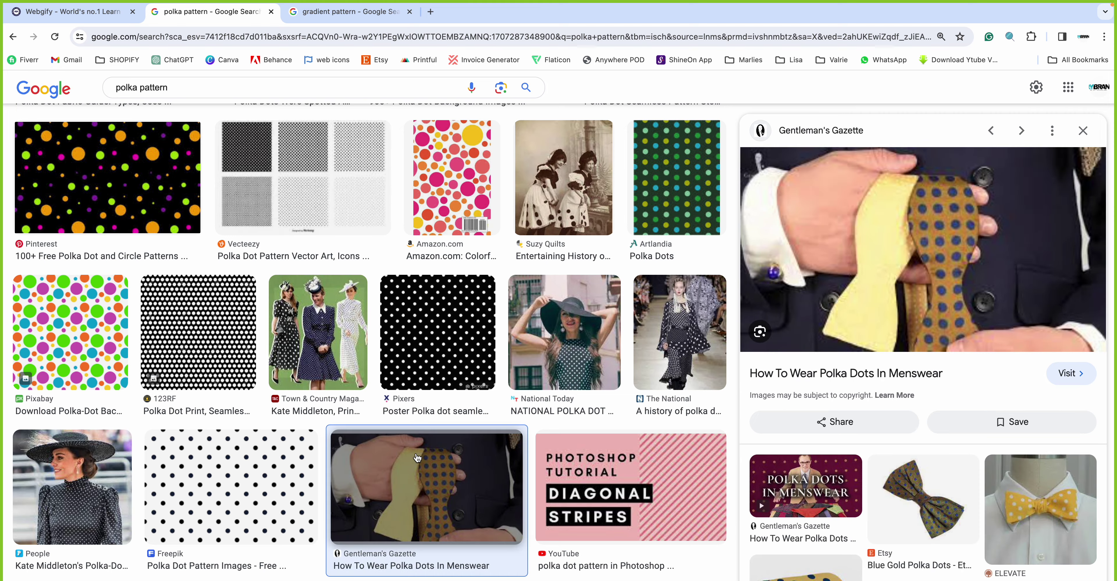
- Preview the first Freepik dot pattern image, then return to Photoshop
{"action": "scroll", "coordinate": [418, 457], "scroll_direction": "down", "scroll_amount": 5}
{"action": "scroll", "coordinate": [417, 457], "scroll_direction": "down", "scroll_amount": 4}
{"action": "scroll", "coordinate": [418, 458], "scroll_direction": "down", "scroll_amount": 5}
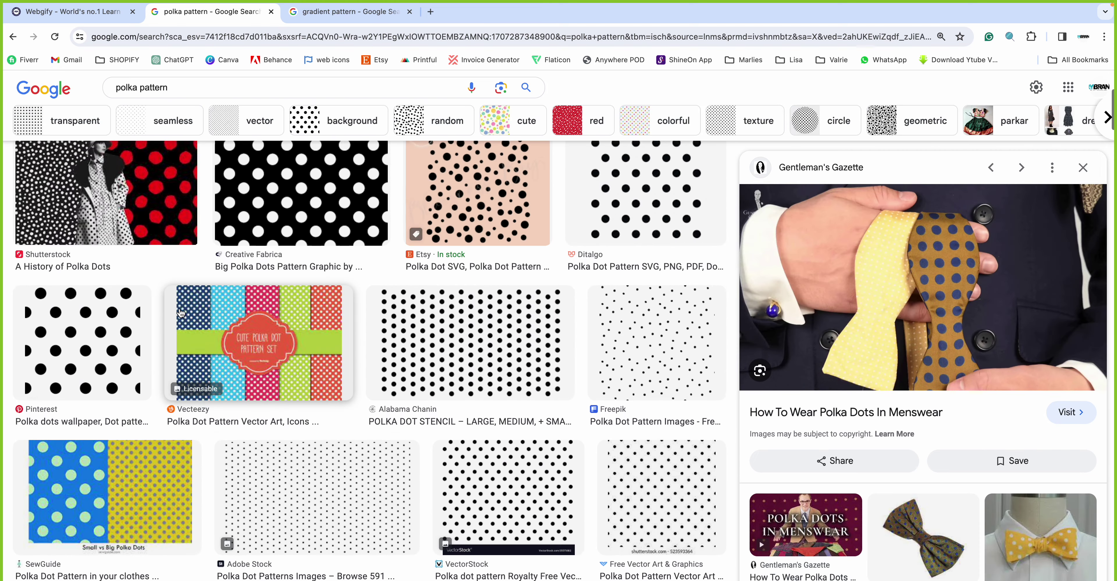
{"action": "scroll", "coordinate": [418, 457], "scroll_direction": "up", "scroll_amount": 15}
{"action": "left_click", "coordinate": [104, 267]}
{"action": "key", "text": "super+Tab"}
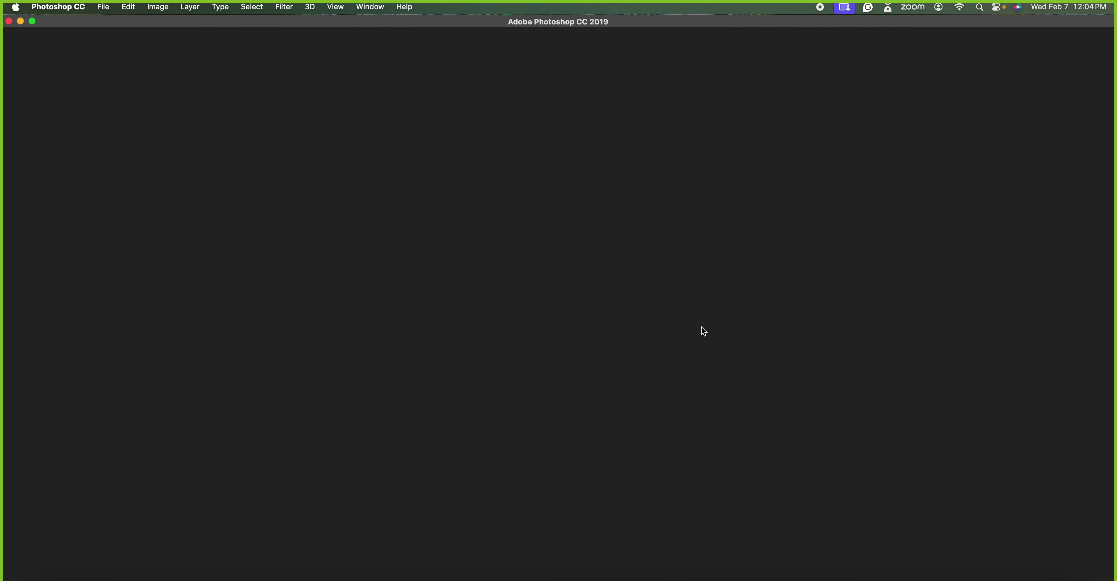
- Create another 5000 × 5000 px, 300 ppi document via File > New, then open Zoom from the Dock
{"action": "left_click", "coordinate": [104, 8]}
{"action": "left_click", "coordinate": [113, 17]}
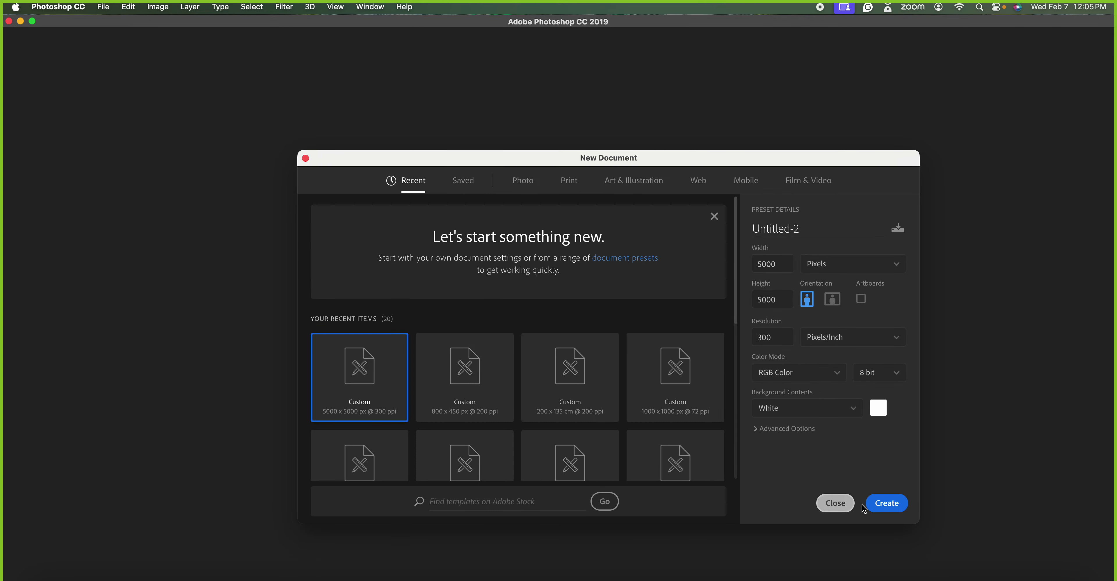
{"action": "left_click", "coordinate": [886, 504]}
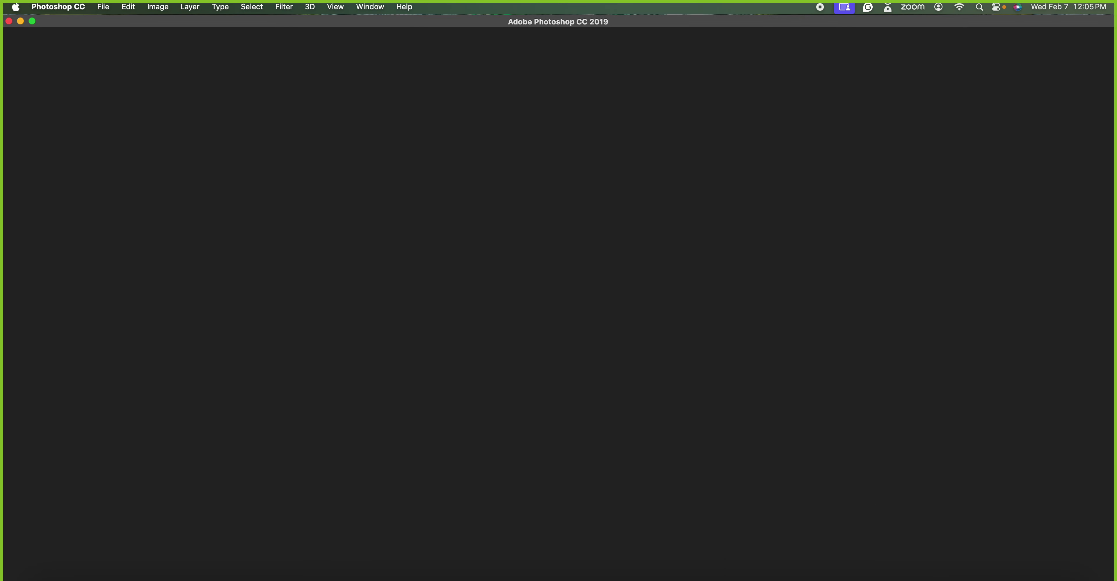
{"action": "right_click", "coordinate": [774, 573]}
{"action": "left_click", "coordinate": [746, 562]}
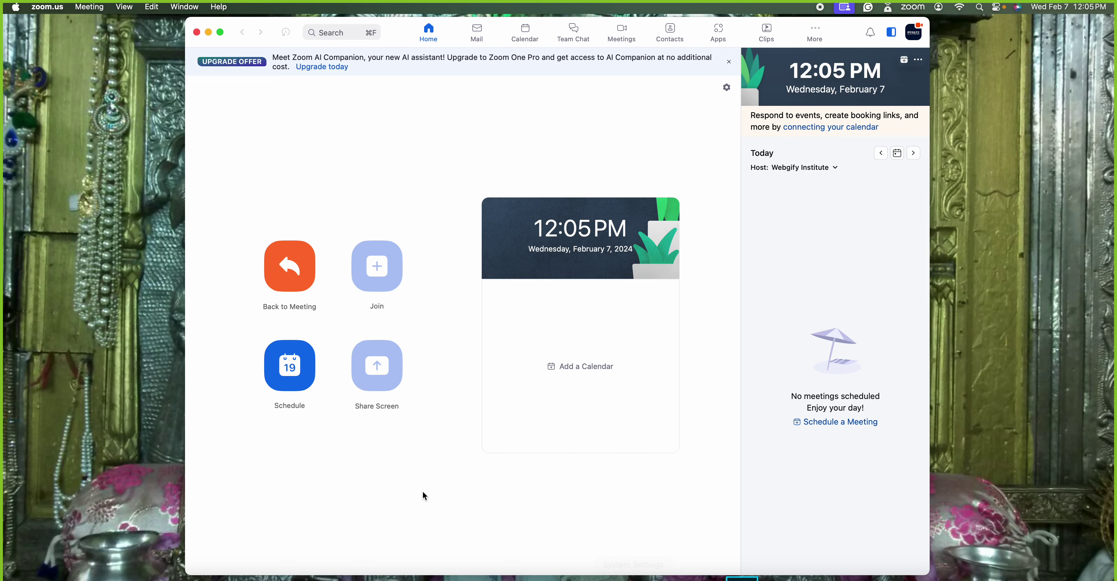
- Back in Chrome, open the gradient pattern image results and scroll through them
{"action": "key", "text": "super+Tab"}
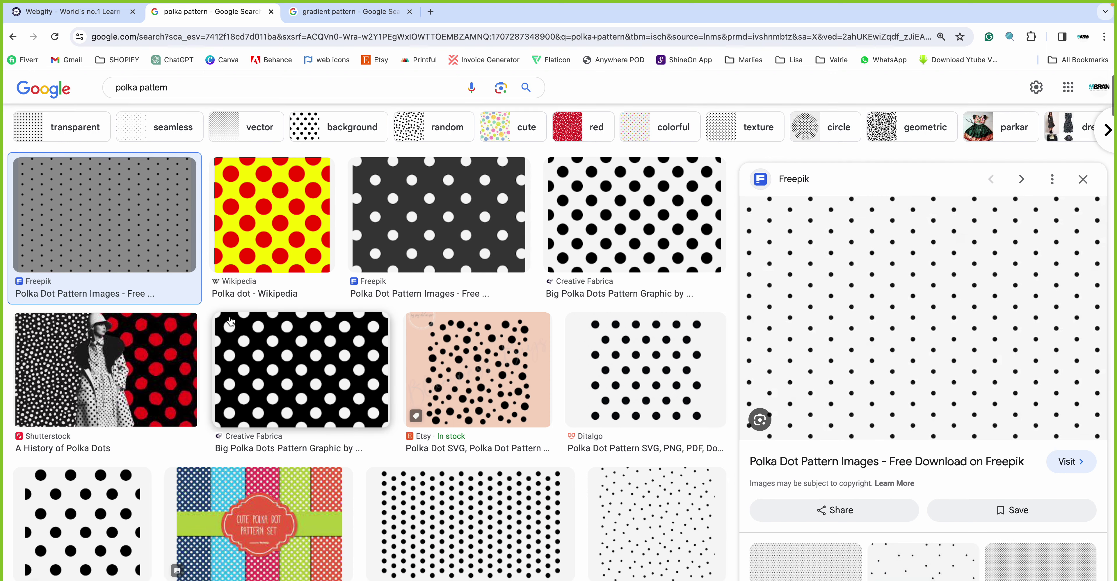
{"action": "left_click", "coordinate": [347, 11]}
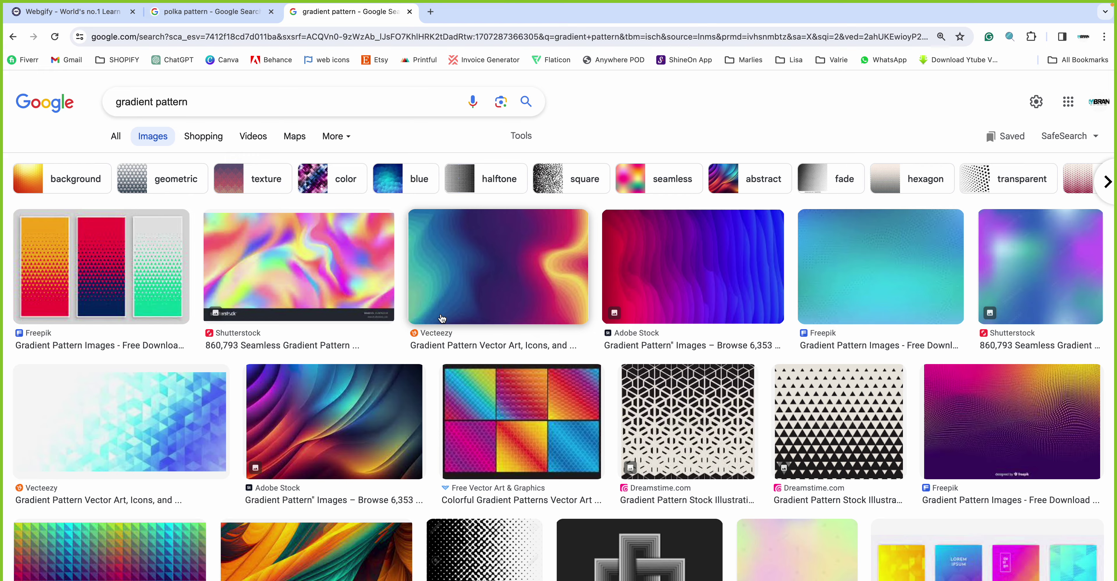
{"action": "scroll", "coordinate": [442, 319], "scroll_direction": "down", "scroll_amount": 5}
{"action": "scroll", "coordinate": [441, 319], "scroll_direction": "down", "scroll_amount": 5}
{"action": "scroll", "coordinate": [441, 317], "scroll_direction": "down", "scroll_amount": 5}
{"action": "scroll", "coordinate": [440, 317], "scroll_direction": "down", "scroll_amount": 5}
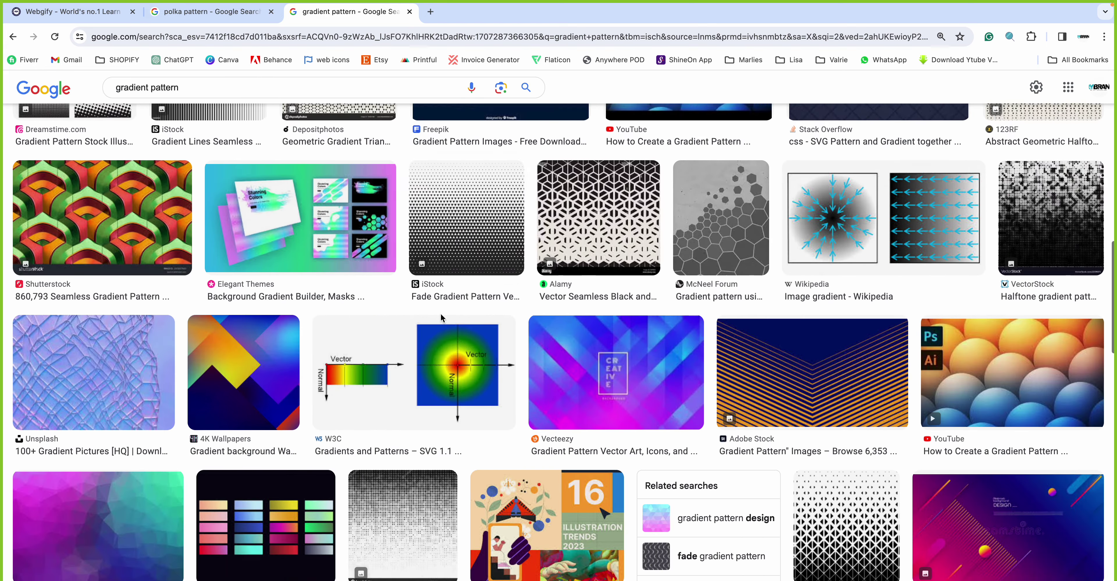
{"action": "scroll", "coordinate": [441, 317], "scroll_direction": "down", "scroll_amount": 2}
{"action": "scroll", "coordinate": [303, 217], "scroll_direction": "up", "scroll_amount": 20}
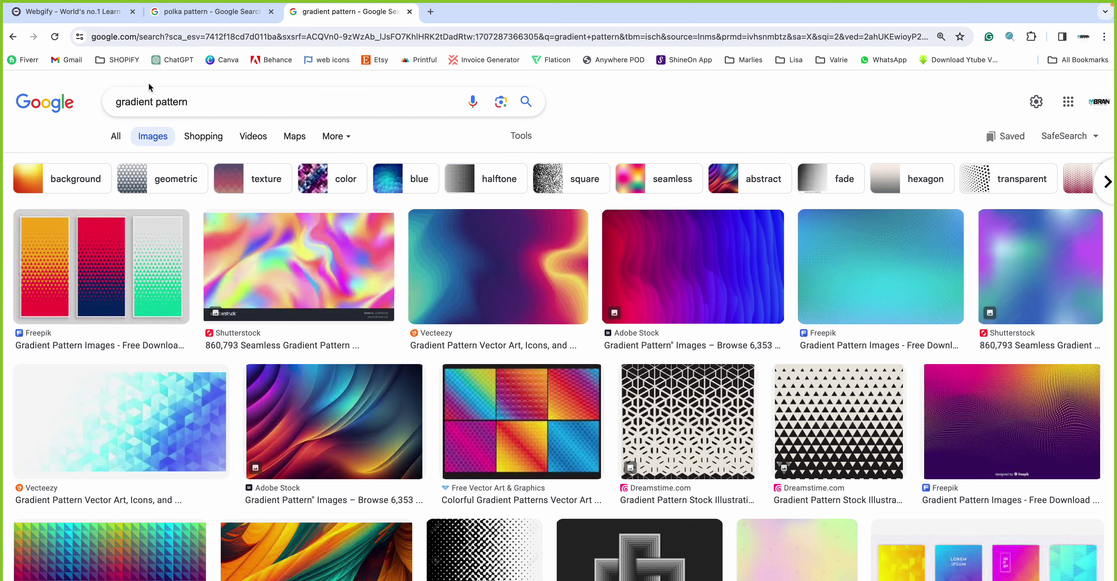
- Change the search query from 'gradient pattern' to 'gradient background'
{"action": "double_click", "coordinate": [155, 101]}
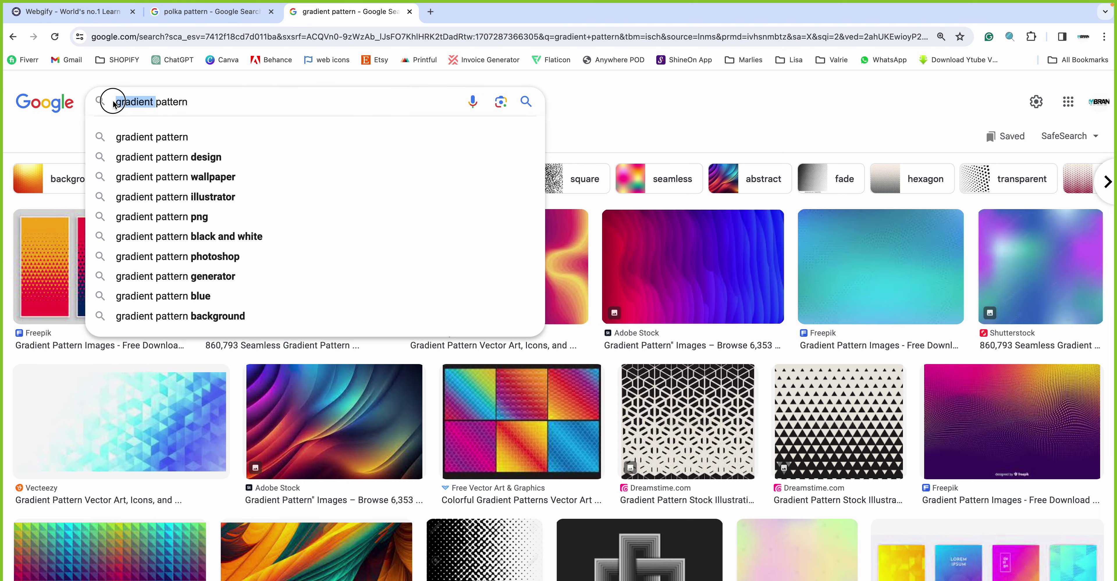
{"action": "left_click", "coordinate": [212, 100]}
{"action": "left_click", "coordinate": [674, 92]}
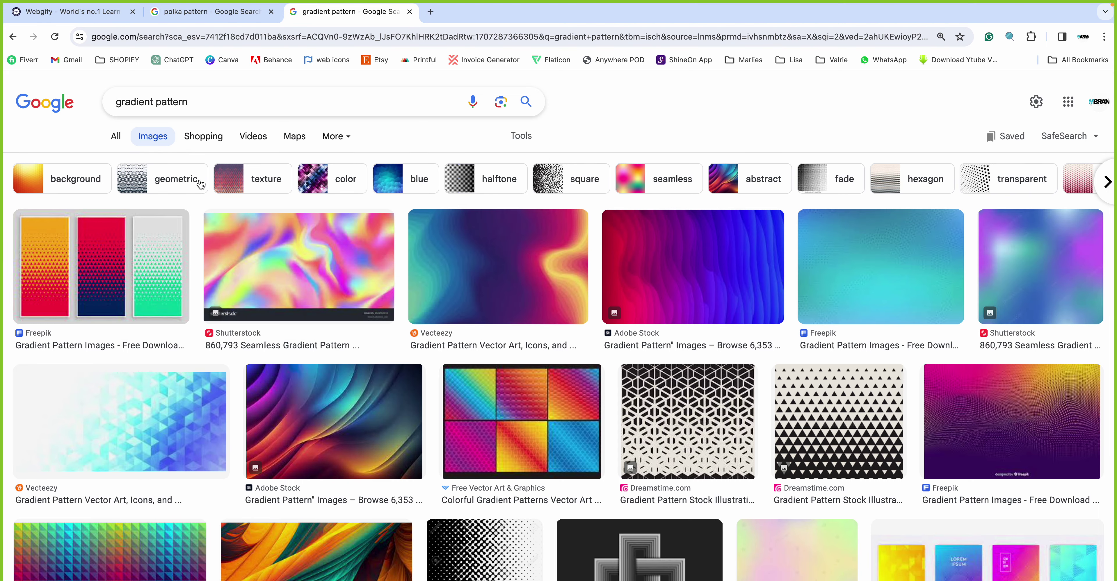
{"action": "scroll", "coordinate": [460, 302], "scroll_direction": "down", "scroll_amount": 5}
{"action": "scroll", "coordinate": [460, 301], "scroll_direction": "down", "scroll_amount": 4}
{"action": "scroll", "coordinate": [462, 302], "scroll_direction": "down", "scroll_amount": 6}
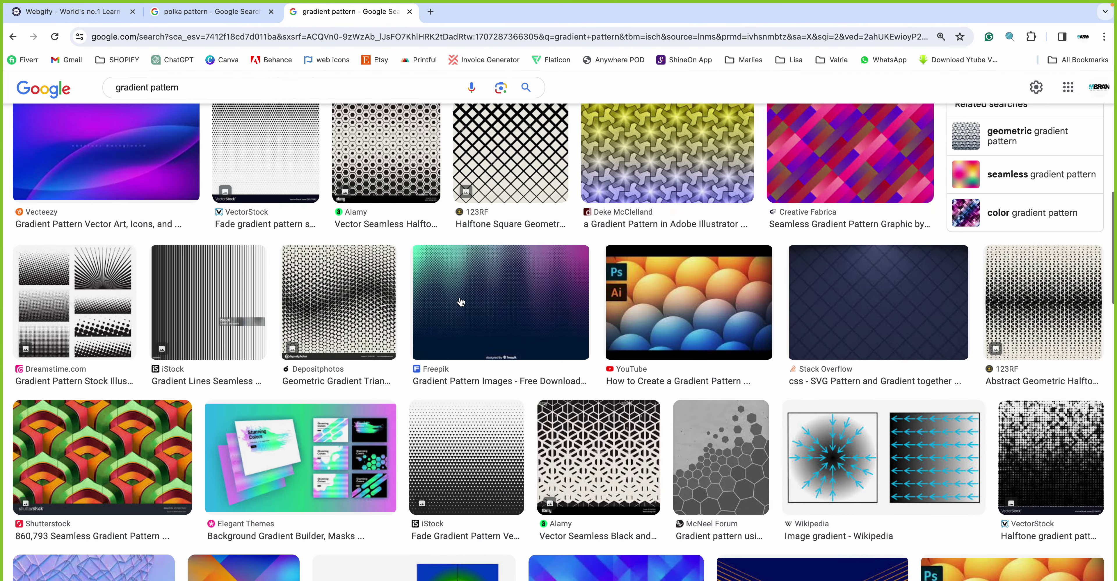
{"action": "scroll", "coordinate": [463, 303], "scroll_direction": "down", "scroll_amount": 7}
{"action": "scroll", "coordinate": [457, 299], "scroll_direction": "up", "scroll_amount": 8}
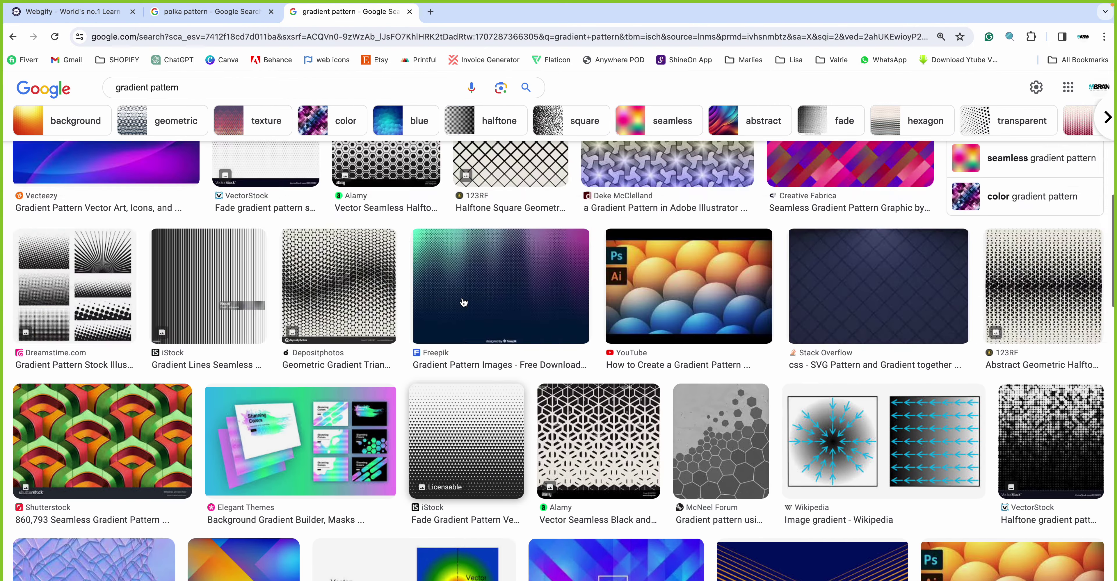
{"action": "scroll", "coordinate": [369, 225], "scroll_direction": "up", "scroll_amount": 15}
{"action": "left_click", "coordinate": [181, 102]}
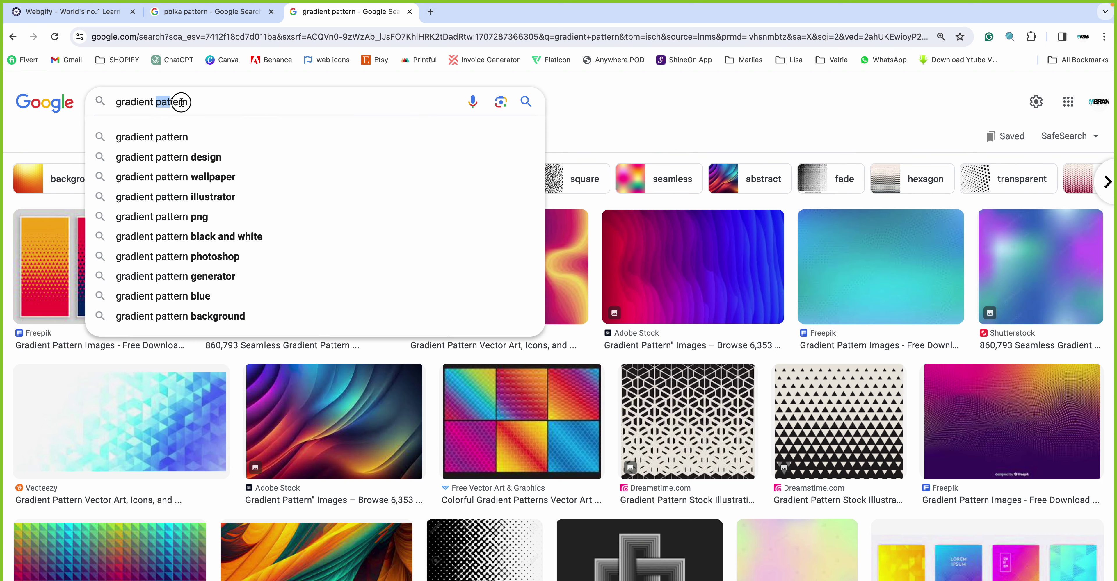
{"action": "type", "text": "back"}
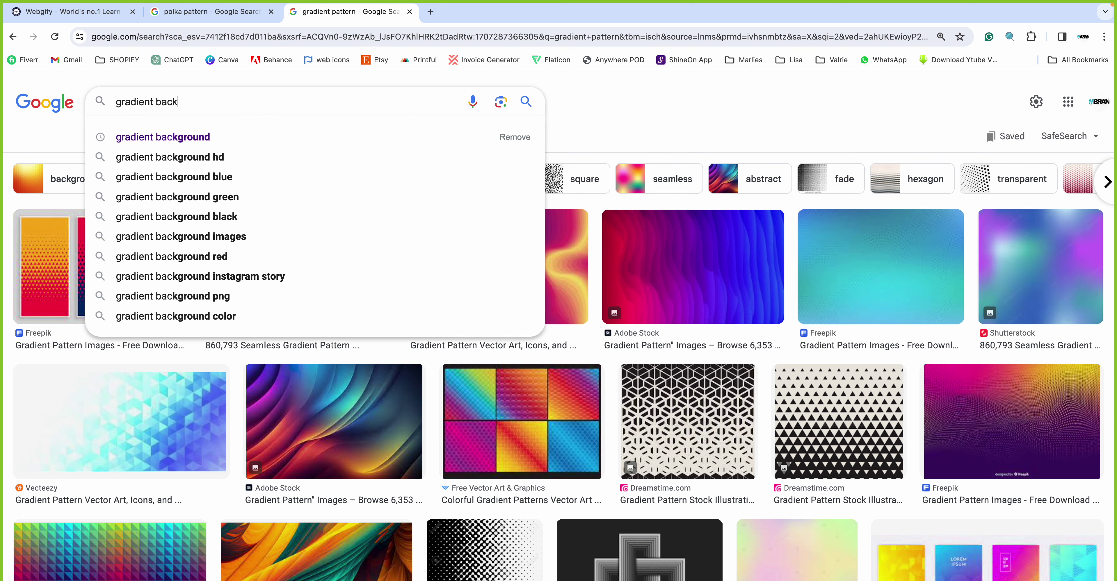
{"action": "type", "text": "ground"}
{"action": "key", "text": "Return"}
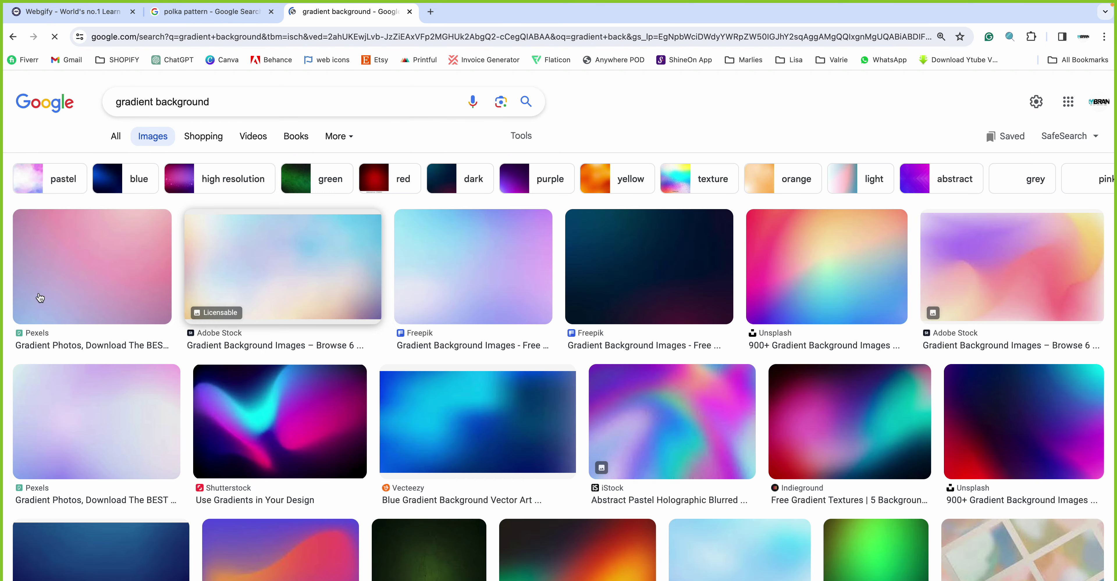
{"action": "scroll", "coordinate": [589, 373], "scroll_direction": "down", "scroll_amount": 1}
{"action": "scroll", "coordinate": [585, 370], "scroll_direction": "down", "scroll_amount": 9}
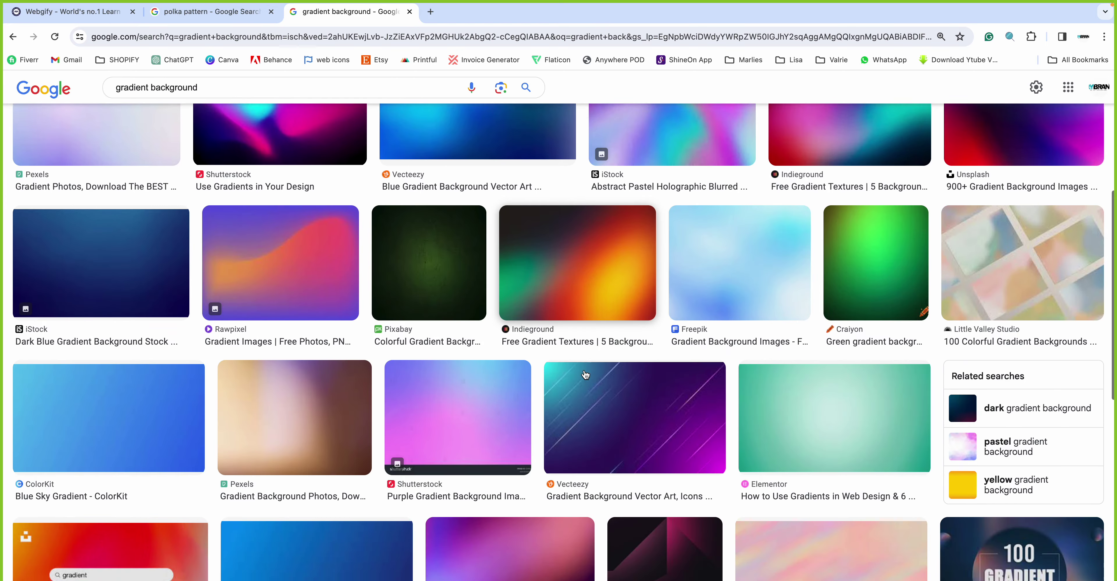
{"action": "scroll", "coordinate": [584, 371], "scroll_direction": "down", "scroll_amount": 9}
{"action": "scroll", "coordinate": [584, 373], "scroll_direction": "down", "scroll_amount": 7}
{"action": "scroll", "coordinate": [583, 369], "scroll_direction": "up", "scroll_amount": 5}
{"action": "scroll", "coordinate": [390, 260], "scroll_direction": "up", "scroll_amount": 10}
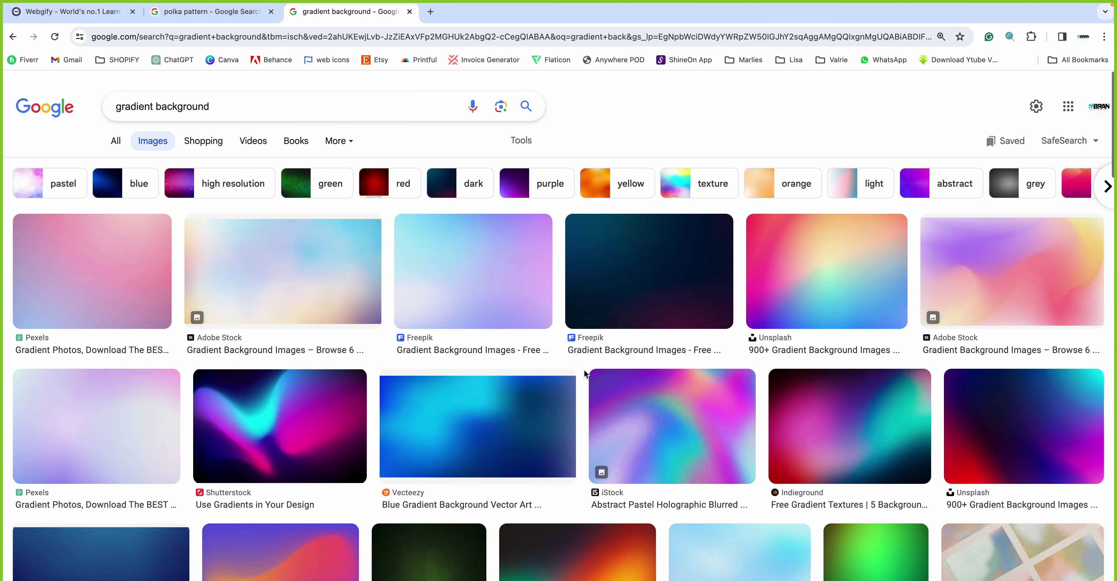
{"action": "key", "text": "cmd+Tab"}
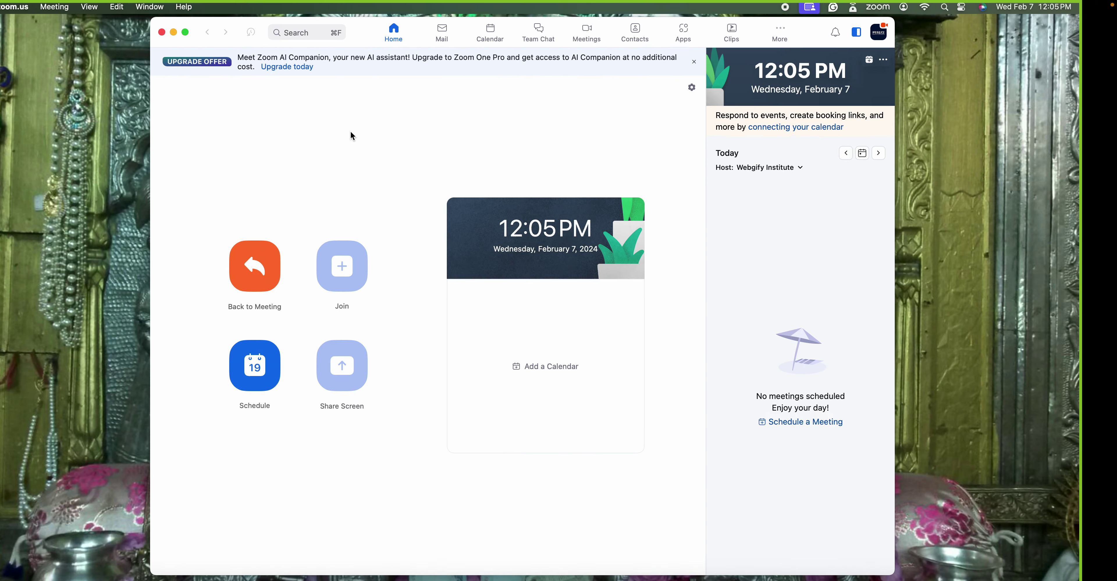
{"action": "key", "text": "super+Tab"}
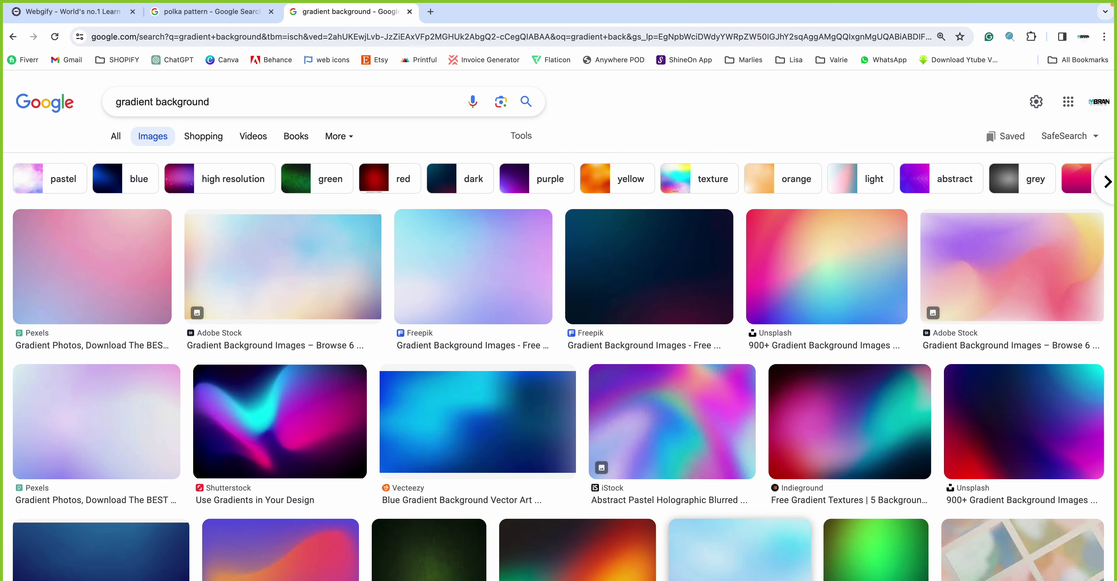
{"action": "key", "text": "super+Tab"}
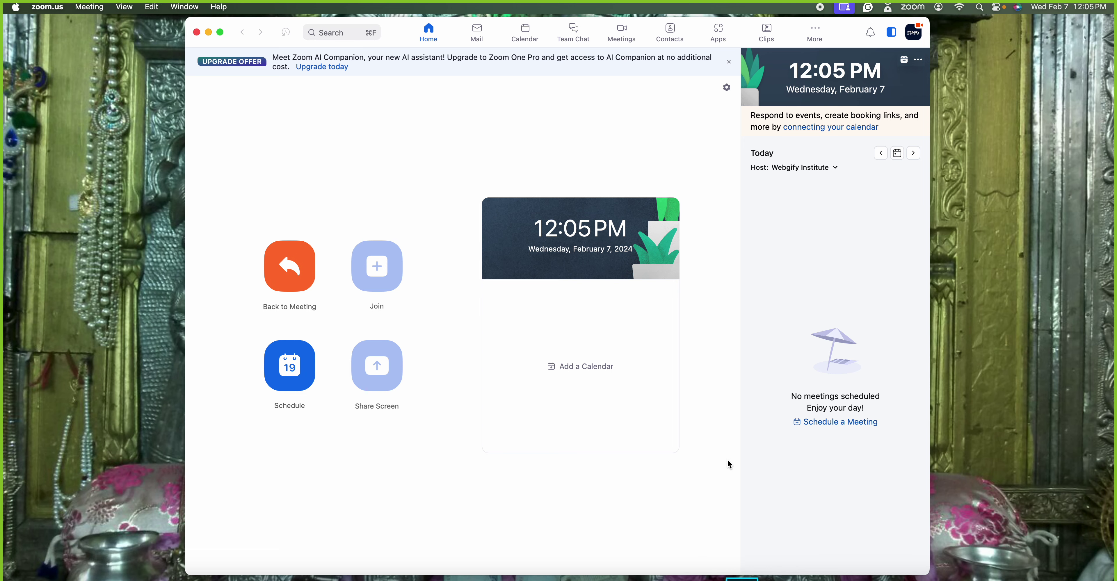
{"action": "key", "text": "super+Tab"}
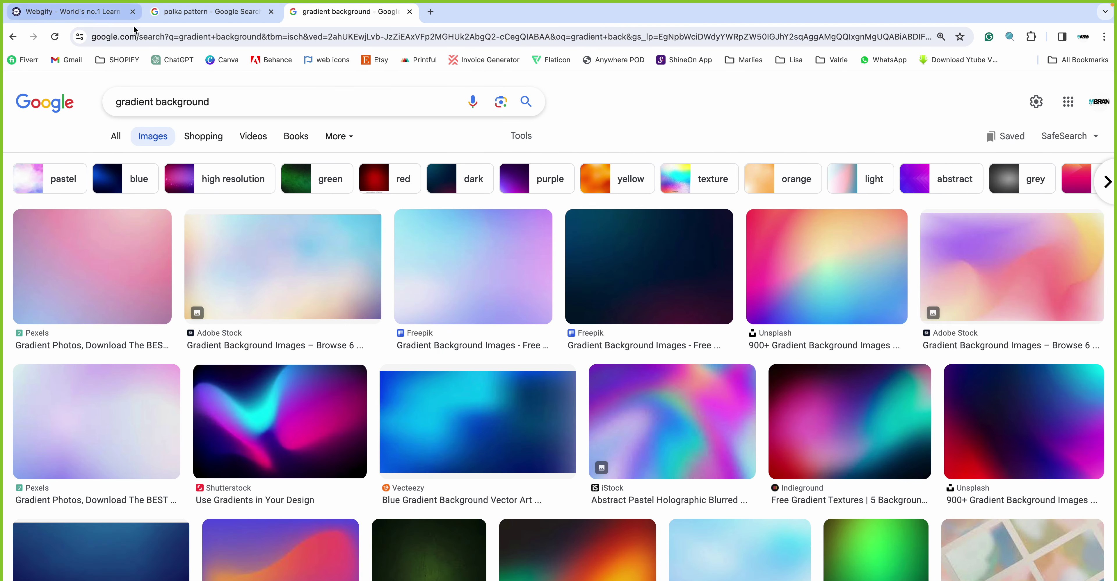
- In a new tab, image-search 'custom shape heart photoshop' and preview the Free 45 Heart Custom Shapes set
{"action": "left_click", "coordinate": [435, 15]}
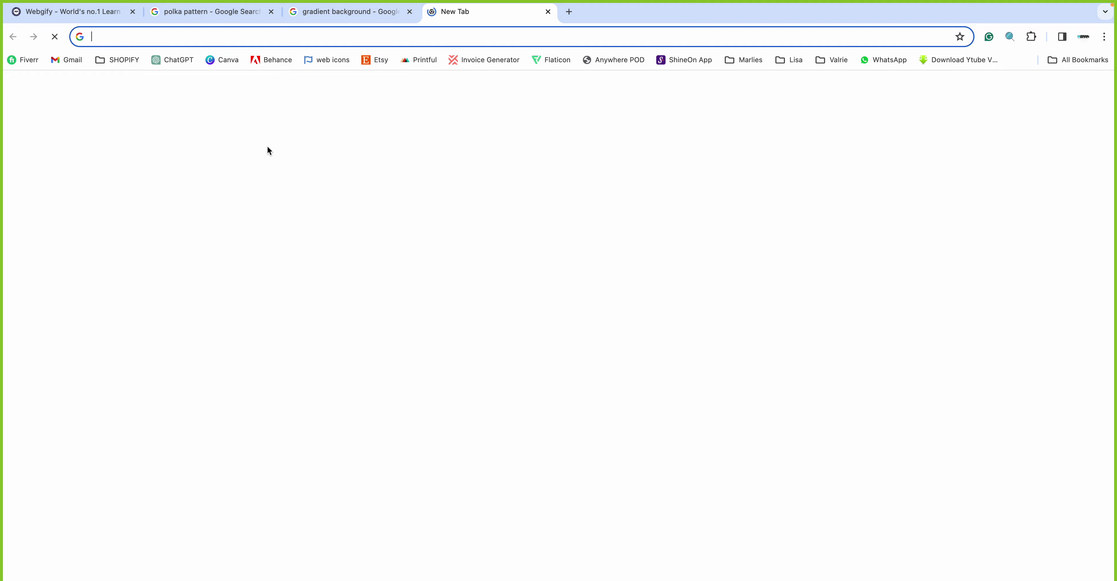
{"action": "type", "text": "custom shape"}
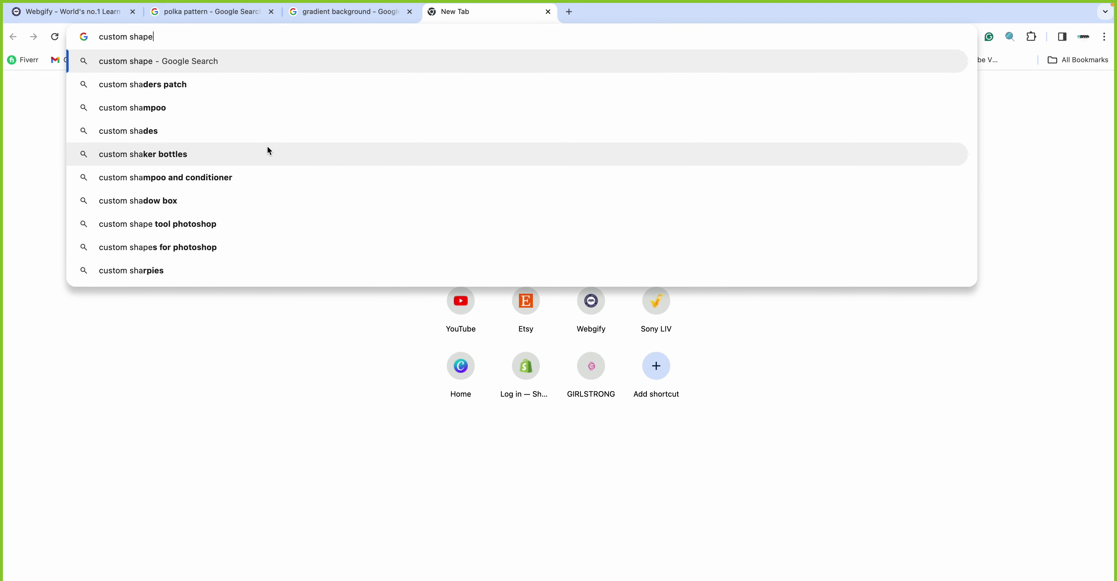
{"action": "type", "text": " heart"}
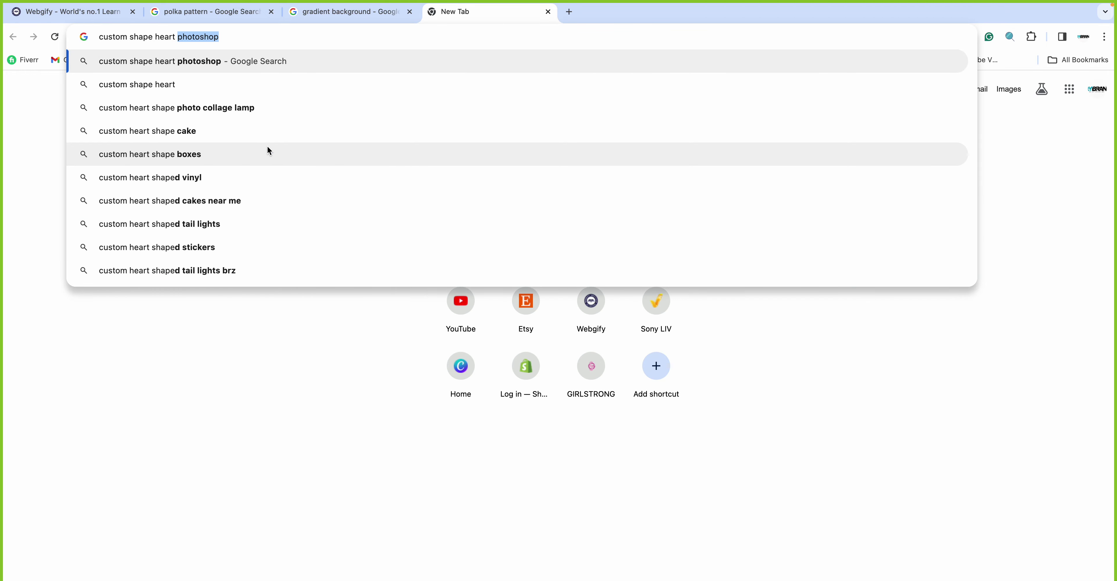
{"action": "key", "text": "Return"}
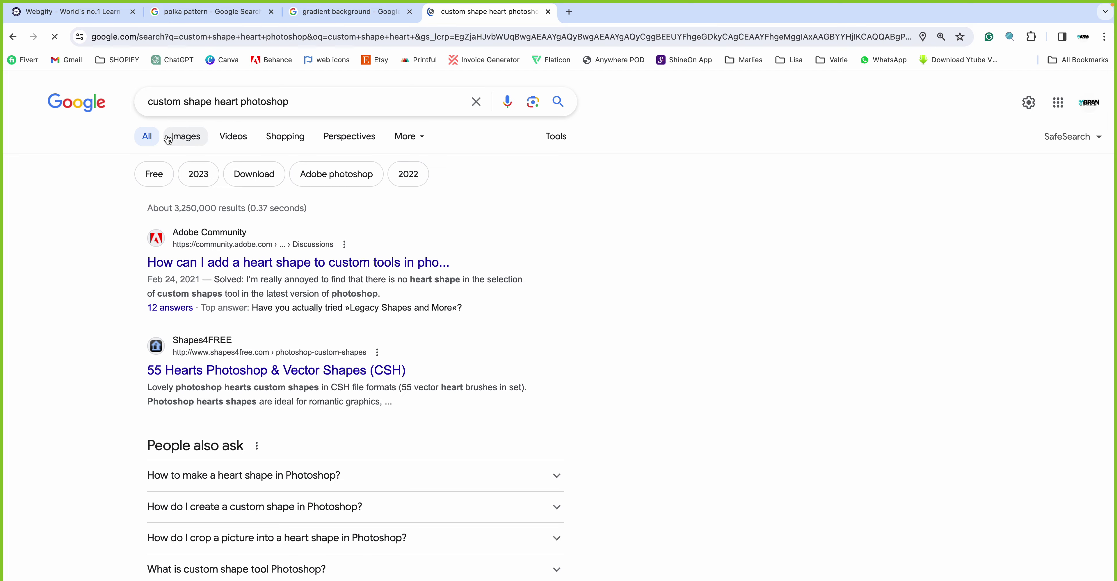
{"action": "left_click", "coordinate": [168, 139]}
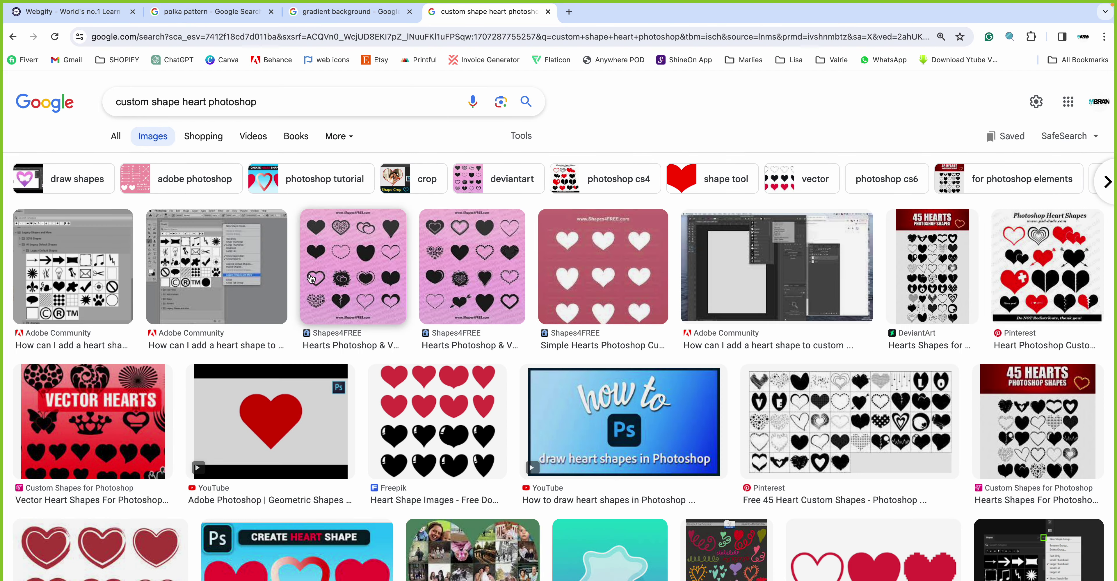
{"action": "left_click", "coordinate": [61, 470]}
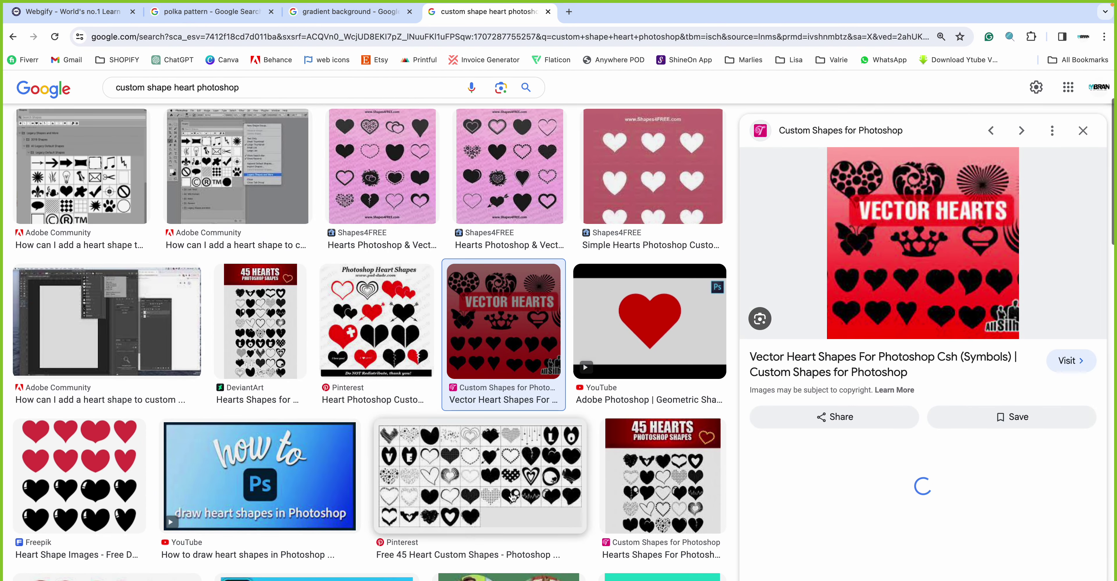
{"action": "left_click", "coordinate": [512, 498]}
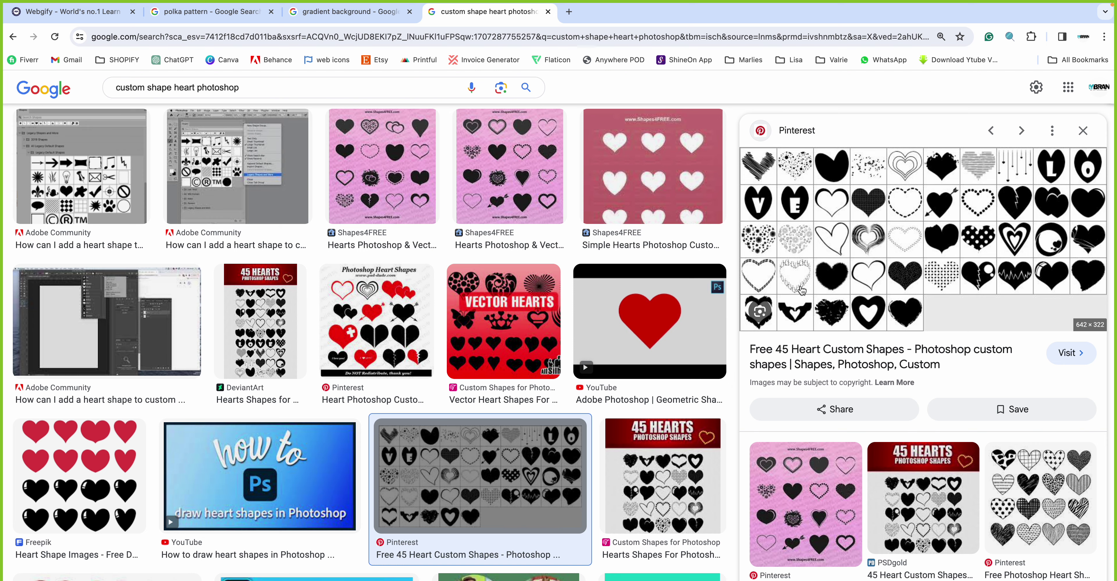
{"action": "key", "text": "ctrl+Left"}
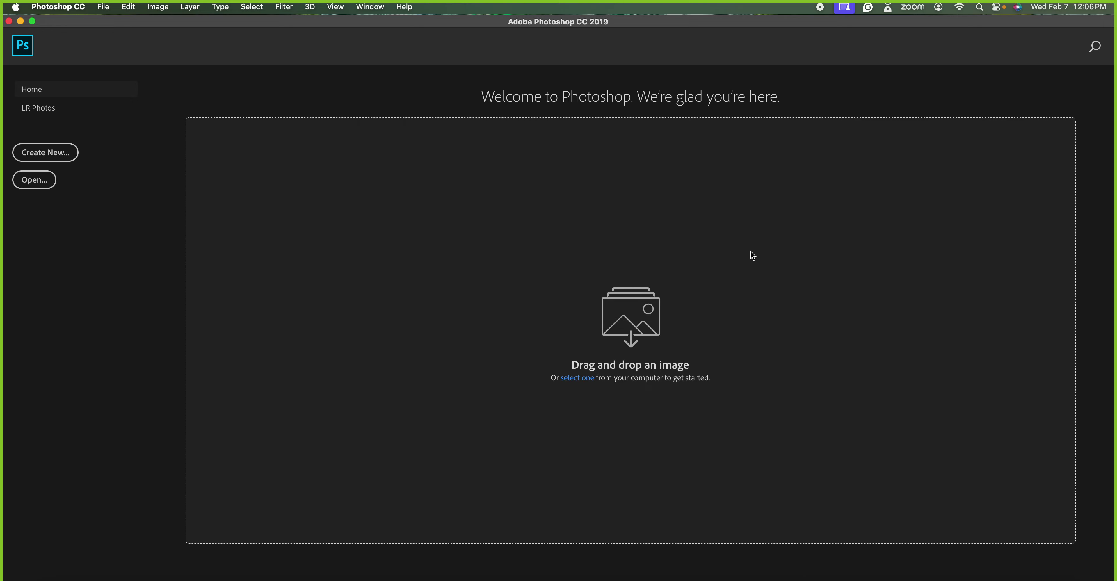
- Create a blank Untitled-1 canvas from the 5000 × 5000 px, 300 ppi preset, then return to Chrome
{"action": "key", "text": "super+n"}
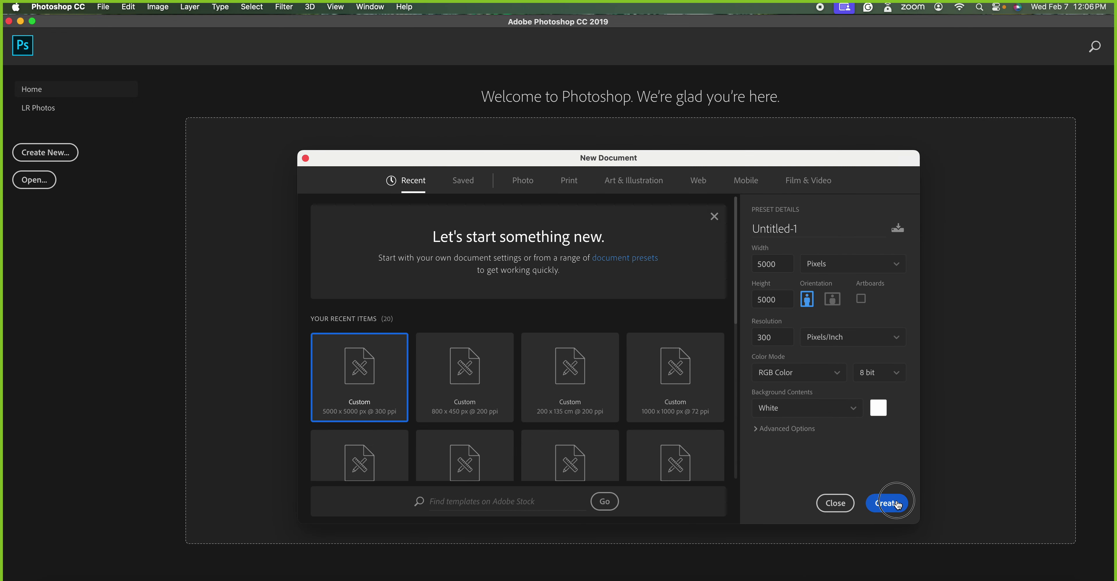
{"action": "left_click", "coordinate": [897, 504]}
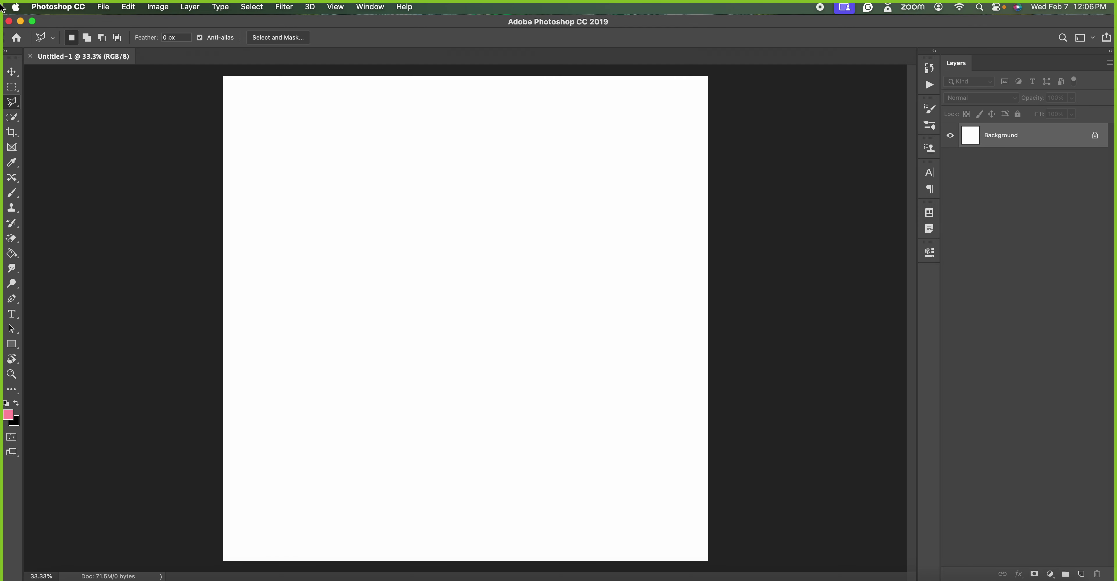
{"action": "key", "text": "super+Tab"}
{"action": "key", "text": "super+Tab"}
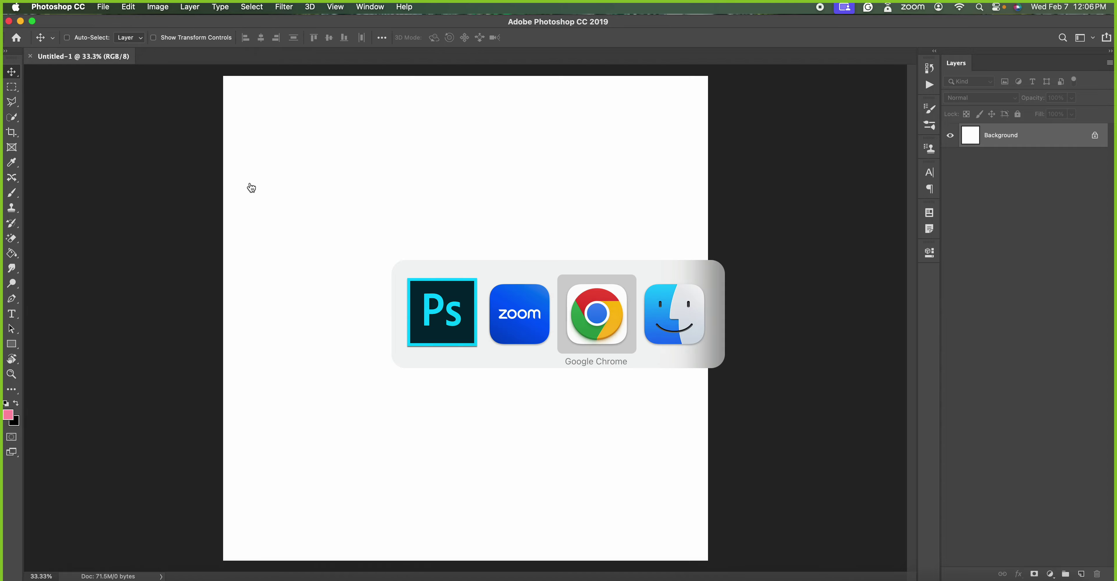
- Copy the red-on-yellow Wikipedia polka dot image and paste it into Photoshop as Layer 1
{"action": "key", "text": "super+2"}
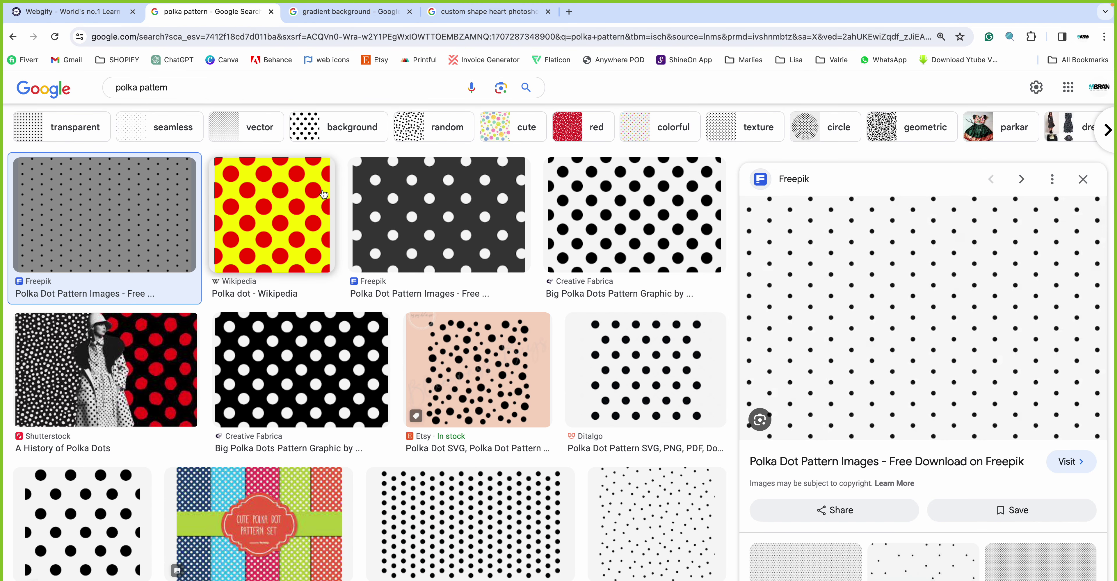
{"action": "left_click", "coordinate": [271, 215]}
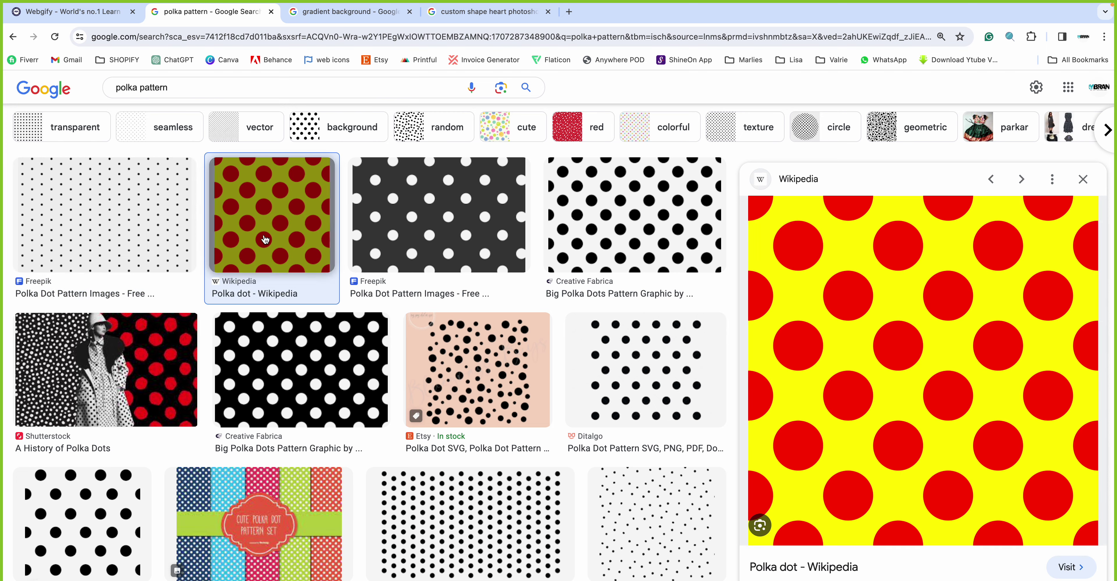
{"action": "right_click", "coordinate": [926, 320]}
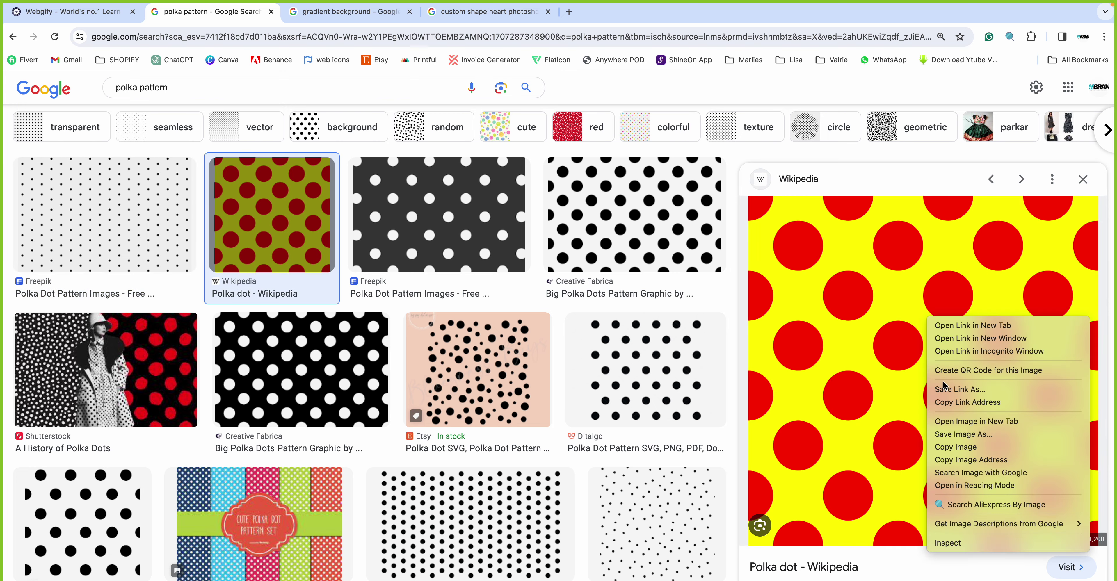
{"action": "left_click", "coordinate": [958, 449]}
{"action": "key", "text": "super+Tab"}
{"action": "key", "text": "super+v"}
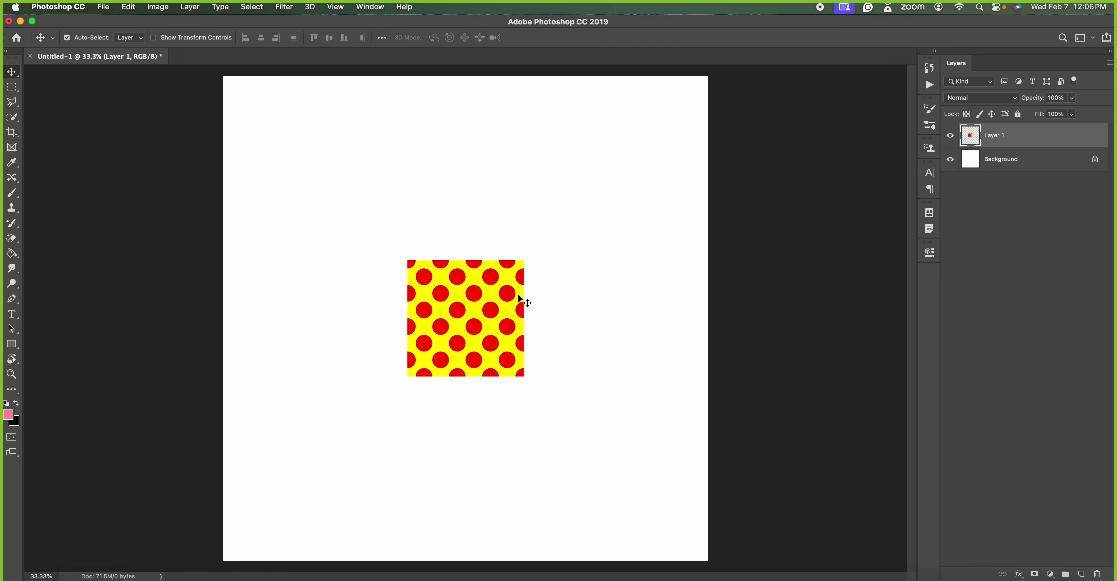
- Add a red (ff0000) Solid Color fill layer above Background, plus an empty Layer 2
{"action": "left_click", "coordinate": [1018, 159]}
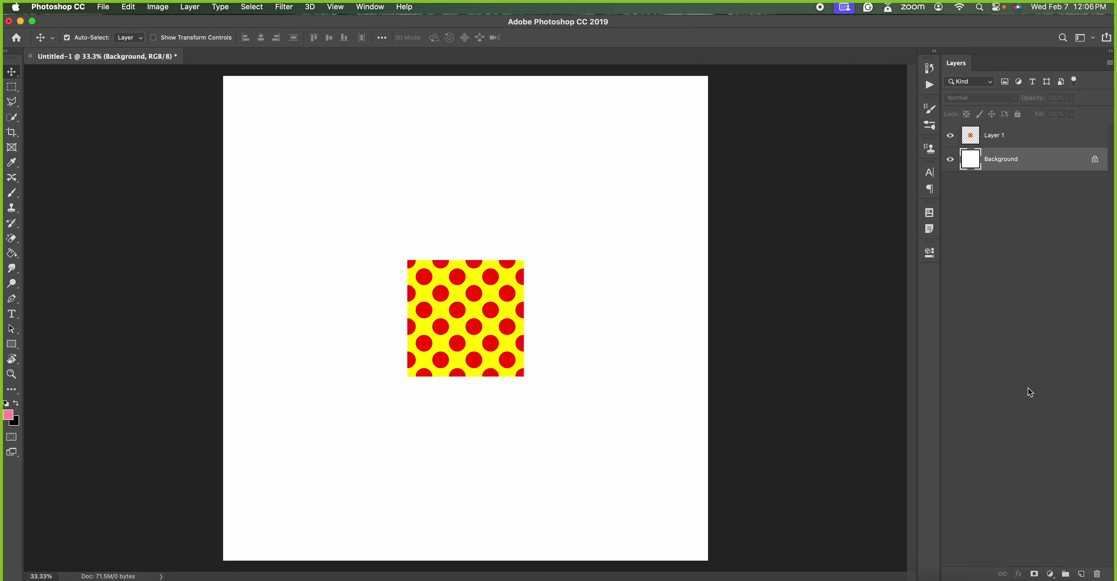
{"action": "left_click", "coordinate": [1050, 573]}
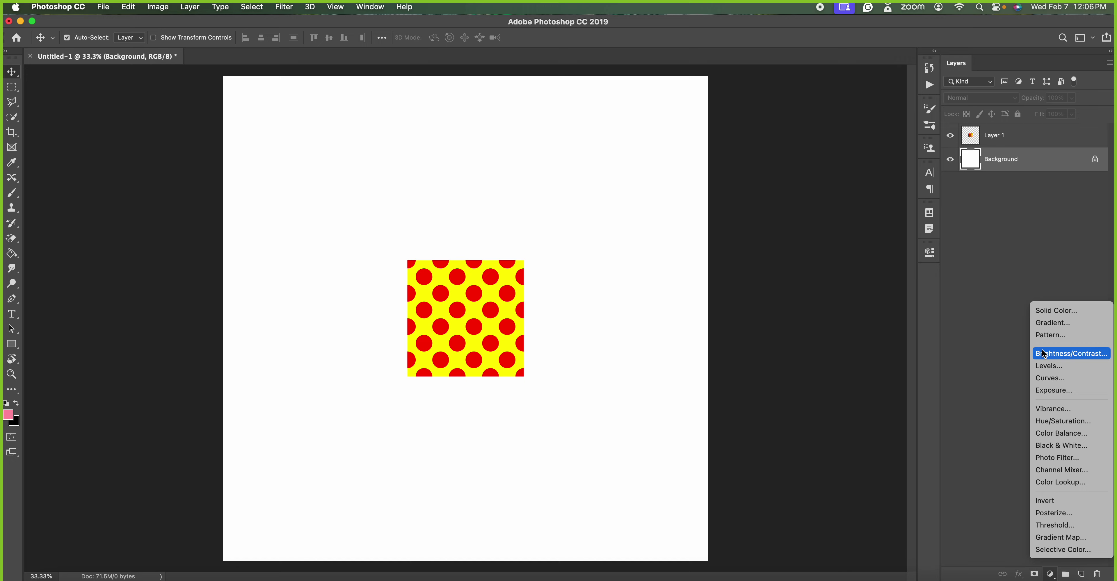
{"action": "left_click", "coordinate": [1047, 311]}
{"action": "left_click", "coordinate": [475, 292]}
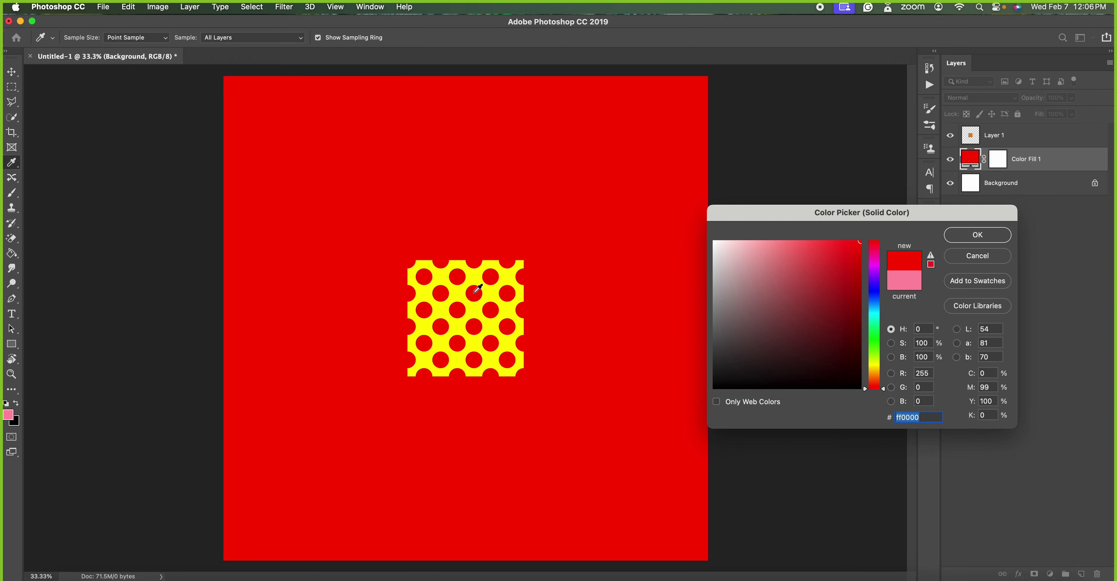
{"action": "left_click", "coordinate": [977, 236]}
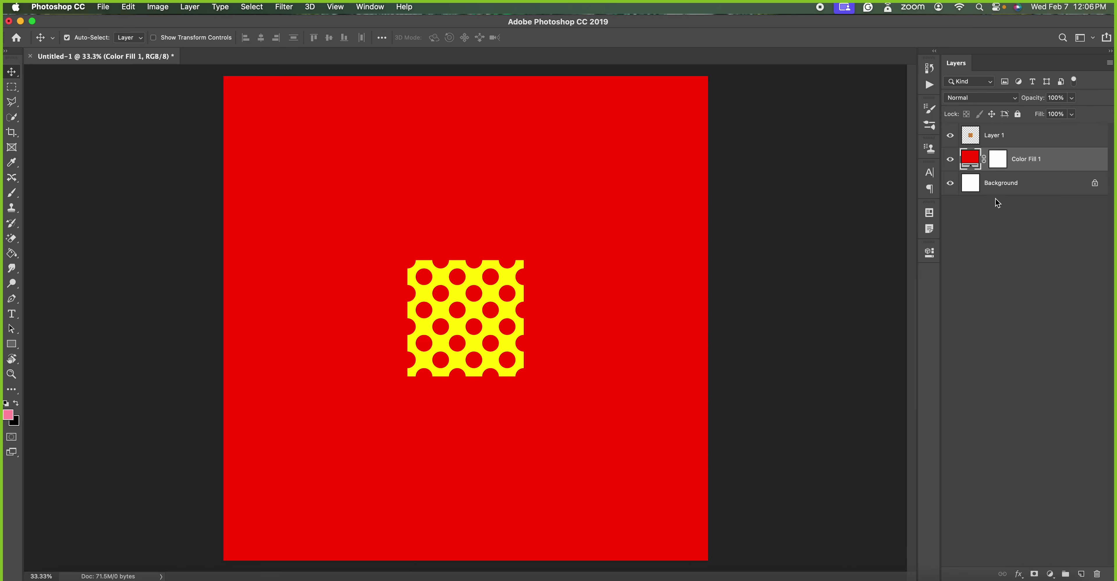
{"action": "left_click", "coordinate": [1081, 573]}
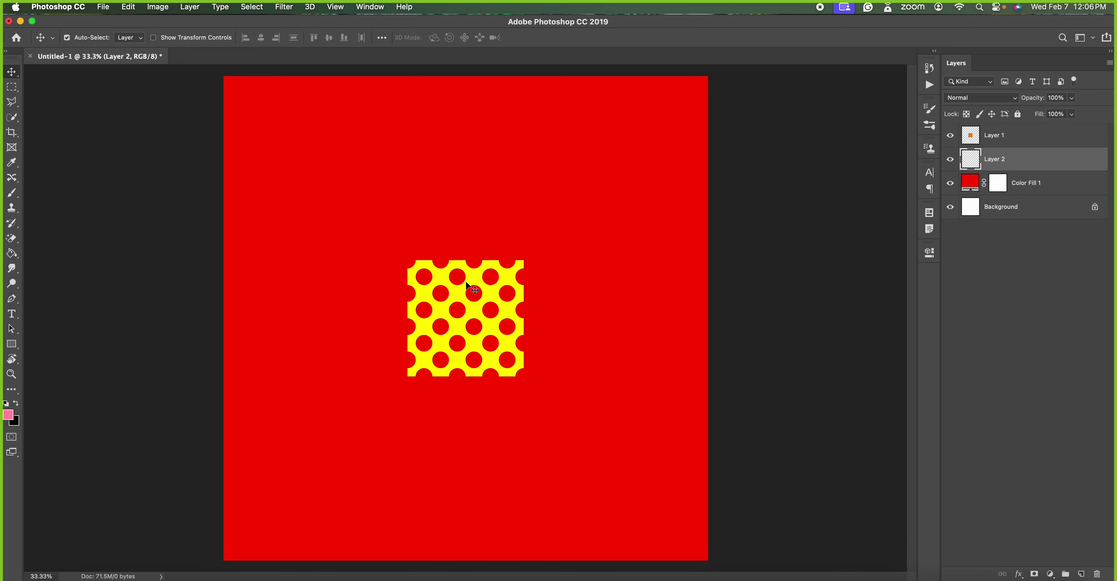
- Select the Ellipse tool and set its fill to the pattern's sampled yellow
{"action": "left_click", "coordinate": [14, 344]}
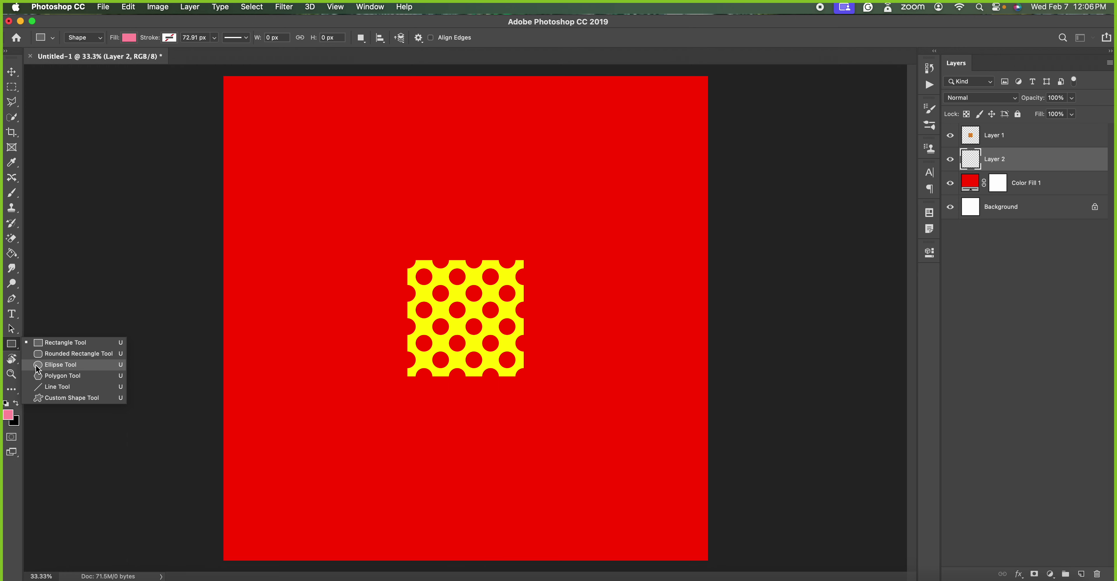
{"action": "left_click", "coordinate": [54, 367]}
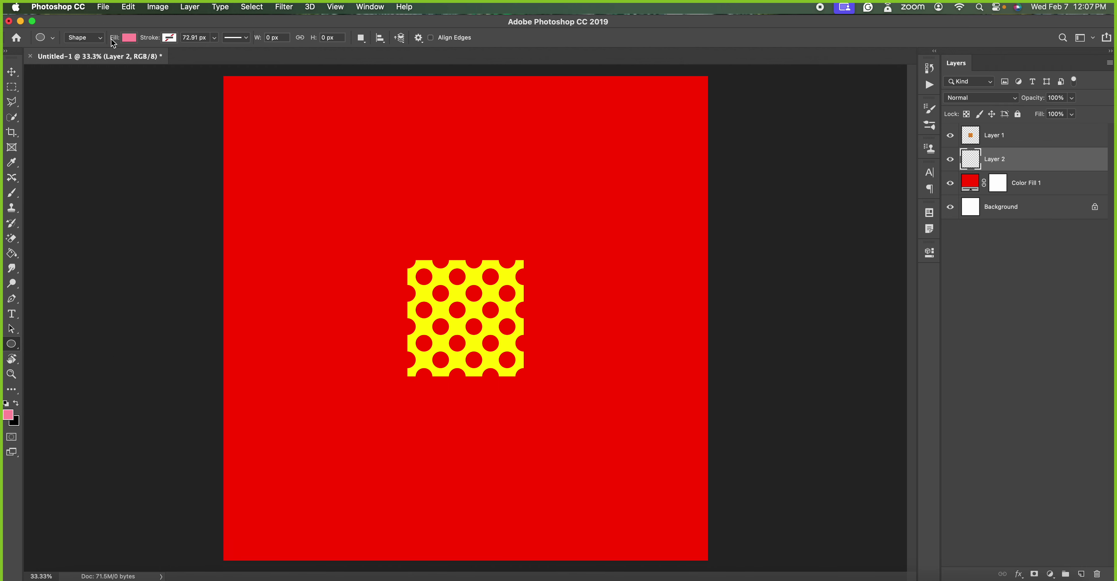
{"action": "left_click", "coordinate": [129, 38]}
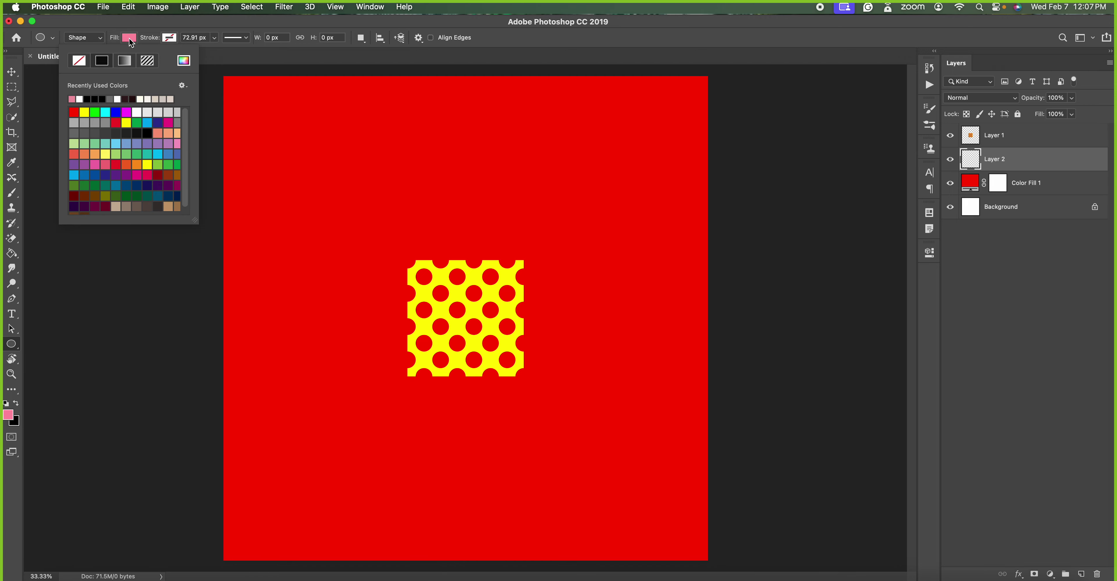
{"action": "left_click", "coordinate": [184, 61]}
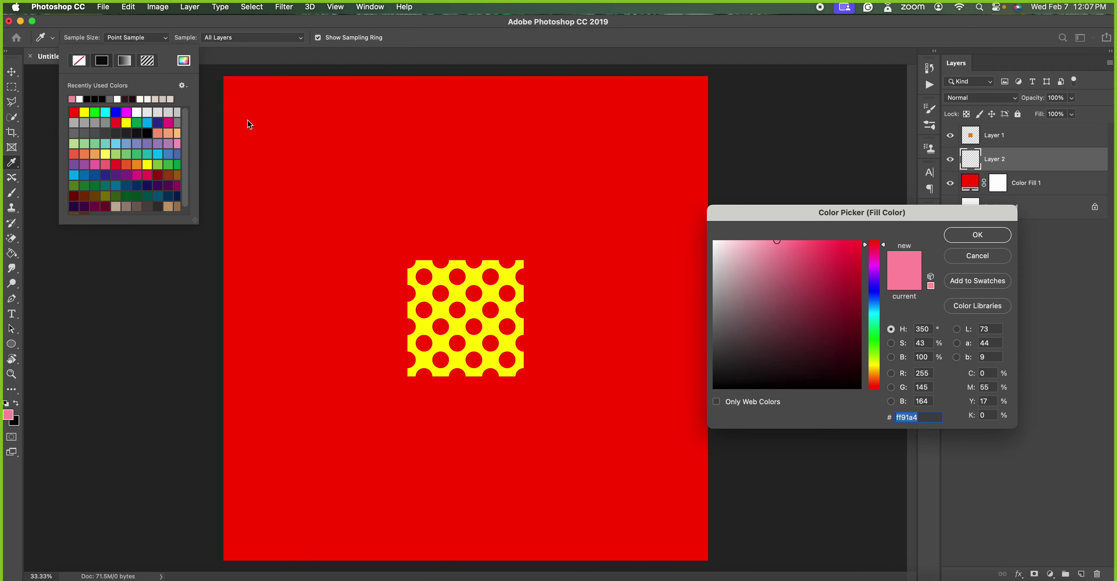
{"action": "left_click", "coordinate": [478, 278]}
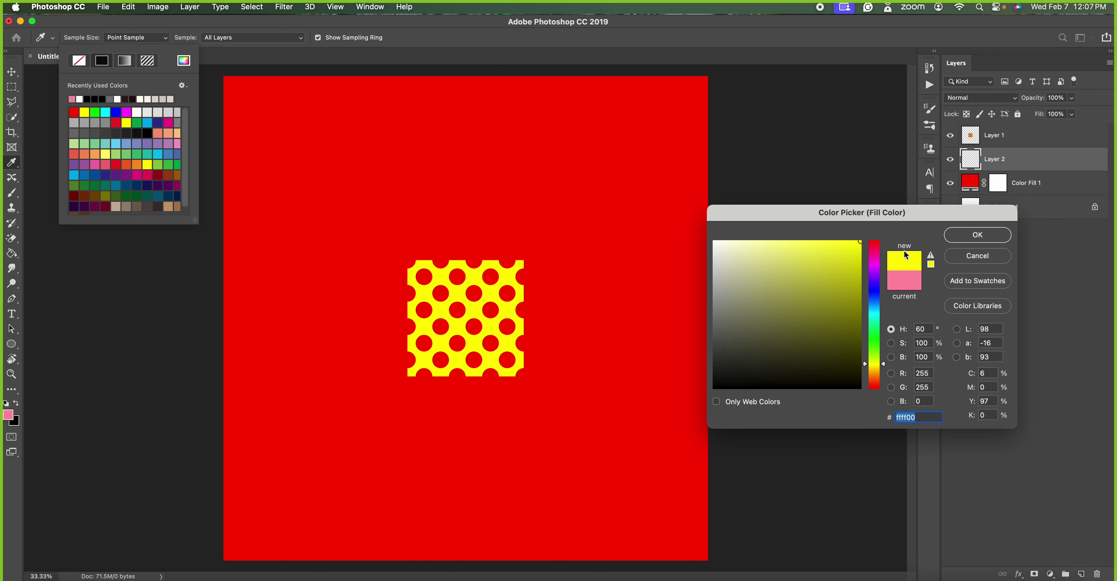
{"action": "left_click", "coordinate": [978, 235]}
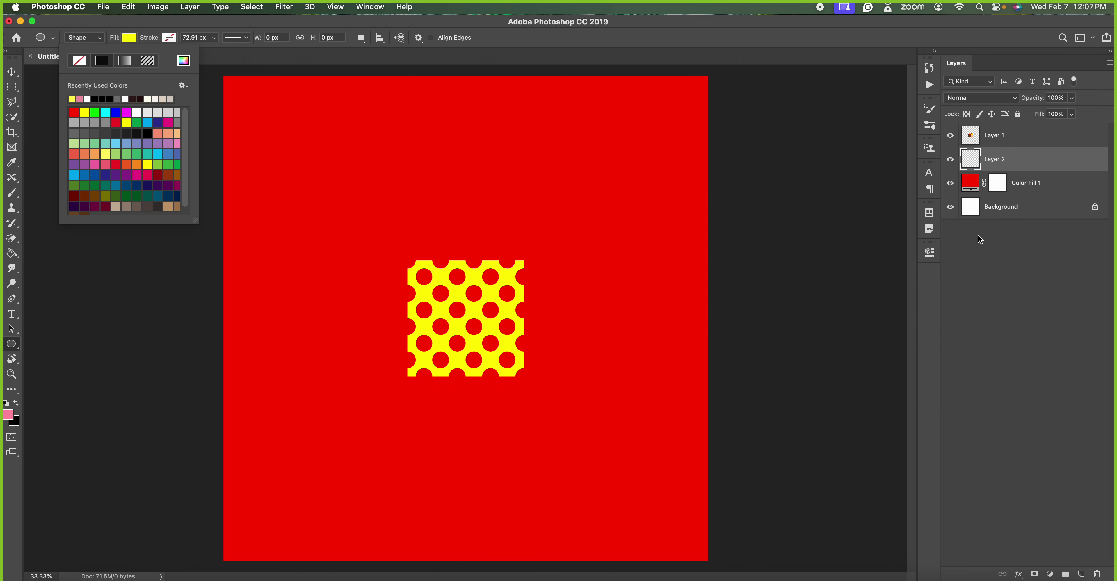
- Set the ellipse stroke to No Color
{"action": "left_click", "coordinate": [169, 37]}
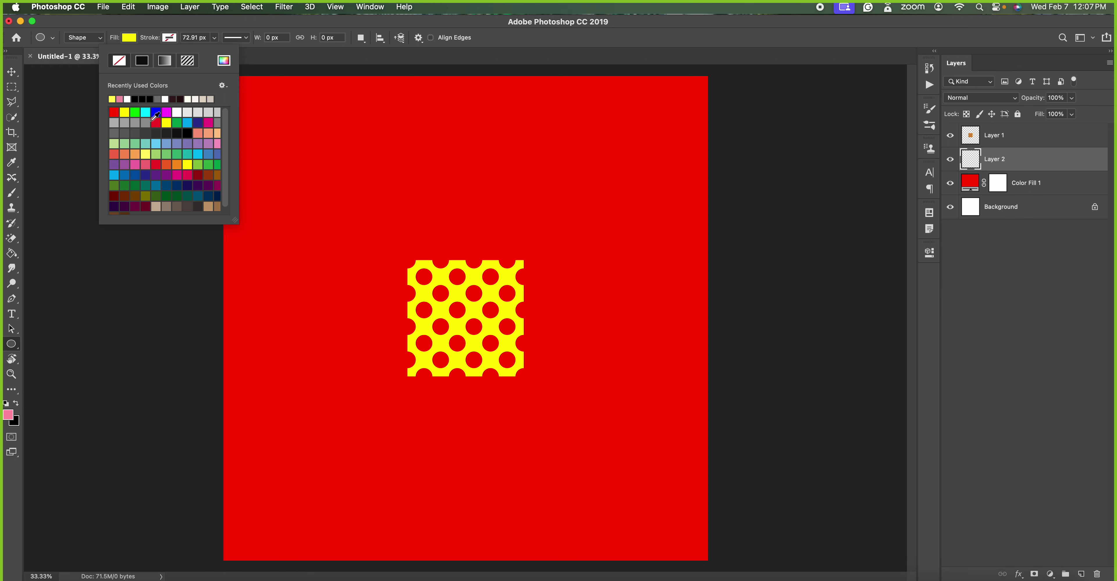
{"action": "left_click", "coordinate": [215, 38]}
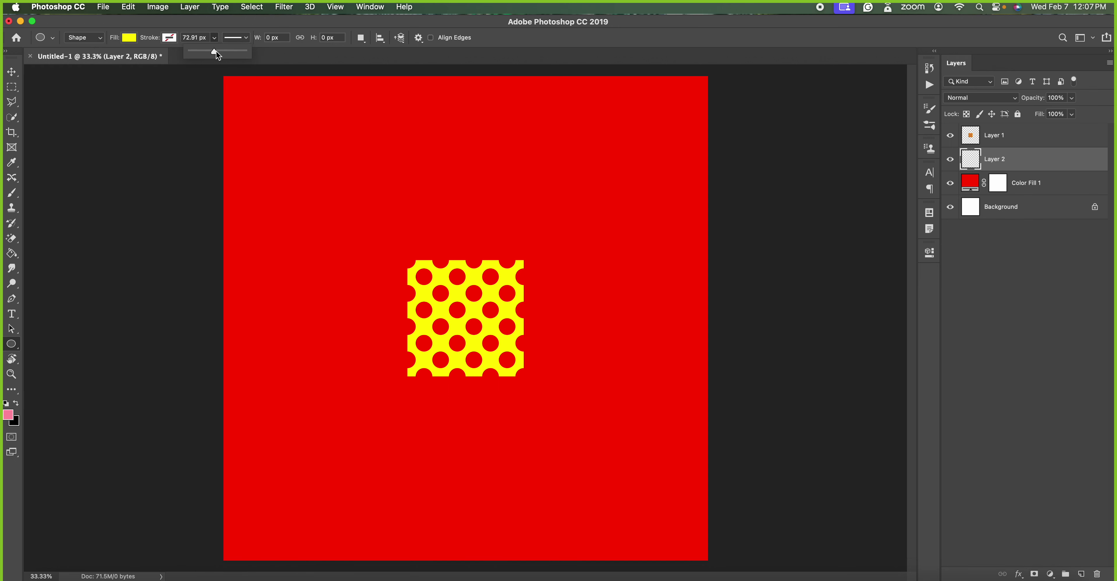
{"action": "left_click", "coordinate": [216, 51]}
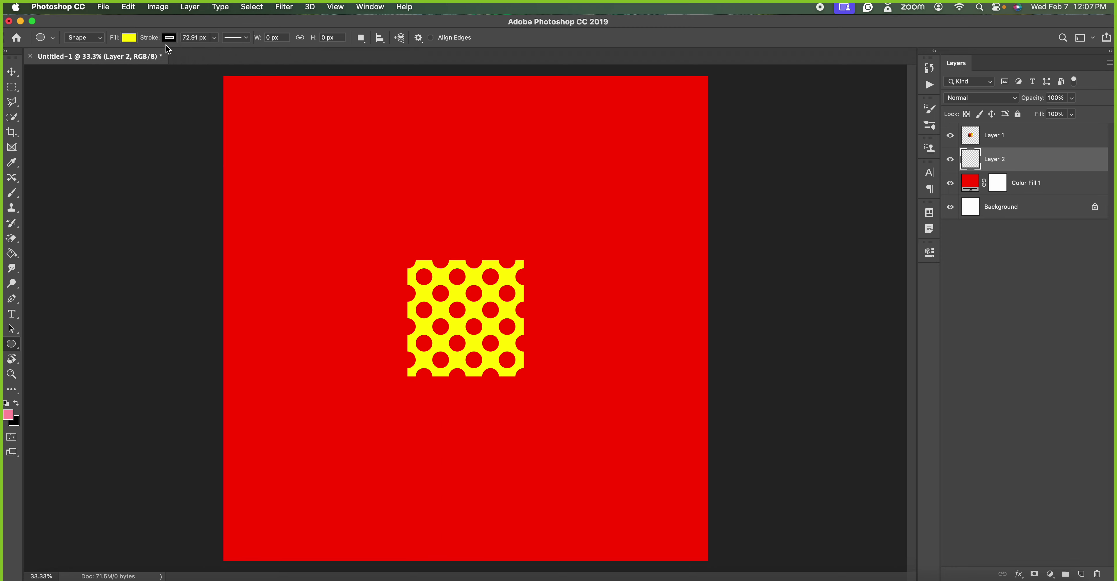
{"action": "left_click", "coordinate": [172, 40]}
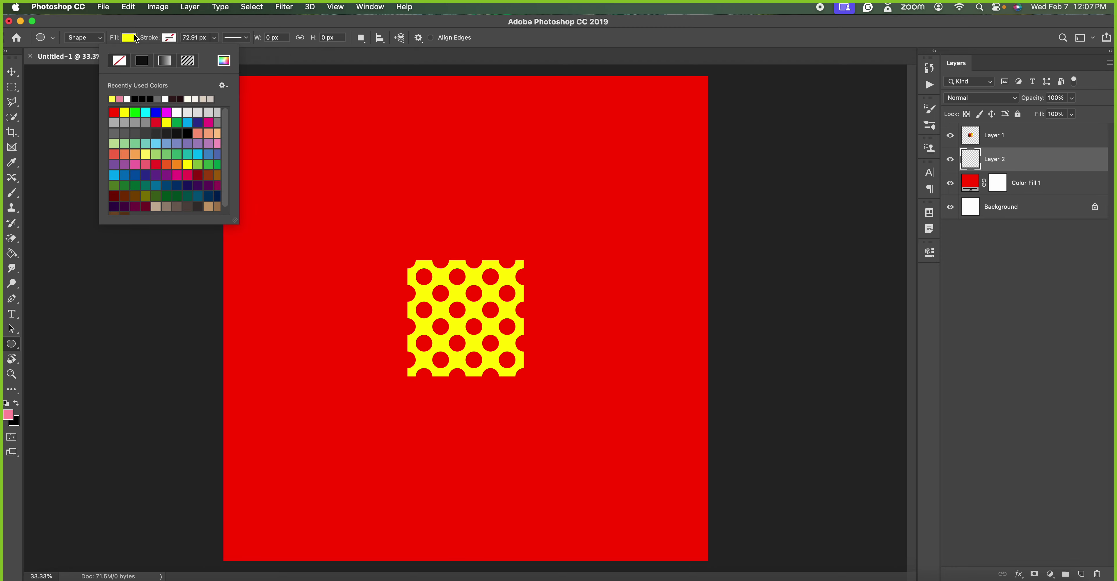
{"action": "left_click", "coordinate": [313, 155]}
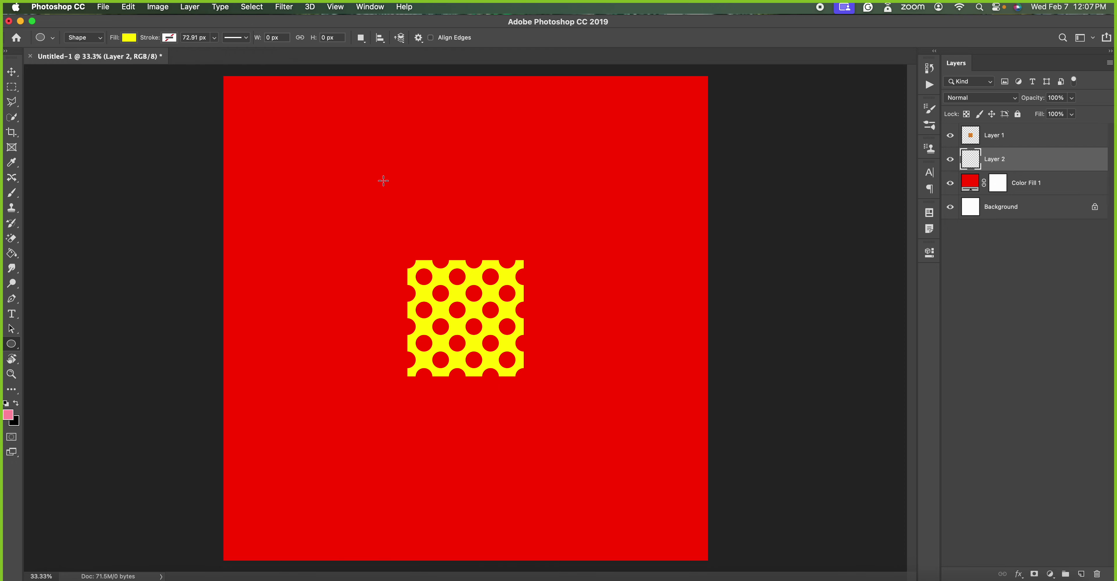
- Draw a yellow ellipse circle on the red canvas
{"action": "left_click_drag", "start_coordinate": [379, 177], "coordinate": [429, 216]}
{"action": "left_click_drag", "start_coordinate": [575, 344], "coordinate": [576, 345]}
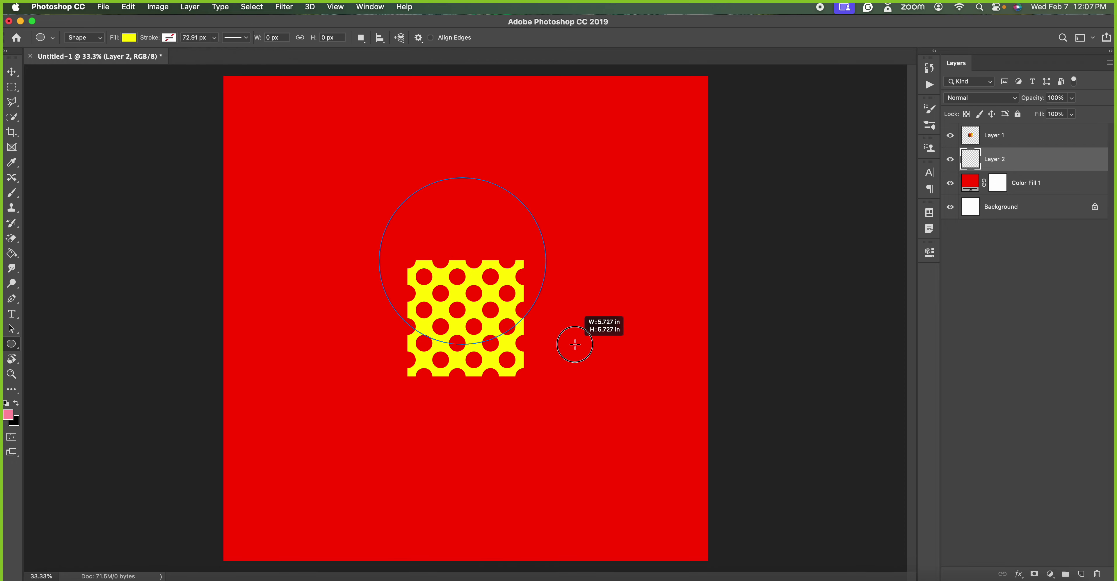
{"action": "left_click_drag", "start_coordinate": [575, 345], "coordinate": [495, 245]}
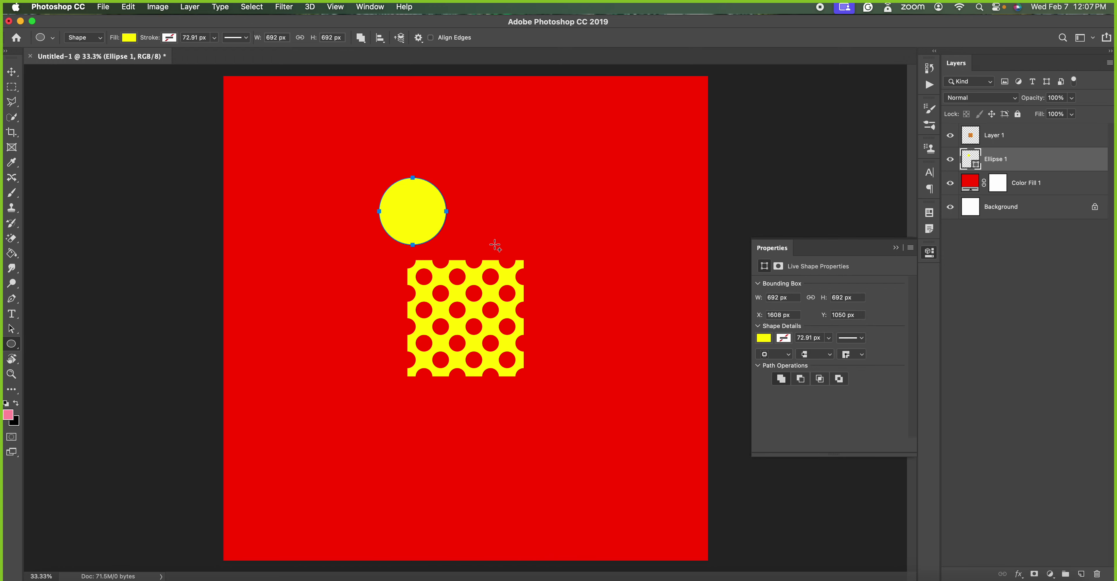
{"action": "left_click", "coordinate": [930, 252]}
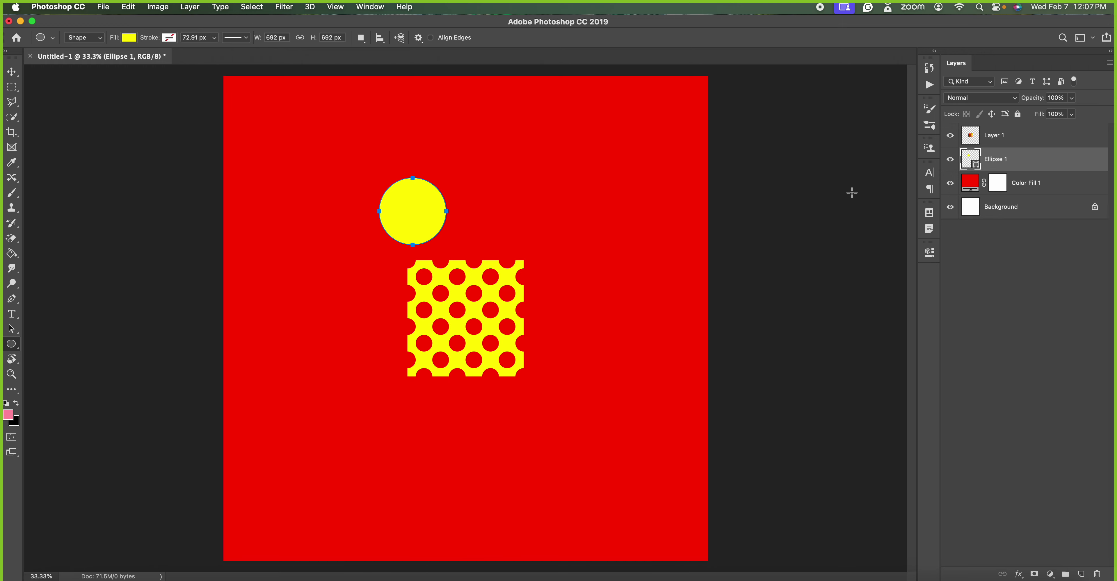
- Hide the old Layer 1 sample and scale the yellow circle up to about four times its size
{"action": "left_click", "coordinate": [950, 135]}
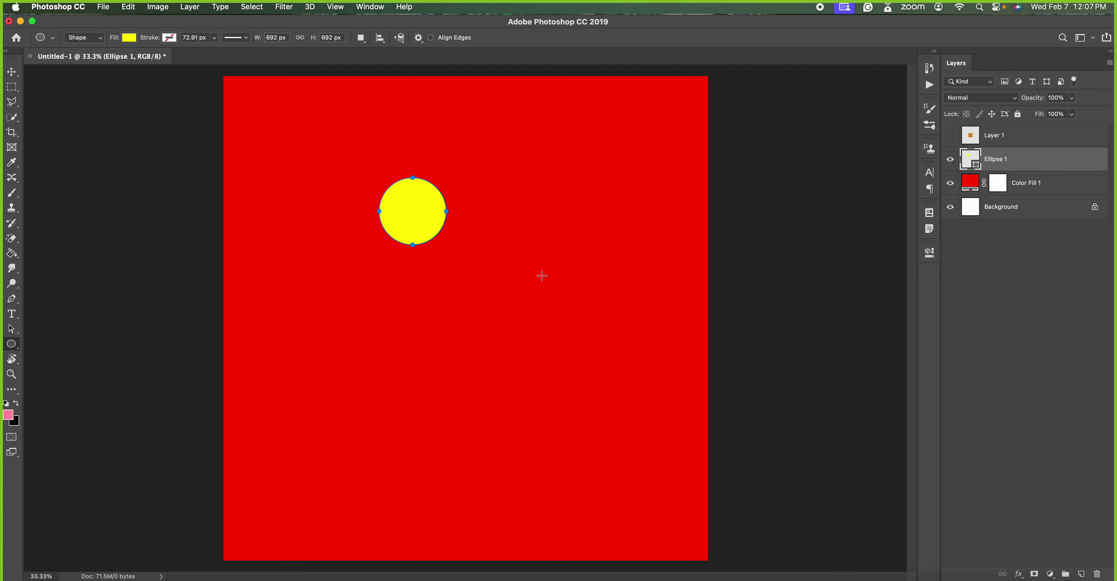
{"action": "key", "text": "super+t"}
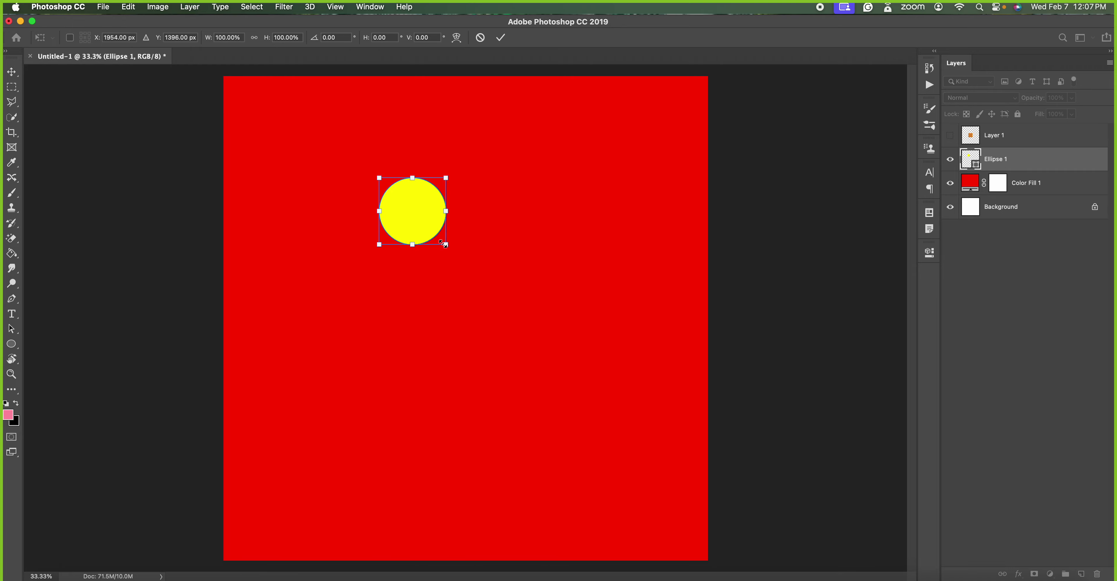
{"action": "left_click_drag", "start_coordinate": [443, 243], "coordinate": [543, 384]}
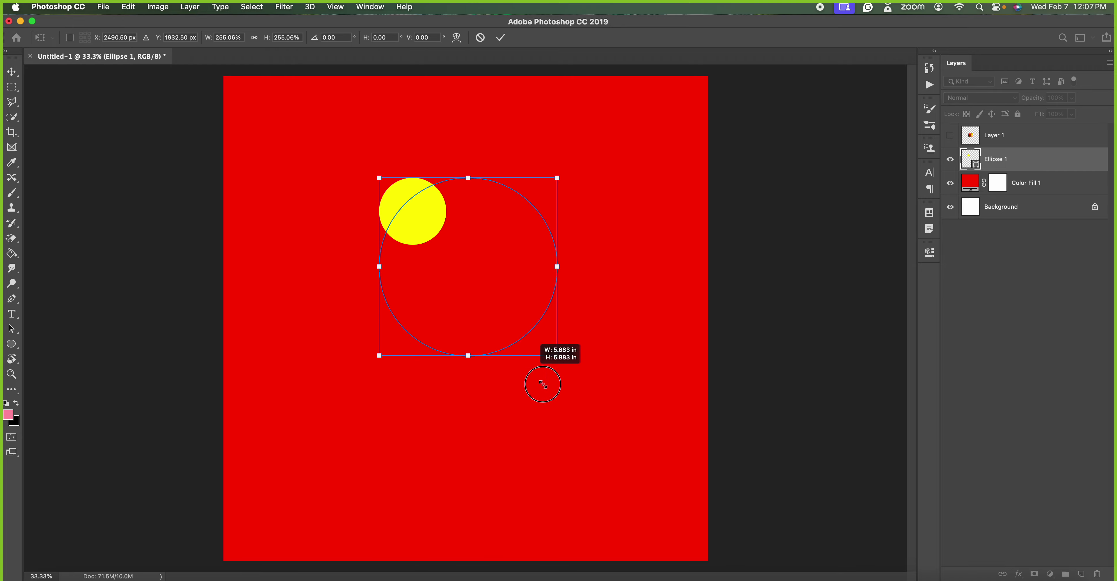
{"action": "left_click_drag", "start_coordinate": [543, 384], "coordinate": [616, 473]}
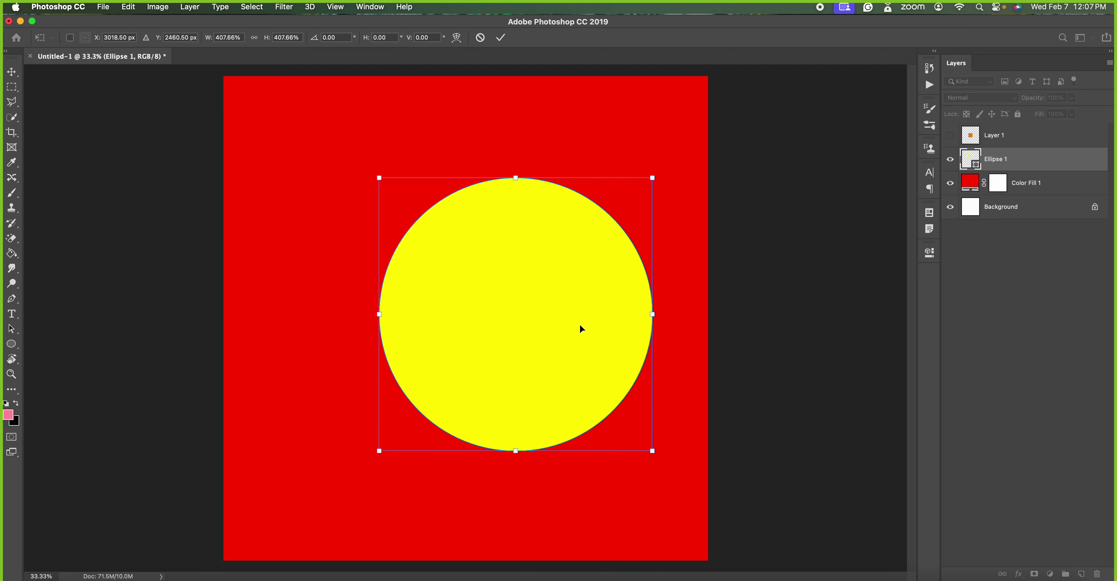
{"action": "key", "text": "Return"}
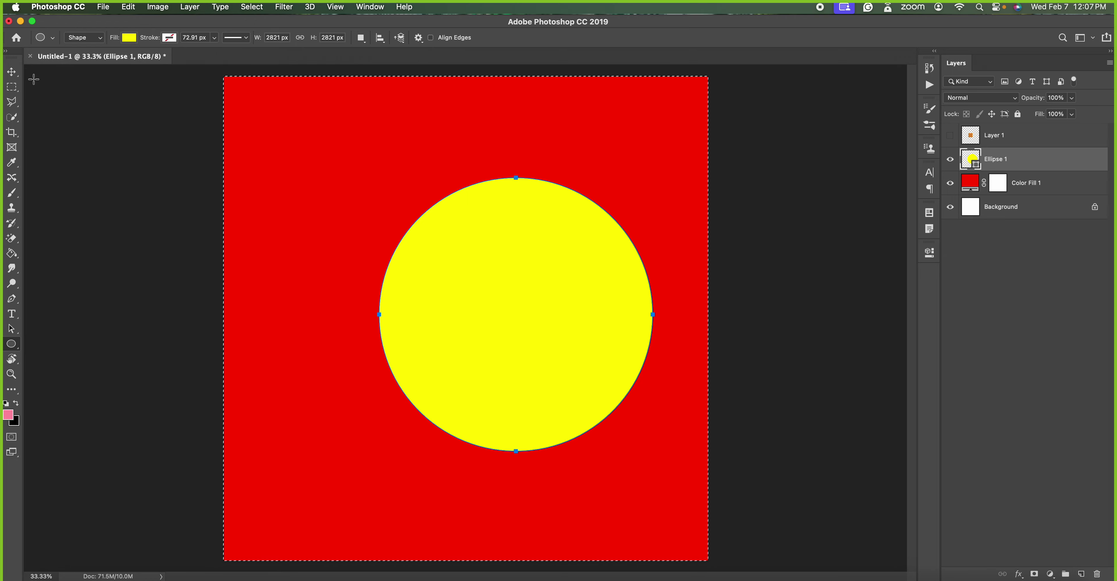
- Centre the circle horizontally and vertically on the canvas, then deselect
{"action": "left_click", "coordinate": [12, 72]}
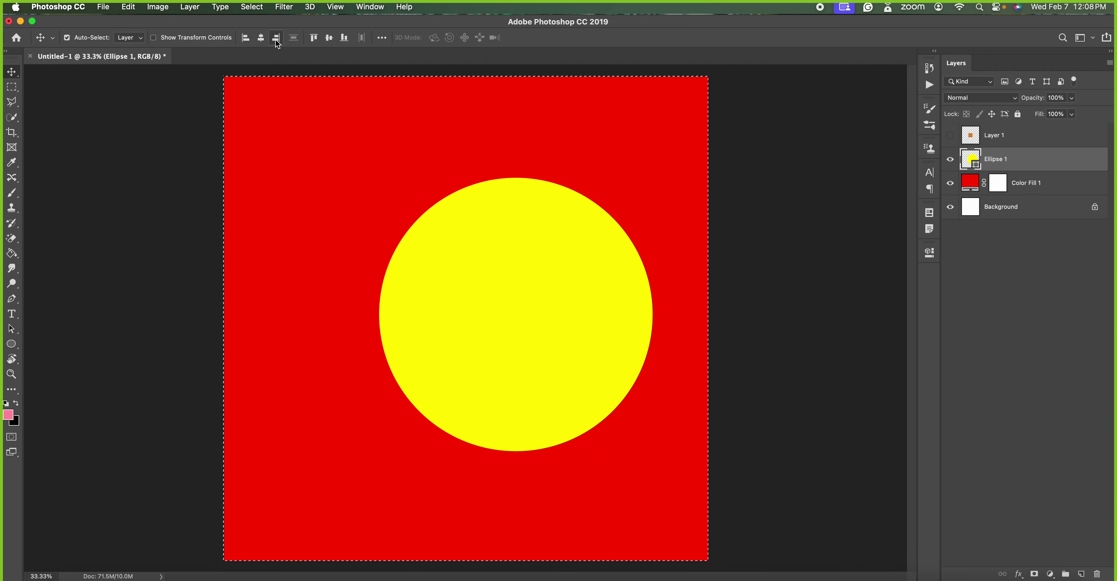
{"action": "left_click", "coordinate": [260, 39]}
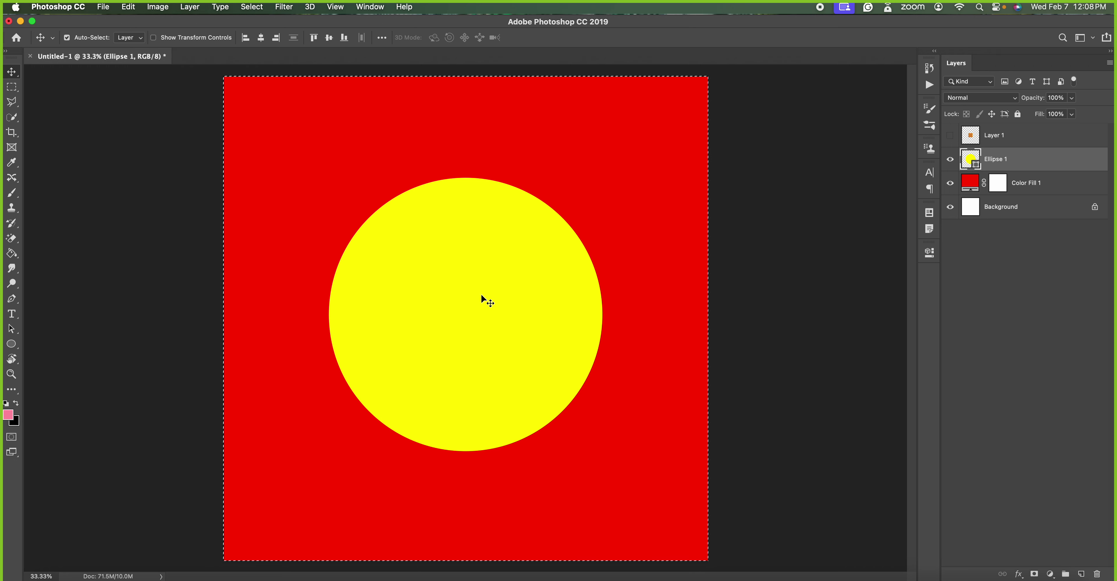
{"action": "left_click", "coordinate": [330, 37]}
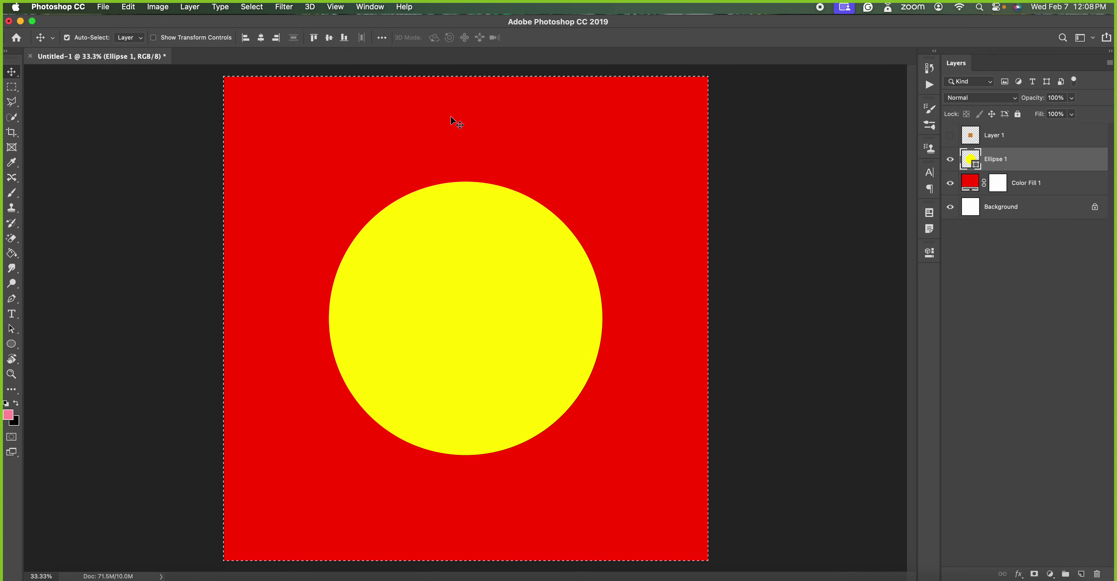
{"action": "key", "text": "super+d"}
- Define the canvas as a new pattern (Pattern 12) and add an empty Layer 2
{"action": "left_click", "coordinate": [128, 6]}
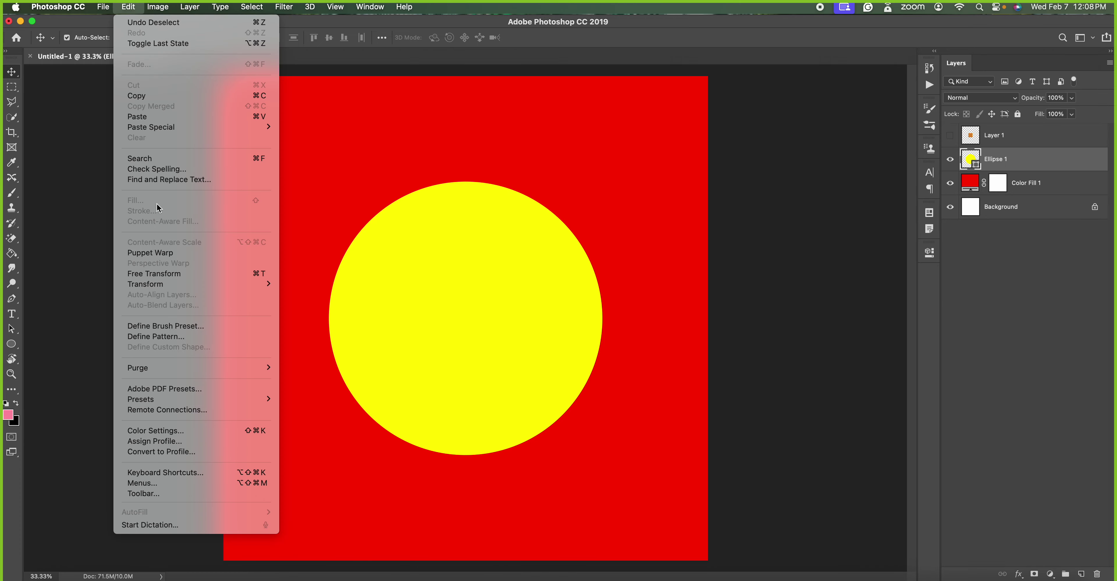
{"action": "left_click", "coordinate": [156, 337]}
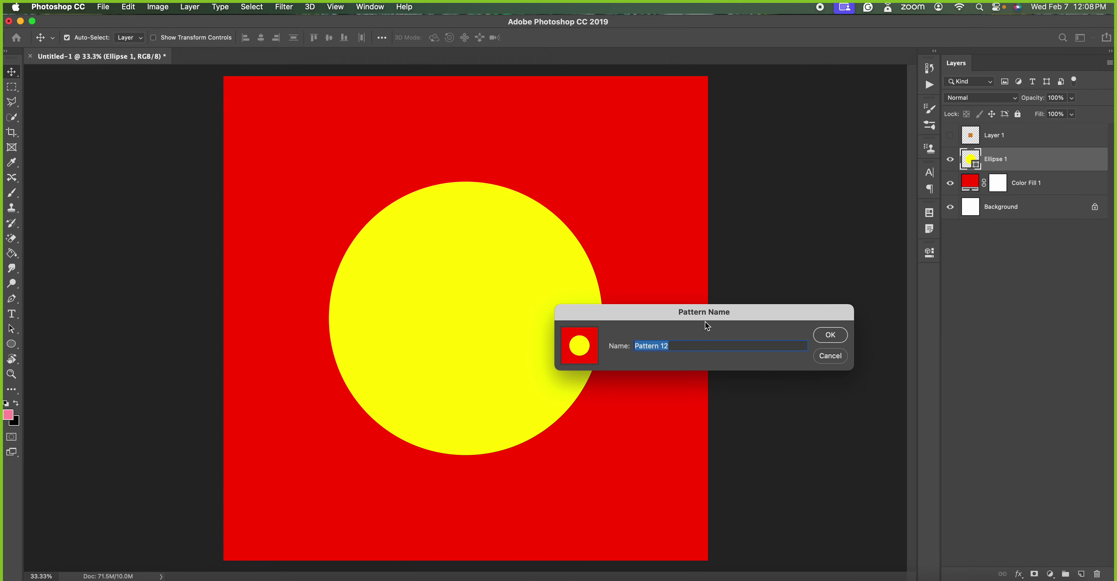
{"action": "left_click", "coordinate": [829, 335]}
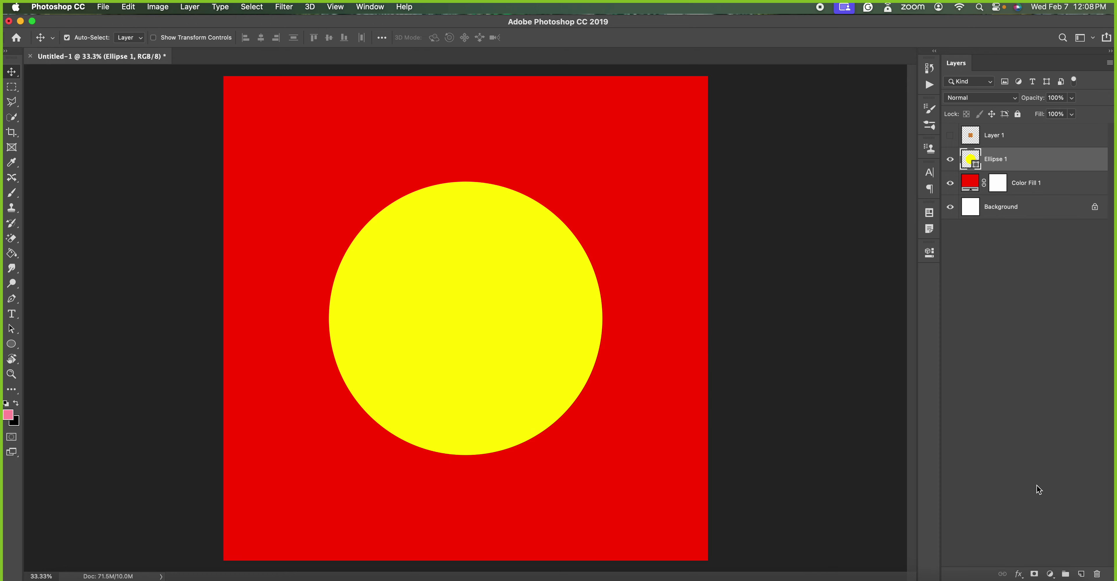
{"action": "left_click", "coordinate": [1081, 574]}
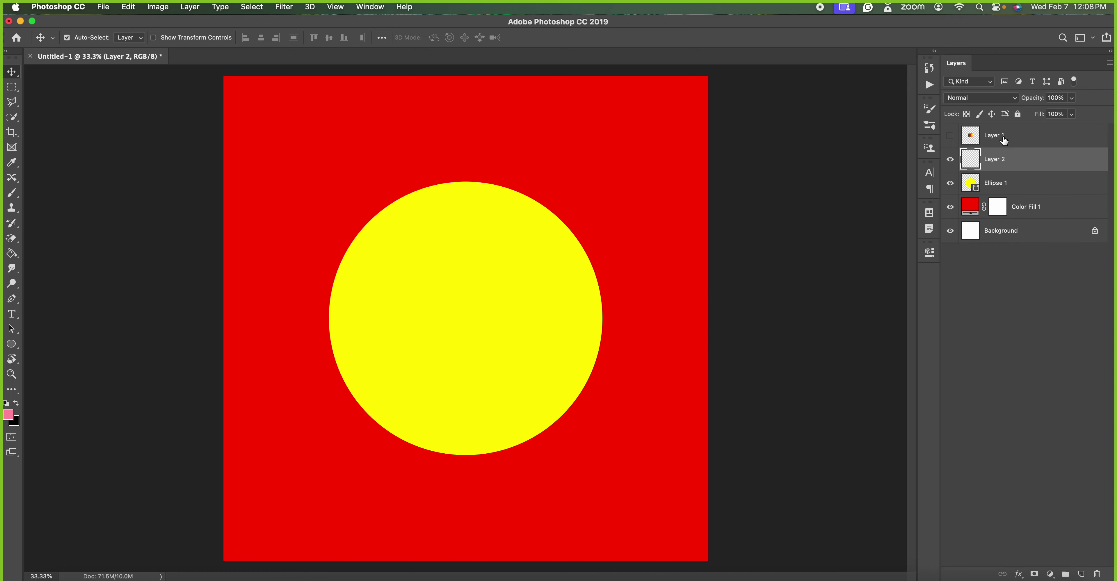
- Add a Pattern Fill layer of the circle pattern at 25% scale, tiling a 4×4 dot grid
{"action": "left_click", "coordinate": [1049, 574]}
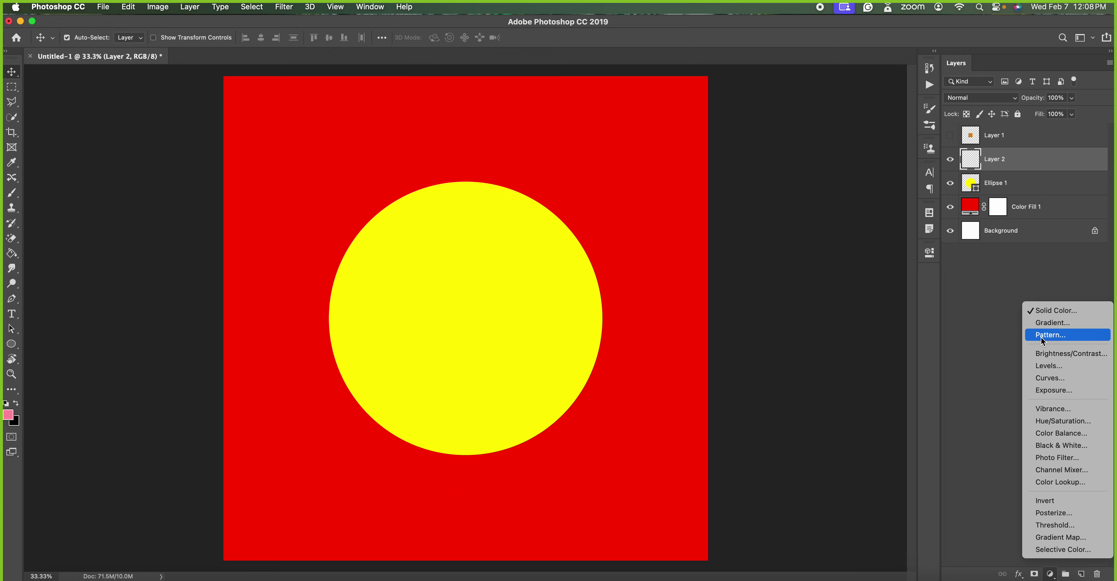
{"action": "left_click", "coordinate": [1043, 337]}
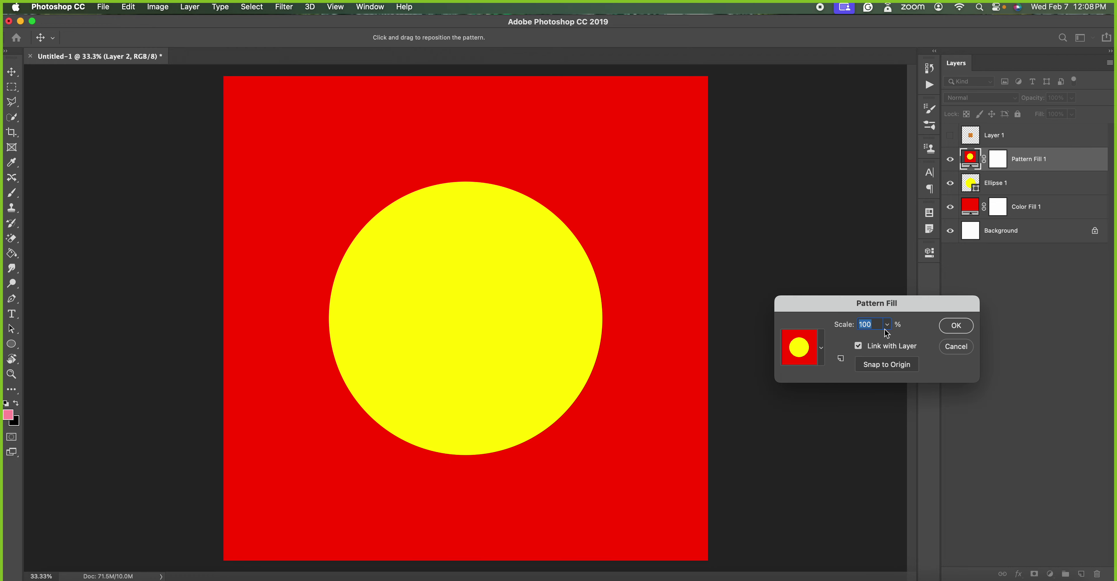
{"action": "type", "text": "5"}
{"action": "type", "text": "0"}
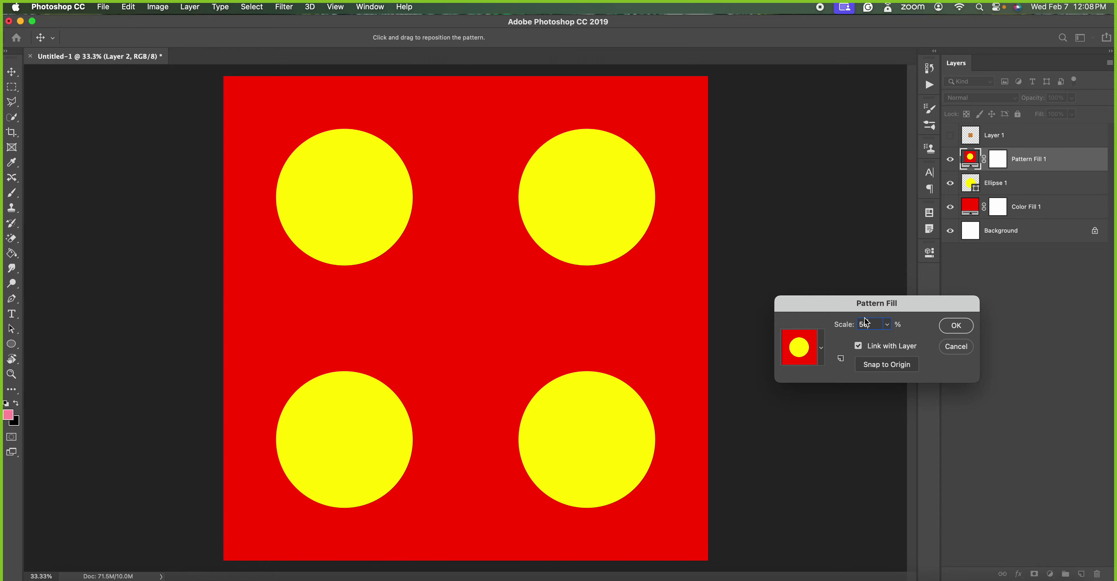
{"action": "key", "text": "BackSpace"}
{"action": "key", "text": "BackSpace"}
{"action": "type", "text": "25"}
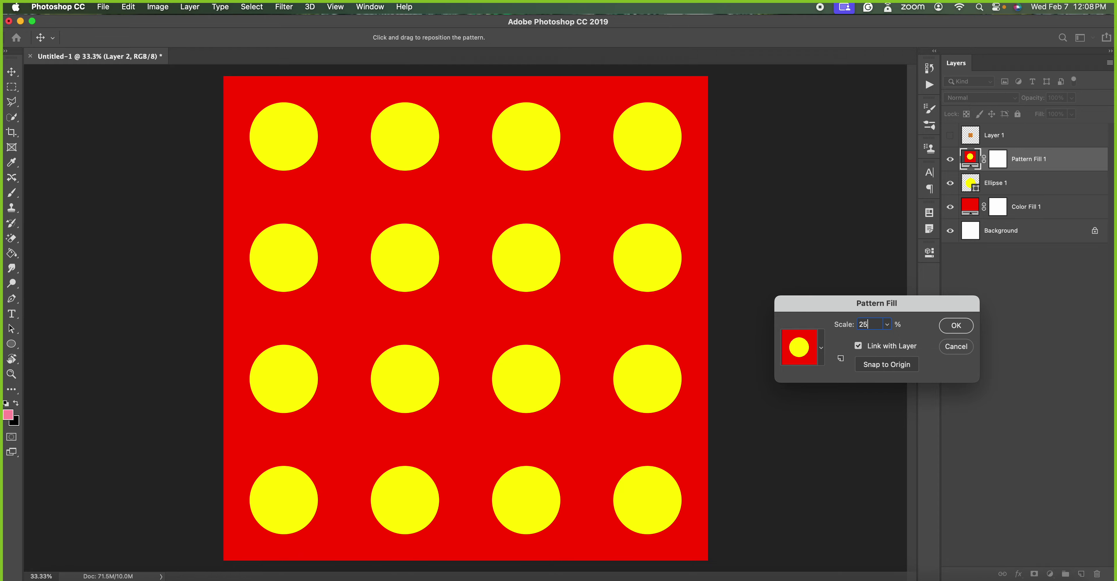
{"action": "left_click", "coordinate": [955, 325]}
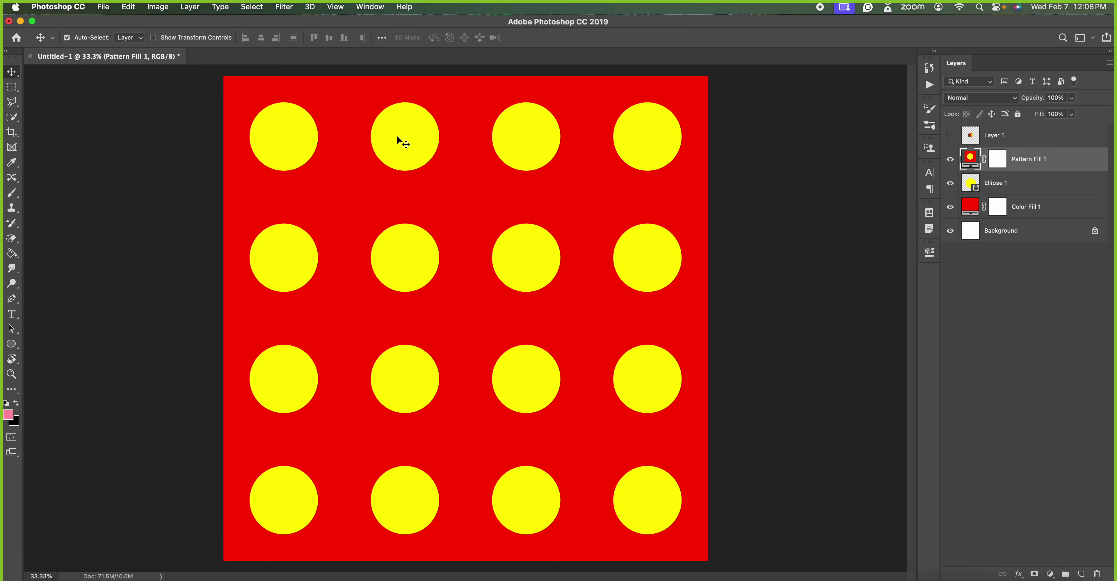
{"action": "key", "text": "ctrl+Right"}
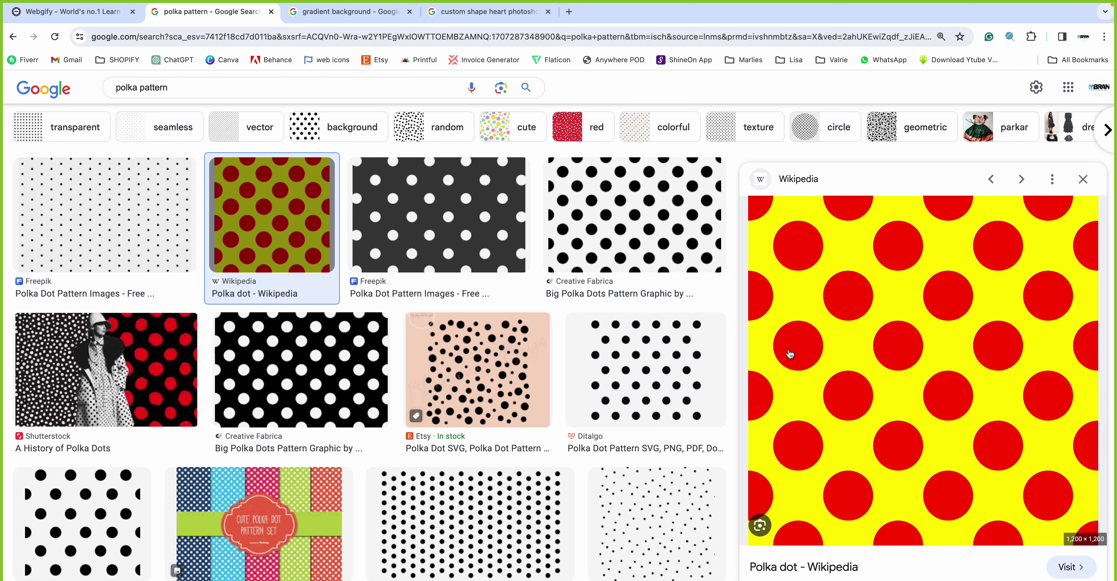
{"action": "key", "text": "super+Tab"}
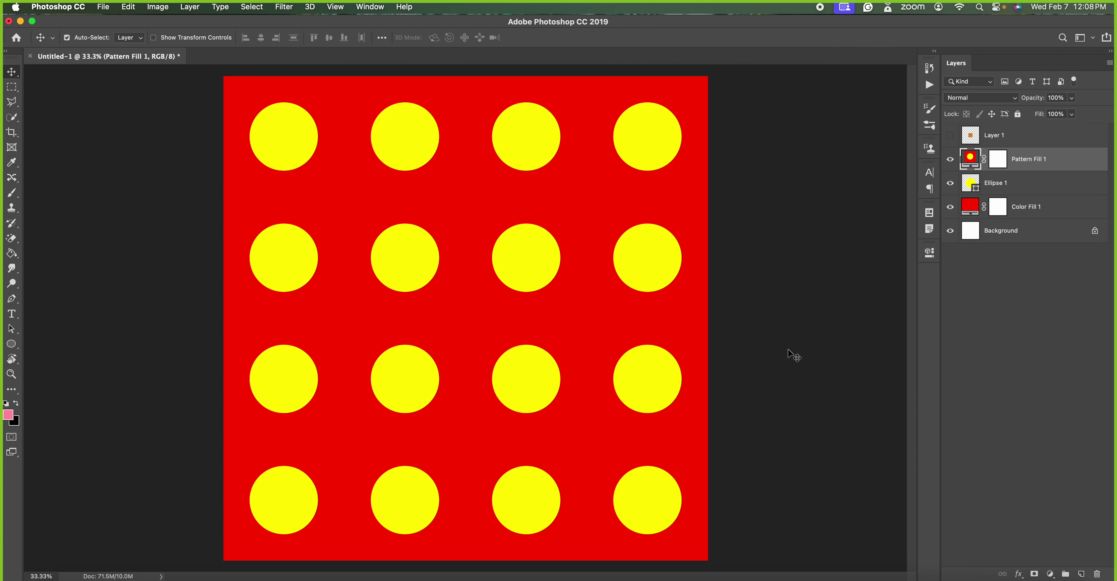
{"action": "key", "text": "super+Tab"}
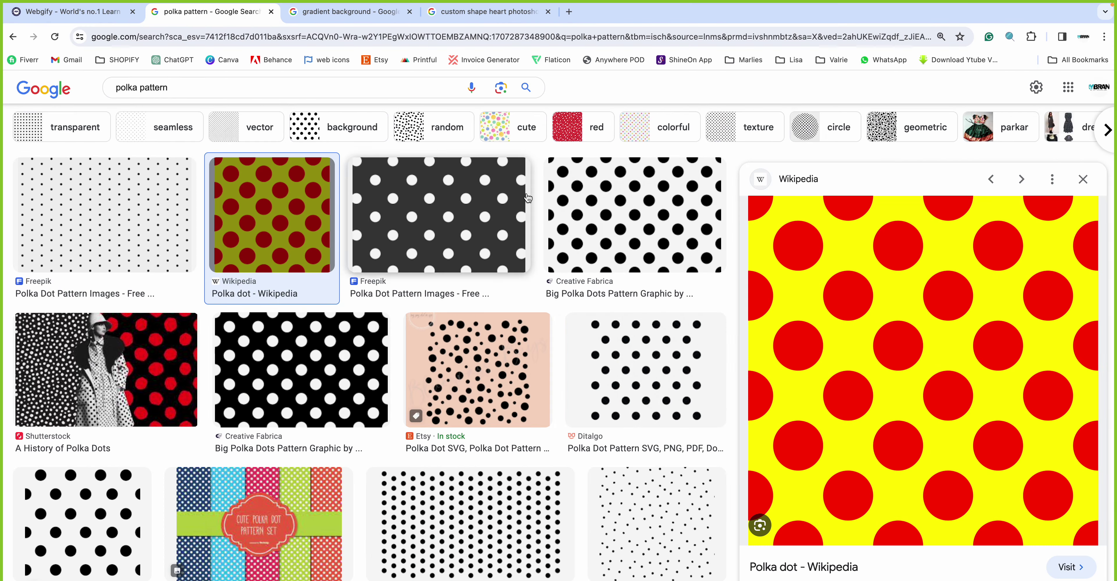
{"action": "scroll", "coordinate": [579, 378], "scroll_direction": "down", "scroll_amount": 5}
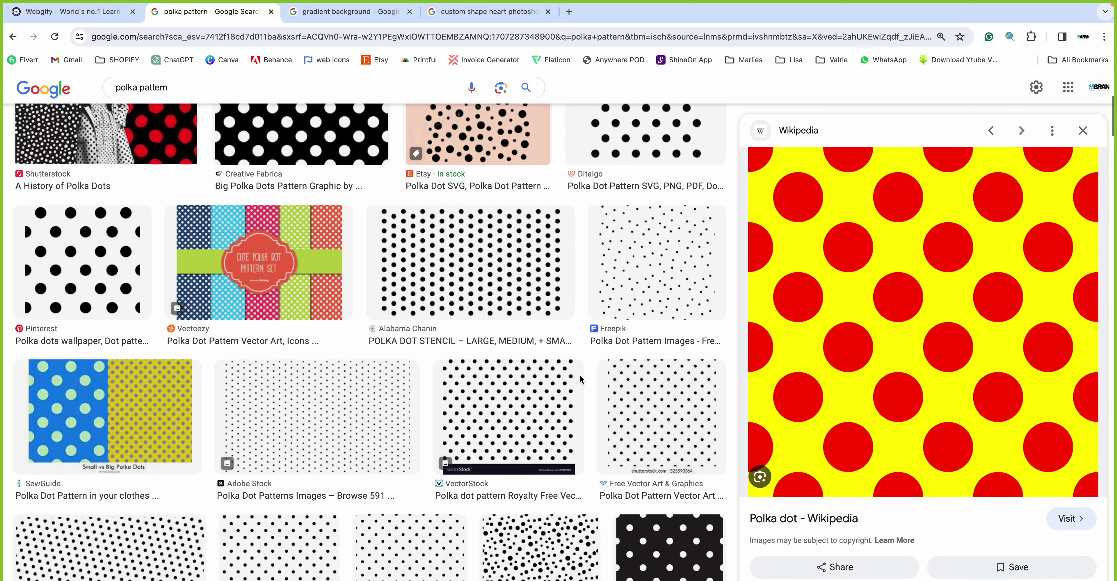
{"action": "scroll", "coordinate": [579, 375], "scroll_direction": "down", "scroll_amount": 2}
{"action": "scroll", "coordinate": [579, 376], "scroll_direction": "down", "scroll_amount": 3}
{"action": "scroll", "coordinate": [579, 375], "scroll_direction": "down", "scroll_amount": 3}
{"action": "scroll", "coordinate": [580, 376], "scroll_direction": "down", "scroll_amount": 1}
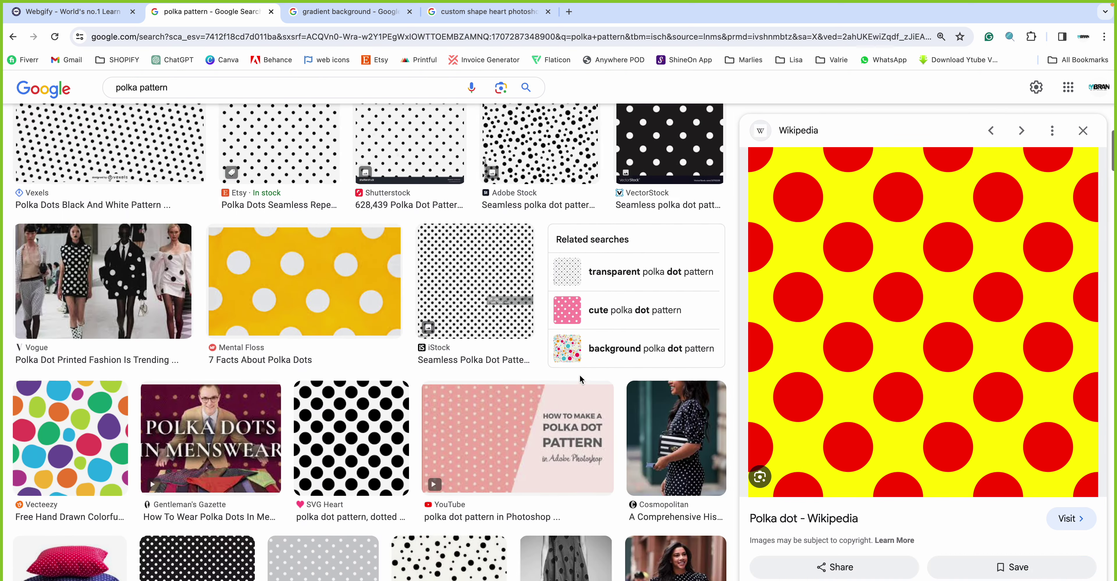
{"action": "scroll", "coordinate": [579, 374], "scroll_direction": "up", "scroll_amount": 10}
{"action": "scroll", "coordinate": [579, 374], "scroll_direction": "up", "scroll_amount": 3}
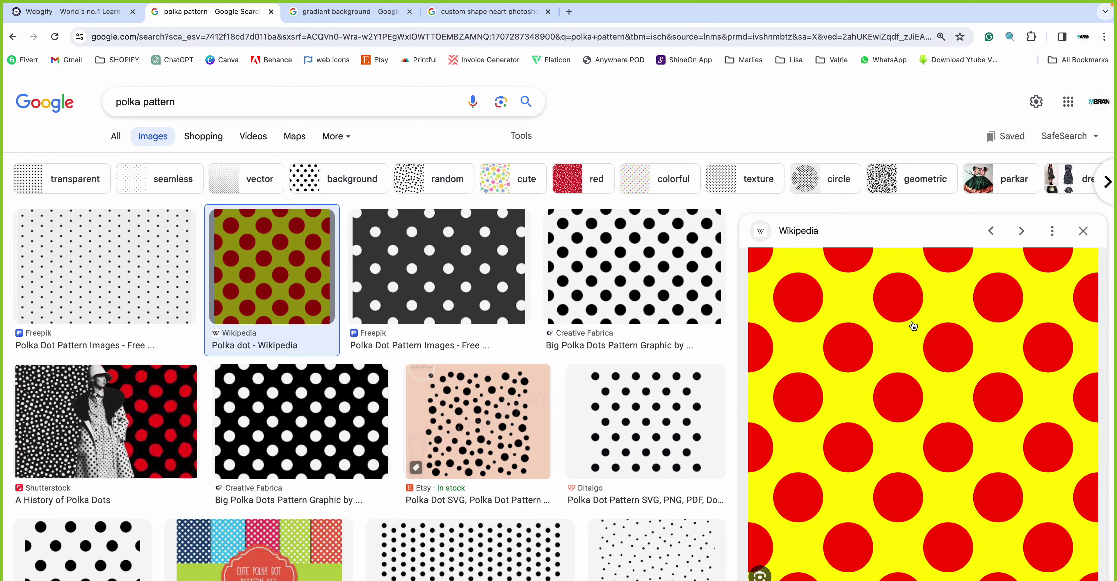
{"action": "key", "text": "super+Tab"}
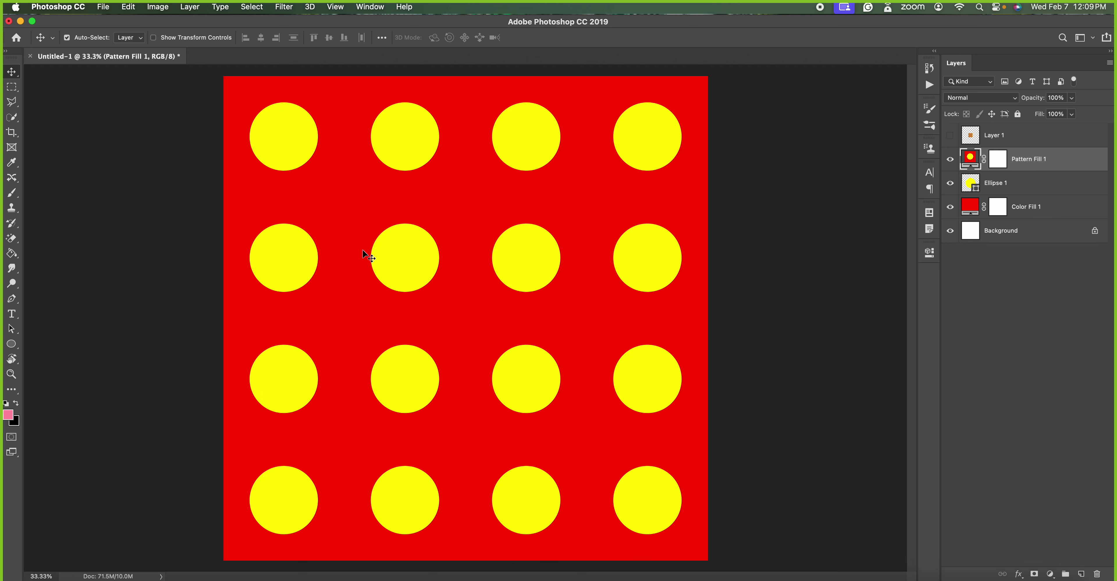
- Undo back to the single circle, scale it proportionally to 88%, and duplicate it as Ellipse 1 copy
{"action": "key", "text": "BackSpace"}
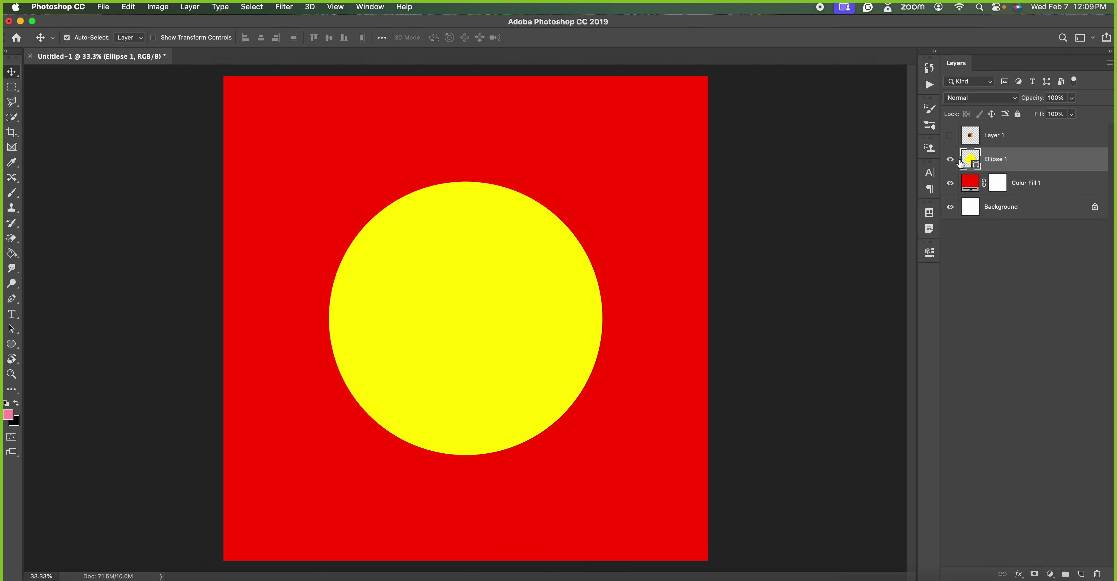
{"action": "key", "text": "super+t"}
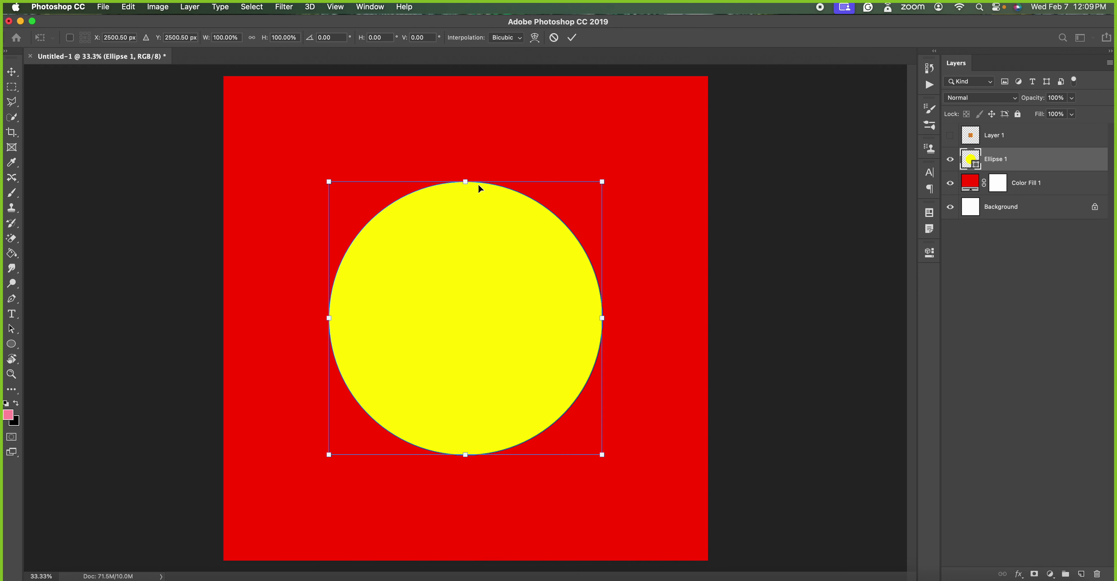
{"action": "left_click", "coordinate": [251, 38]}
{"action": "left_click_drag", "start_coordinate": [207, 39], "coordinate": [202, 42]}
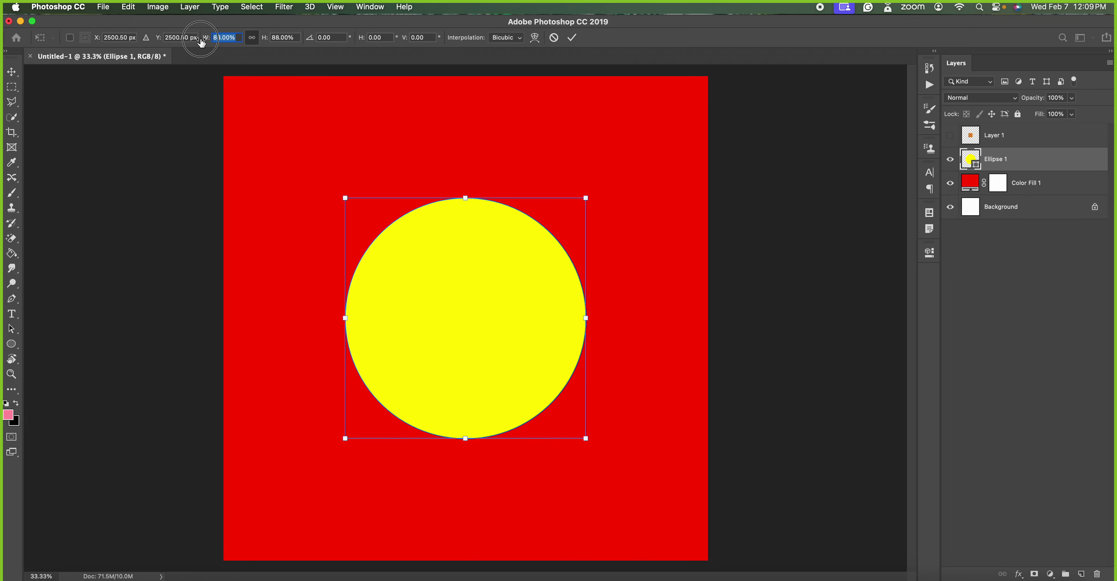
{"action": "left_click", "coordinate": [573, 37]}
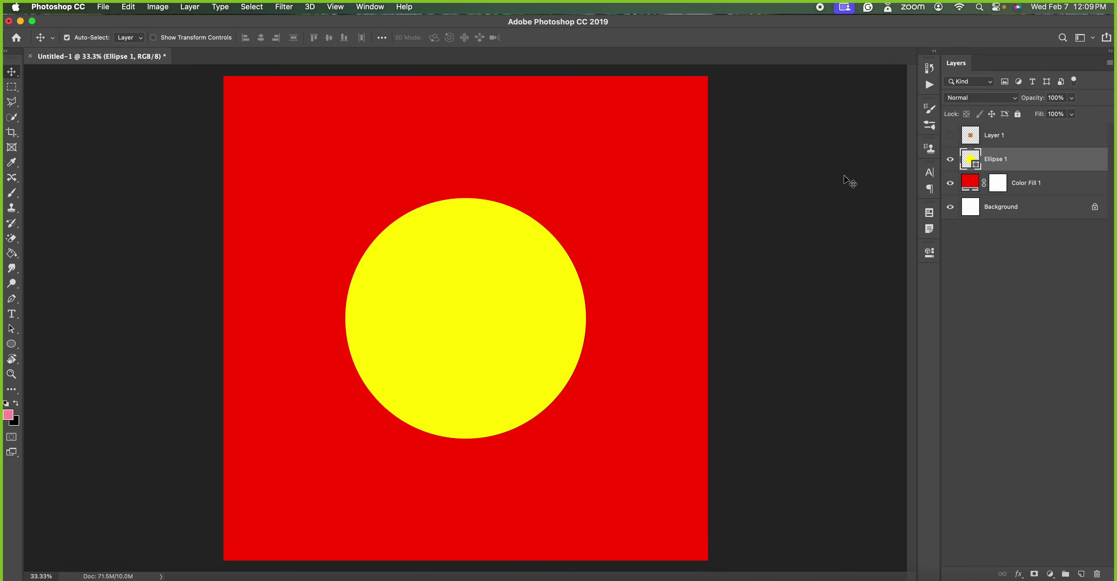
{"action": "key", "text": "super+j"}
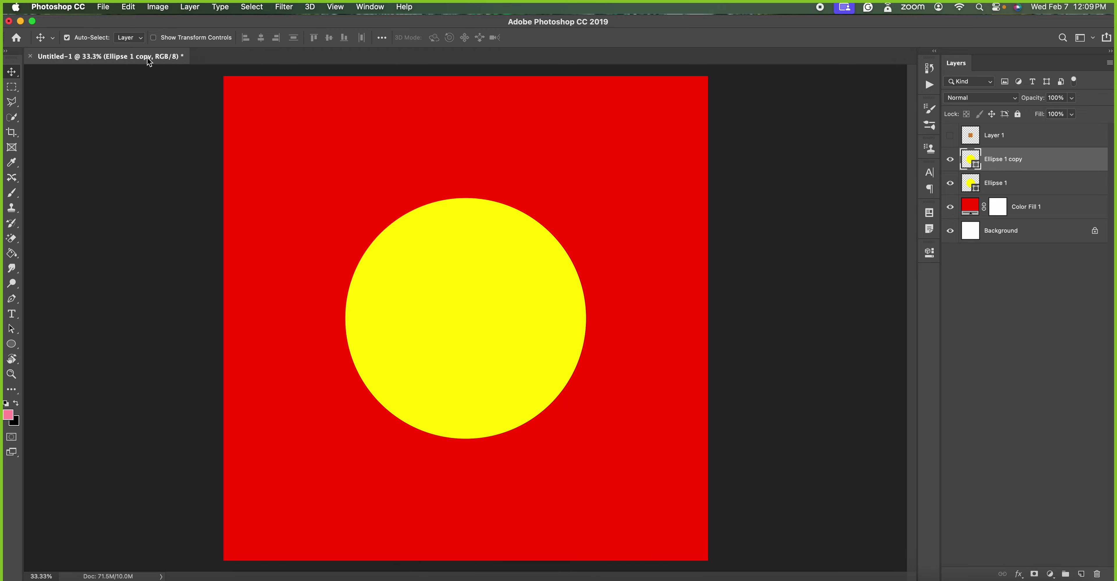
{"action": "left_click", "coordinate": [157, 6]}
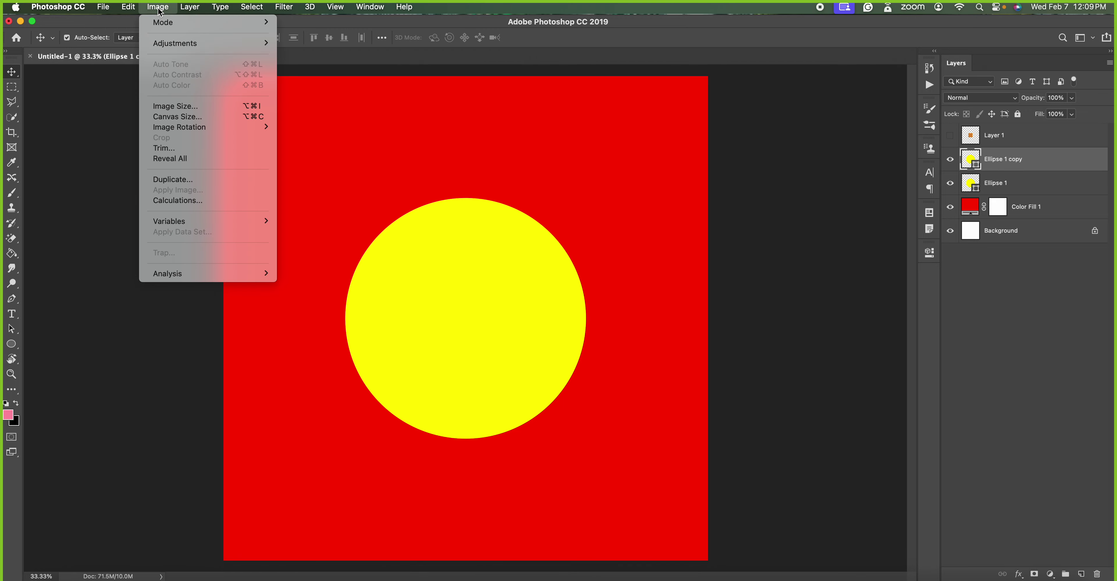
{"action": "left_click", "coordinate": [181, 107]}
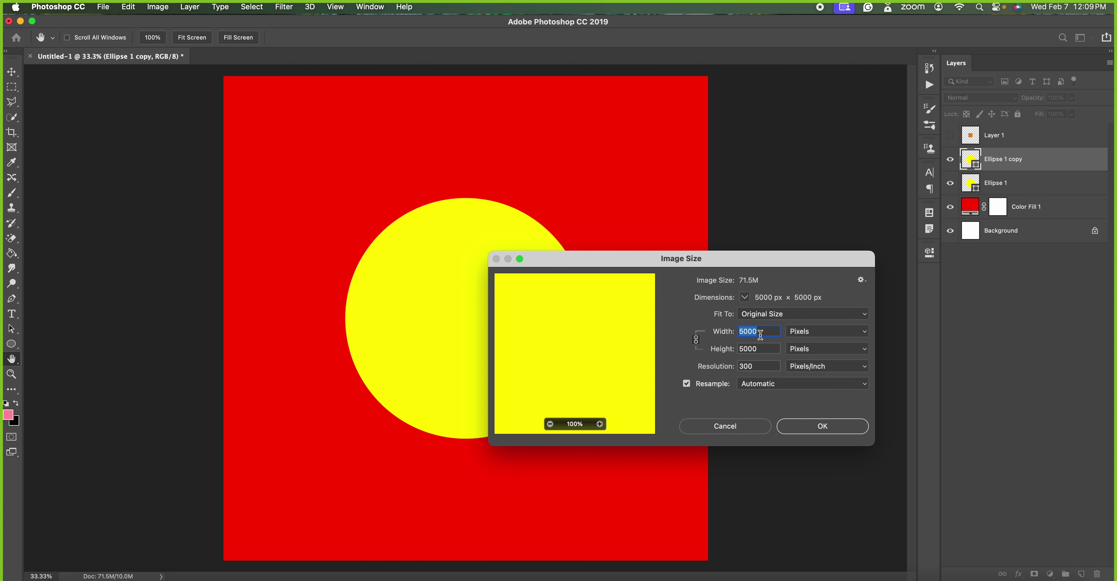
{"action": "left_click", "coordinate": [761, 350]}
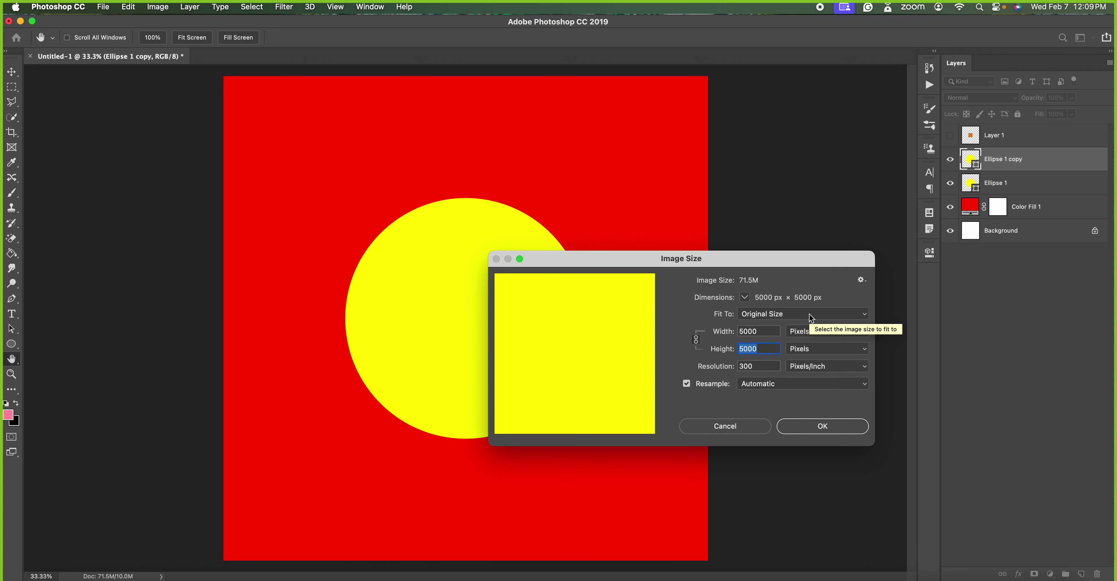
{"action": "left_click", "coordinate": [755, 332]}
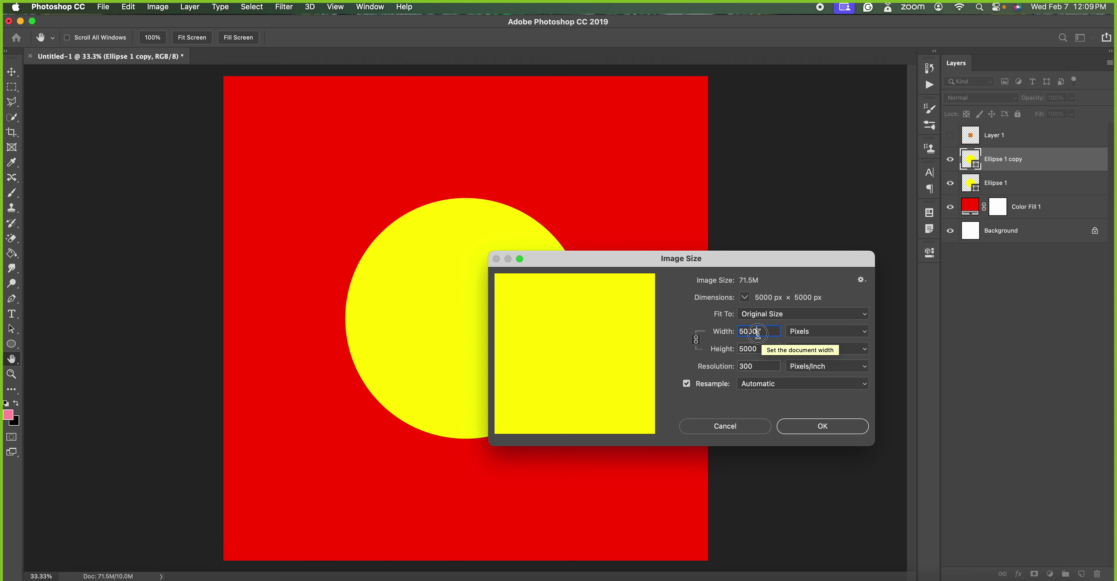
{"action": "left_click", "coordinate": [695, 340]}
{"action": "left_click", "coordinate": [758, 349]}
{"action": "type", "text": "7"}
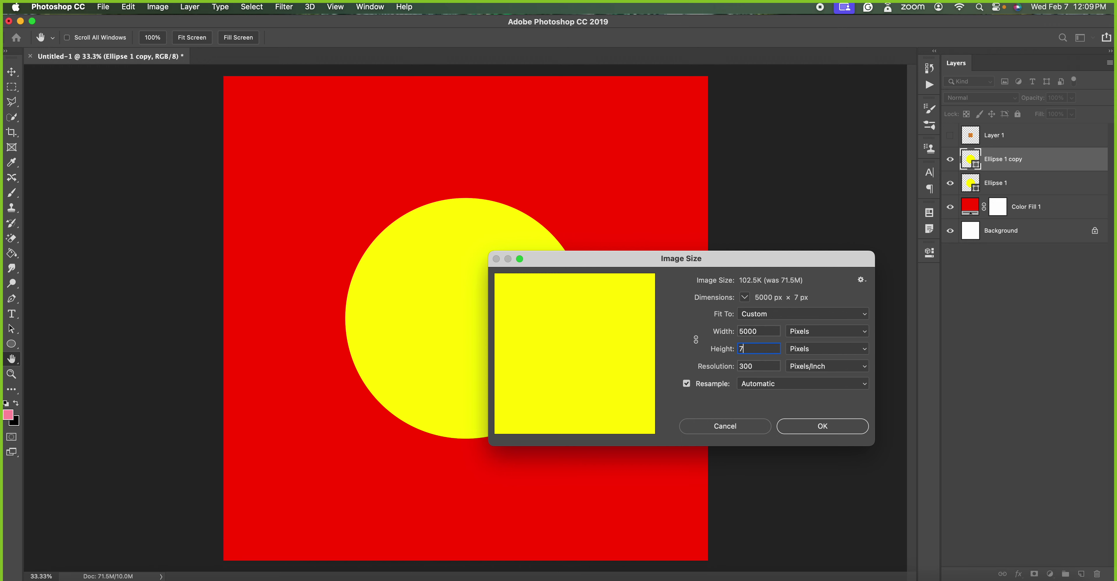
{"action": "type", "text": "000"}
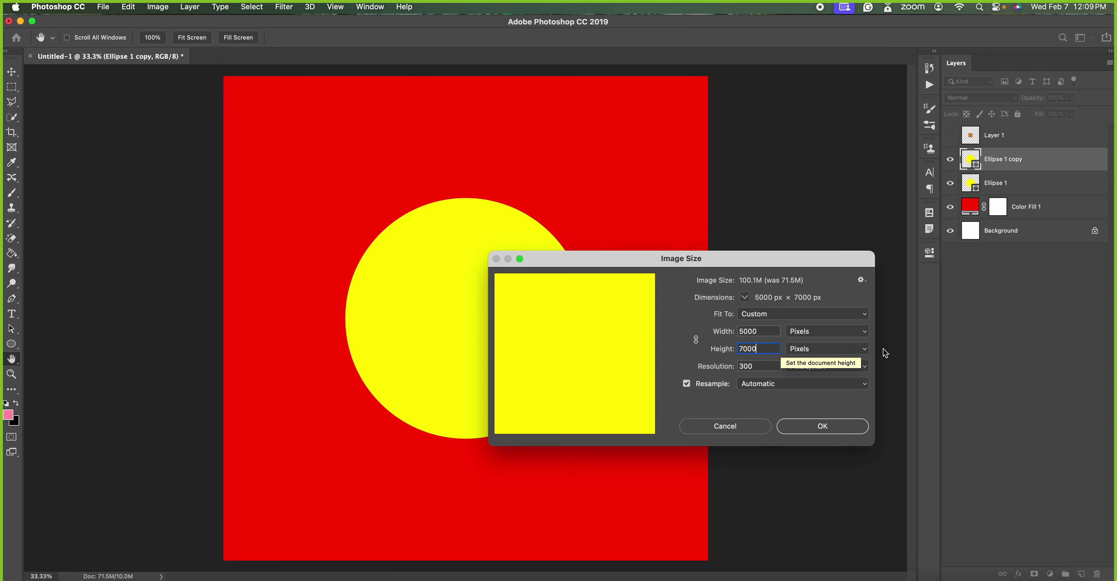
{"action": "left_click_drag", "start_coordinate": [767, 349], "coordinate": [714, 351]}
{"action": "type", "text": "50"}
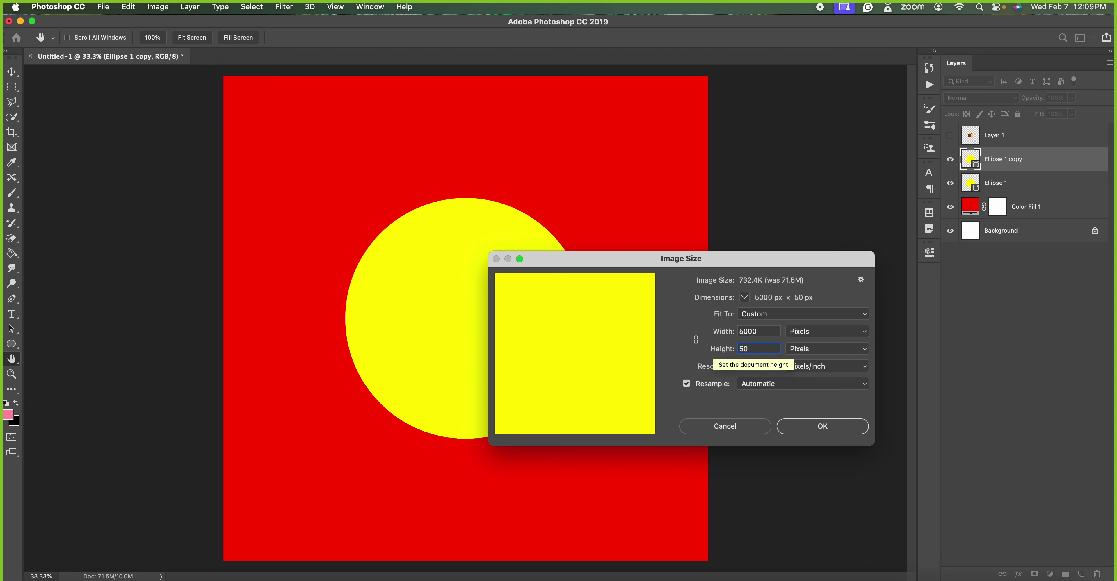
{"action": "type", "text": "00"}
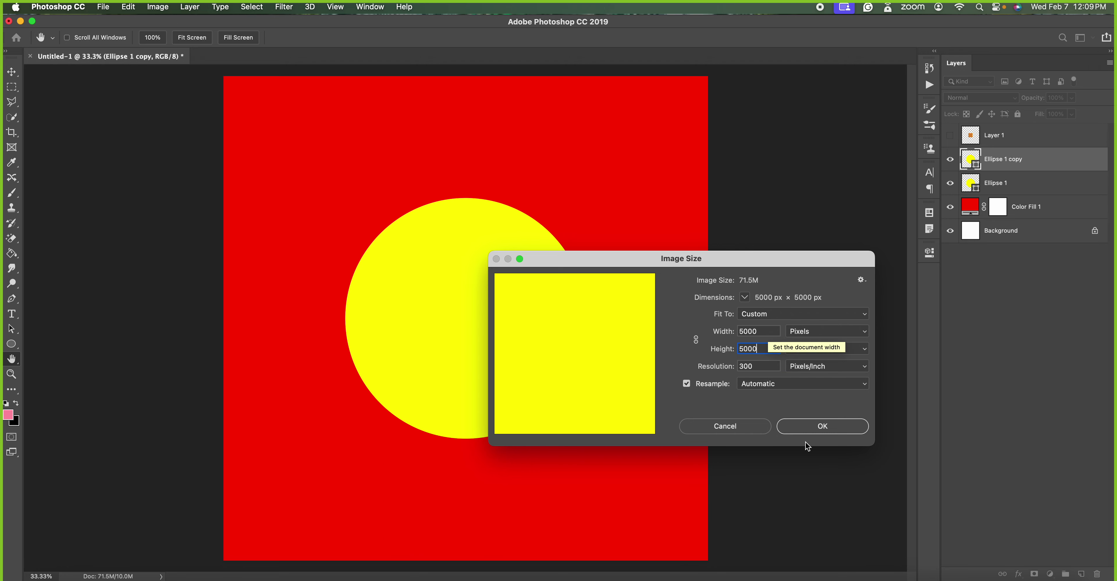
{"action": "left_click", "coordinate": [822, 426]}
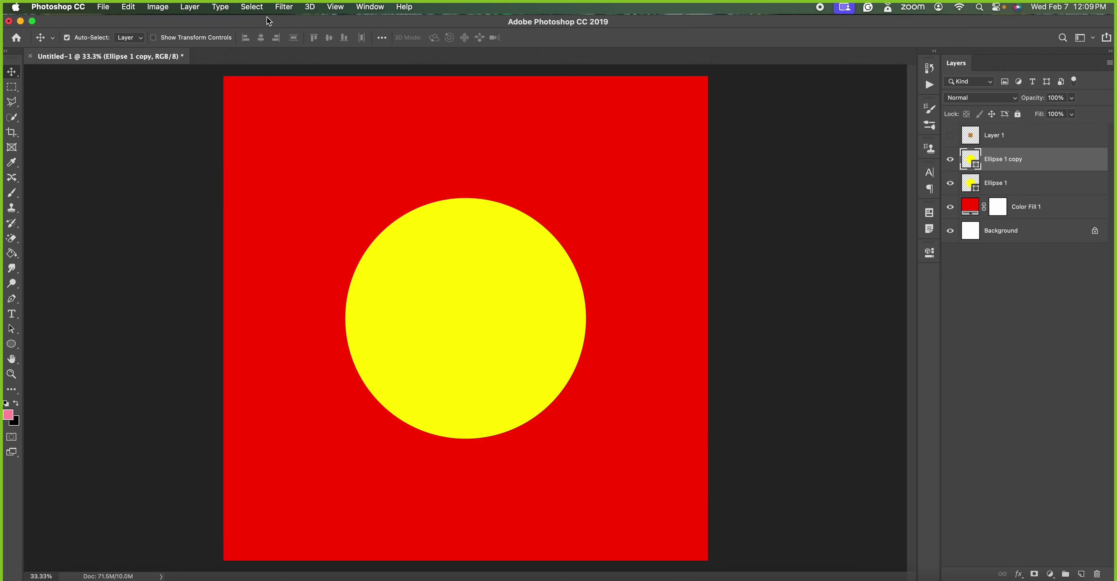
- Convert the copy to a smart object and apply an Offset filter of +2500 px both ways with Wrap Around
{"action": "left_click", "coordinate": [284, 7]}
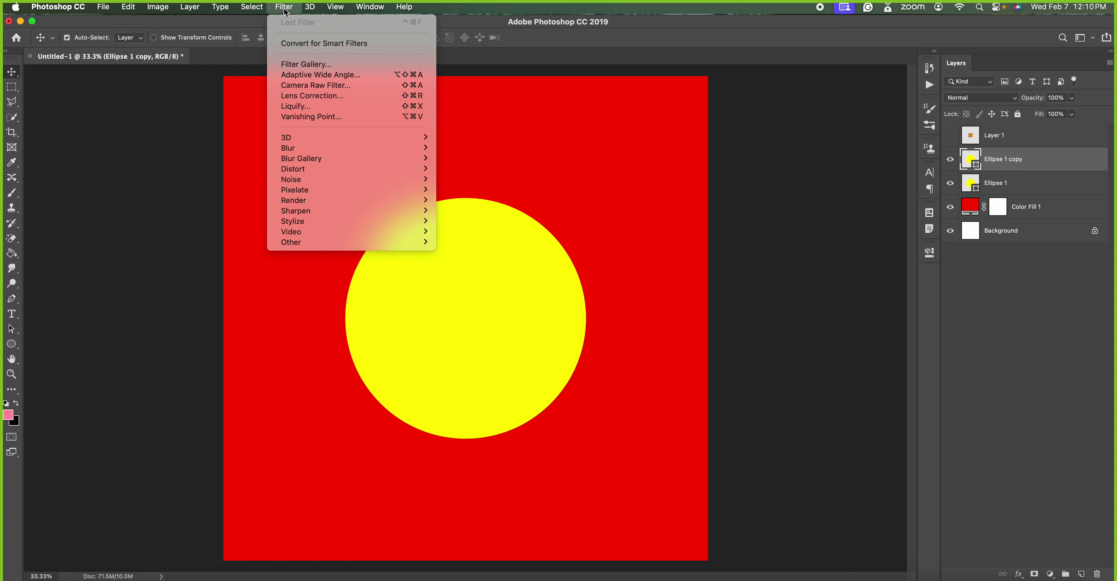
{"action": "mouse_move", "coordinate": [292, 242]}
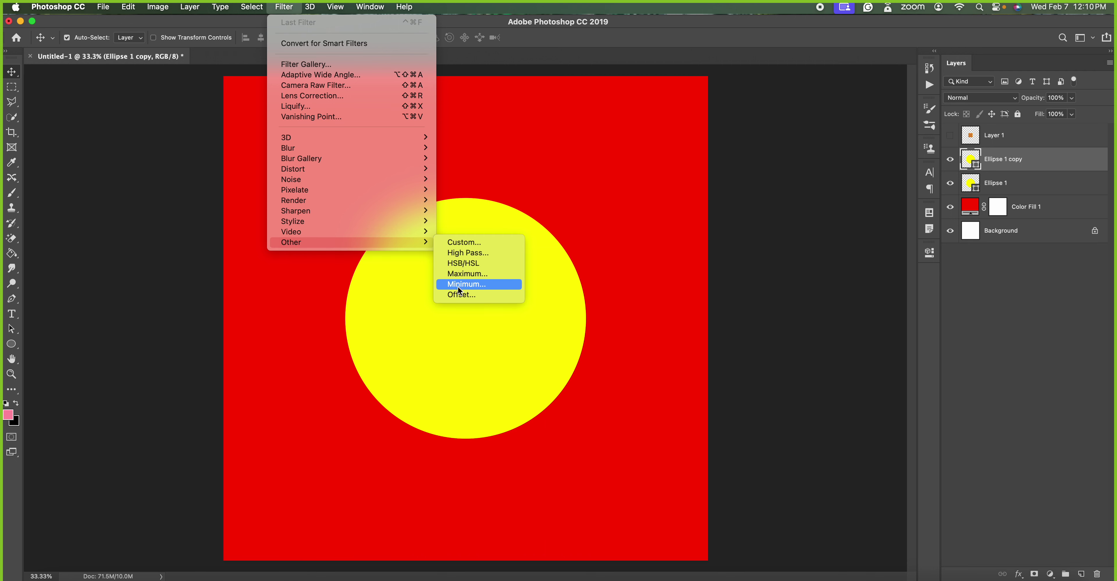
{"action": "left_click", "coordinate": [482, 294]}
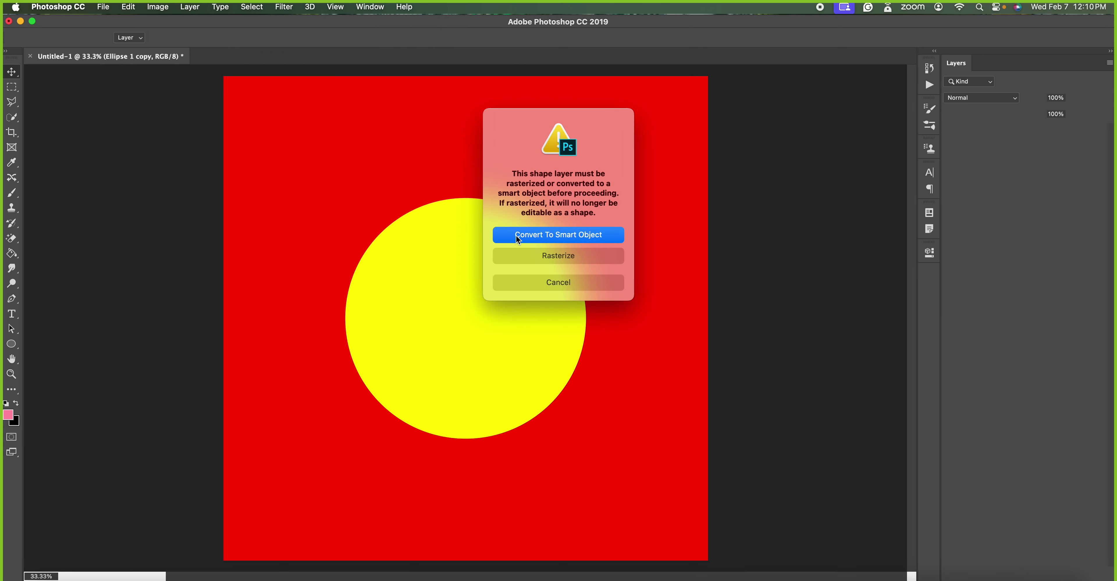
{"action": "left_click", "coordinate": [600, 233]}
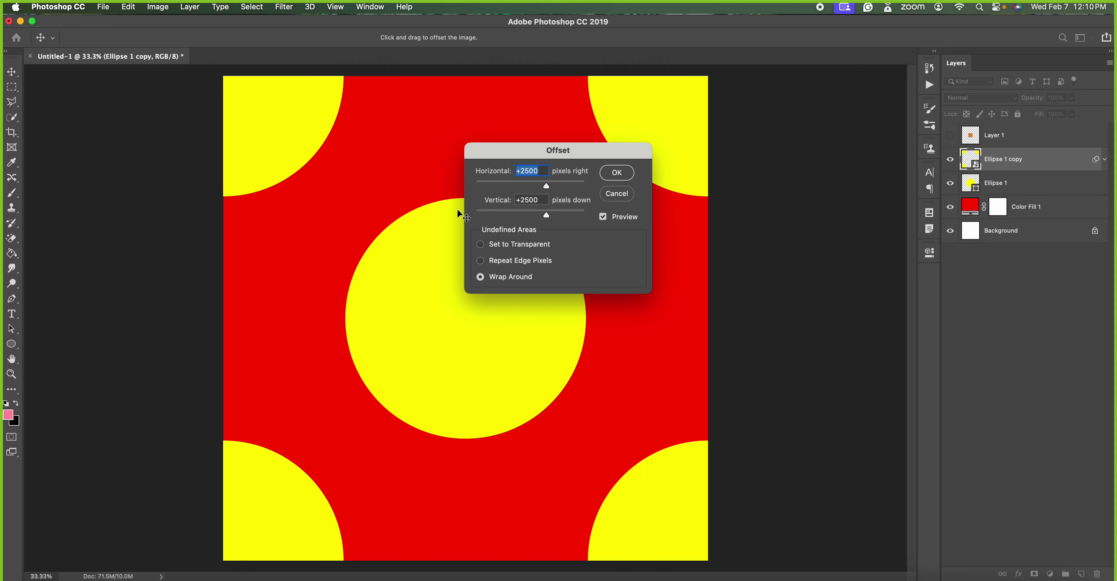
{"action": "left_click_drag", "start_coordinate": [526, 148], "coordinate": [855, 178]}
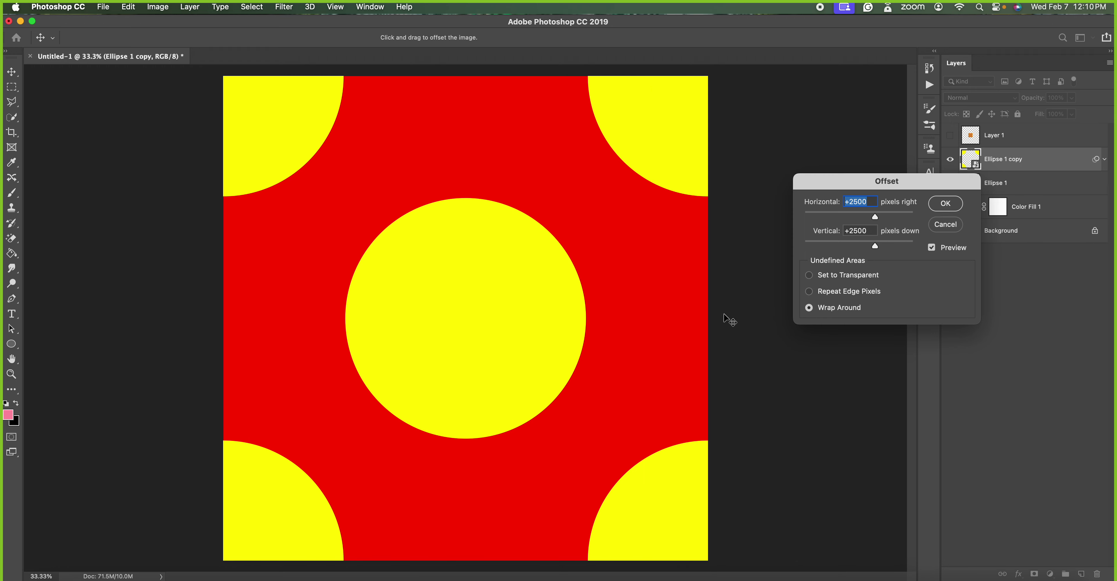
{"action": "left_click", "coordinate": [945, 204]}
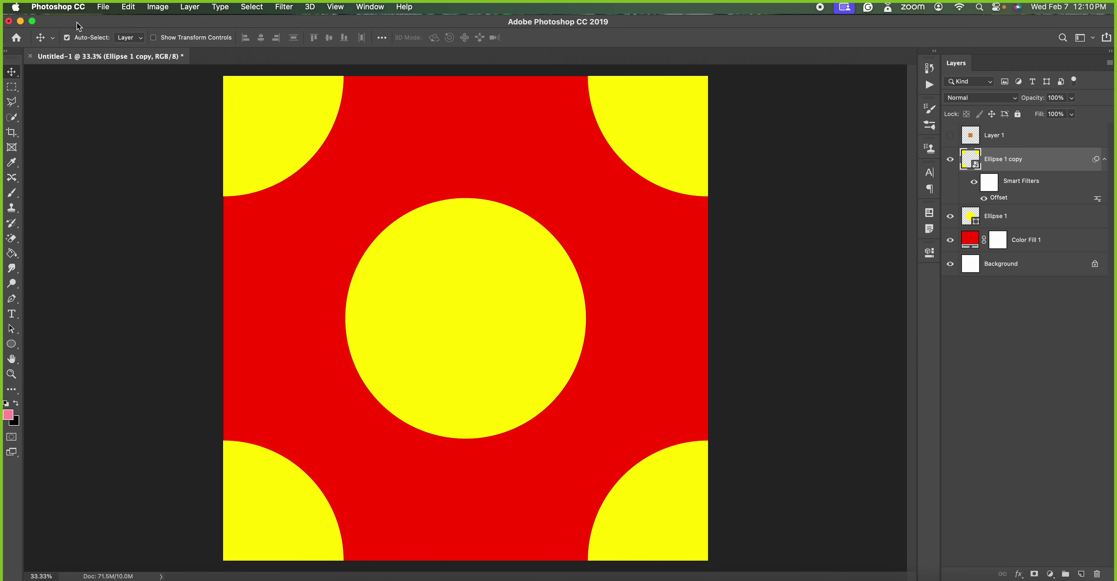
- Define the staggered dot tile as a new pattern with the default name and add an empty layer
{"action": "left_click", "coordinate": [128, 6]}
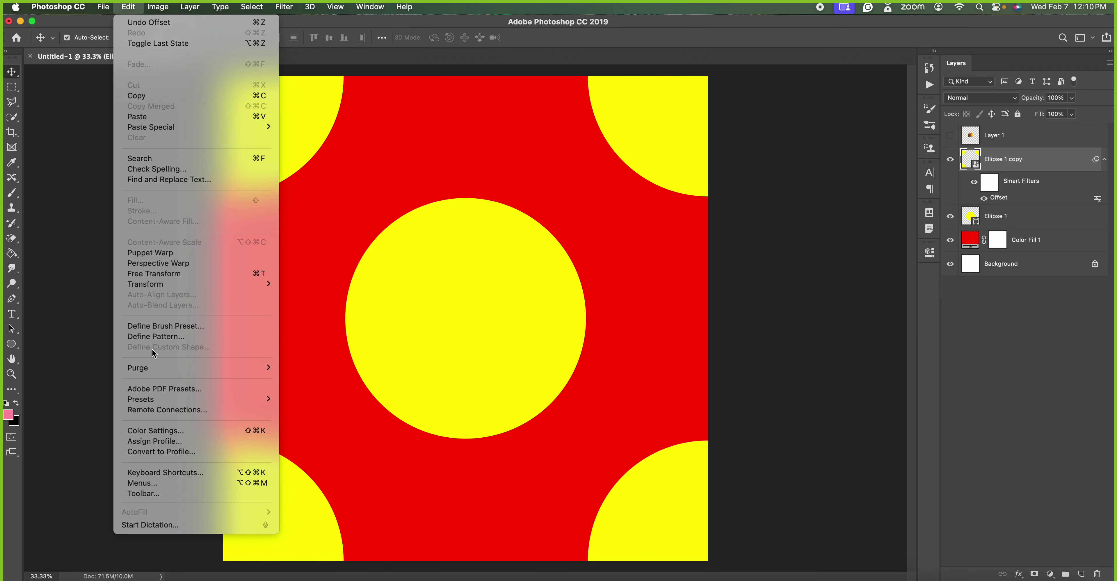
{"action": "left_click", "coordinate": [155, 337]}
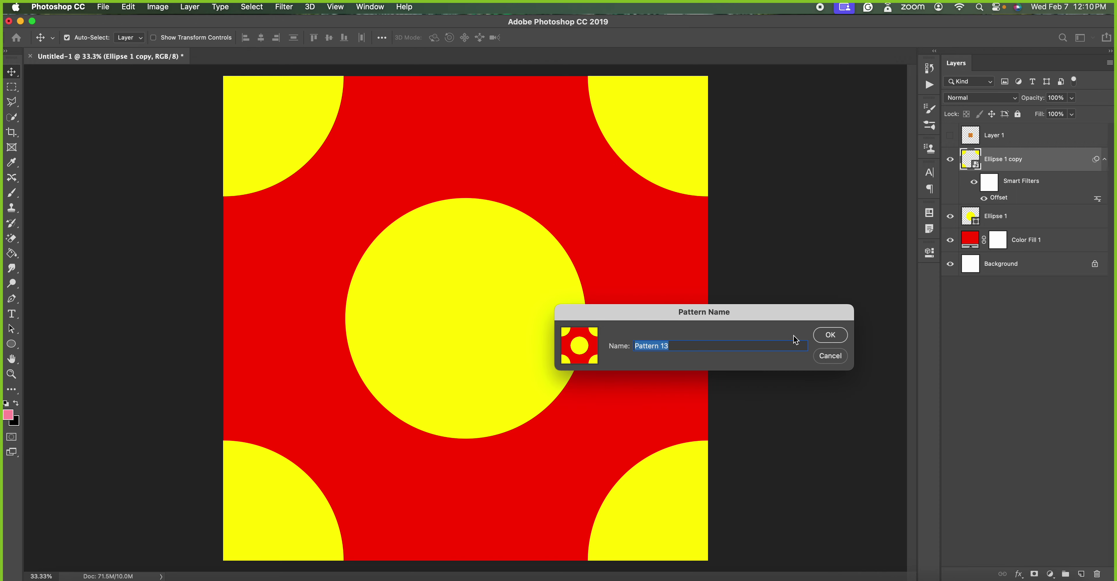
{"action": "left_click", "coordinate": [829, 335]}
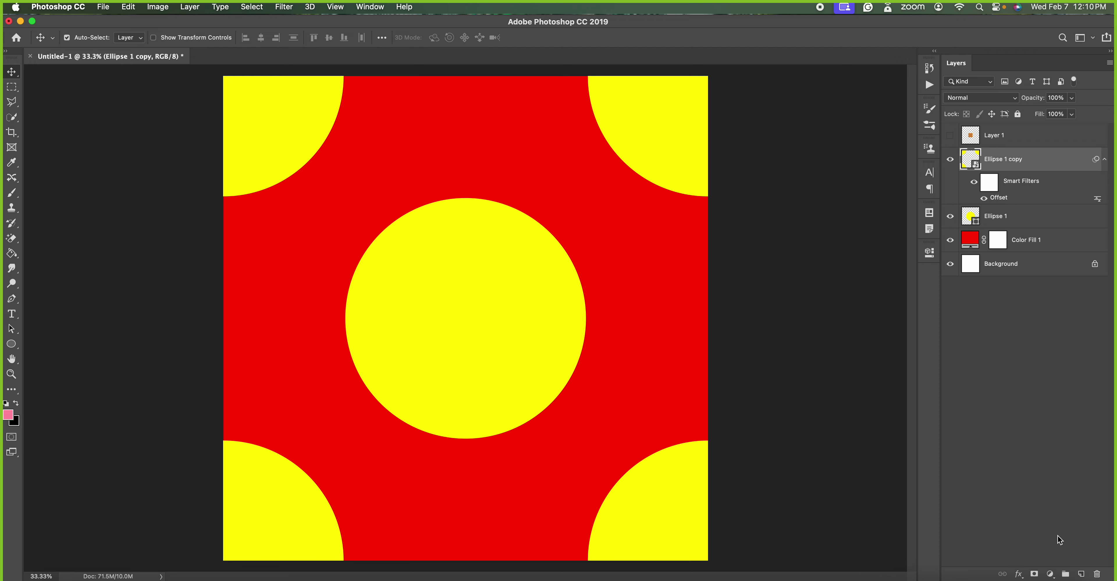
{"action": "left_click", "coordinate": [1050, 574]}
{"action": "left_click", "coordinate": [990, 390]}
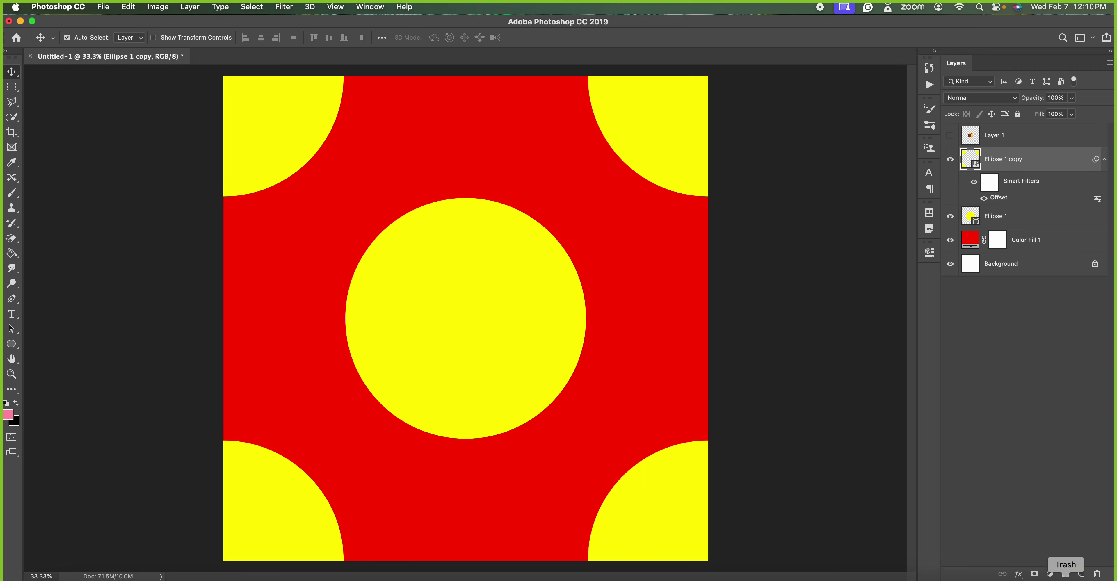
- Add a Pattern Fill layer of the dot tile pattern at 25% scale
{"action": "left_click", "coordinate": [1080, 574]}
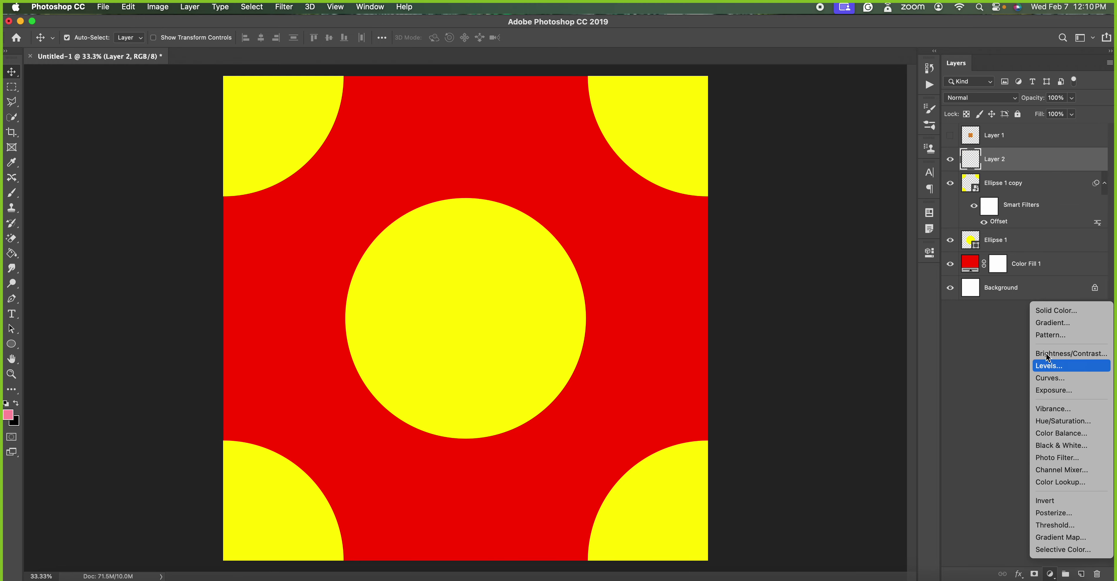
{"action": "left_click", "coordinate": [1046, 332]}
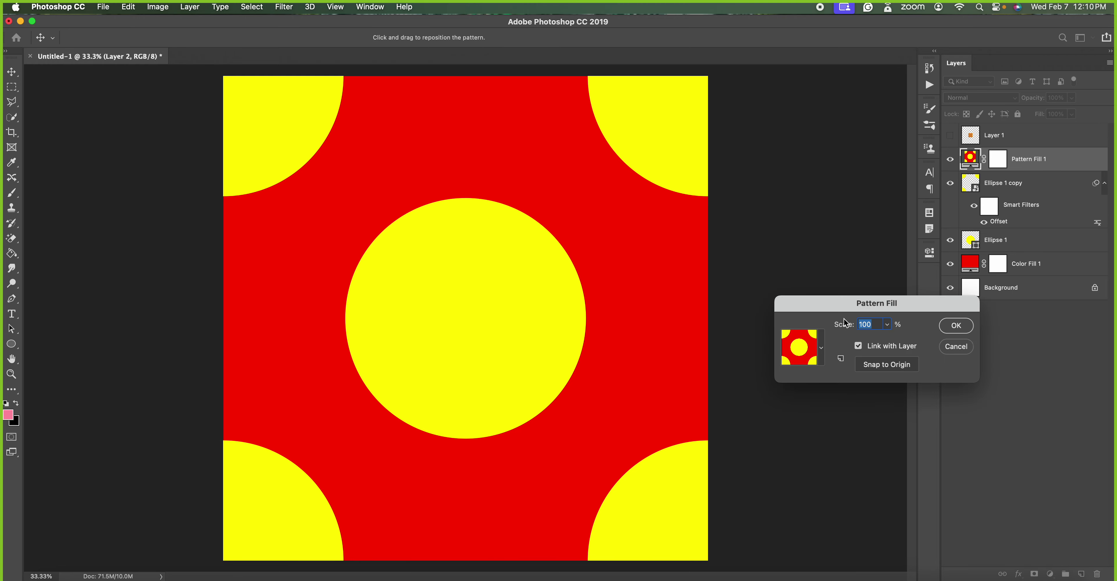
{"action": "left_click", "coordinate": [873, 325]}
{"action": "key", "text": "Down"}
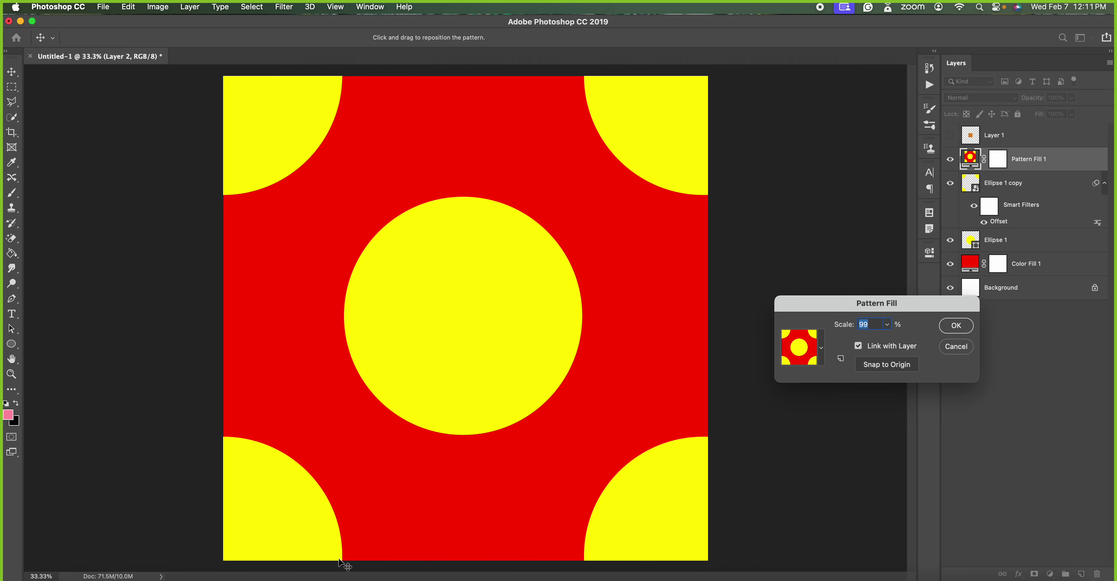
{"action": "type", "text": "50"}
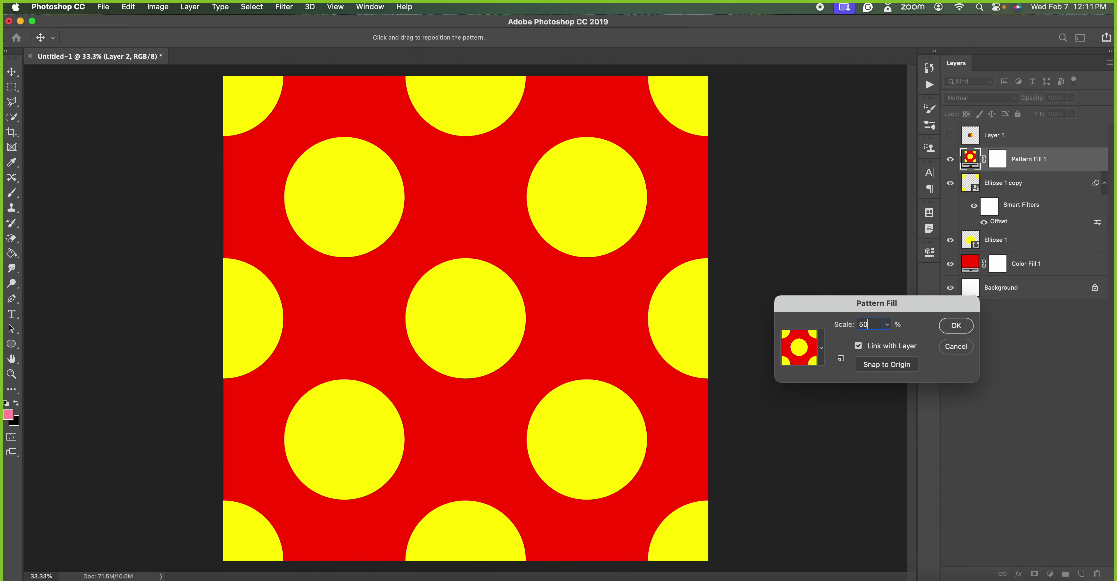
{"action": "key", "text": "BackSpace"}
{"action": "key", "text": "BackSpace"}
{"action": "type", "text": "25"}
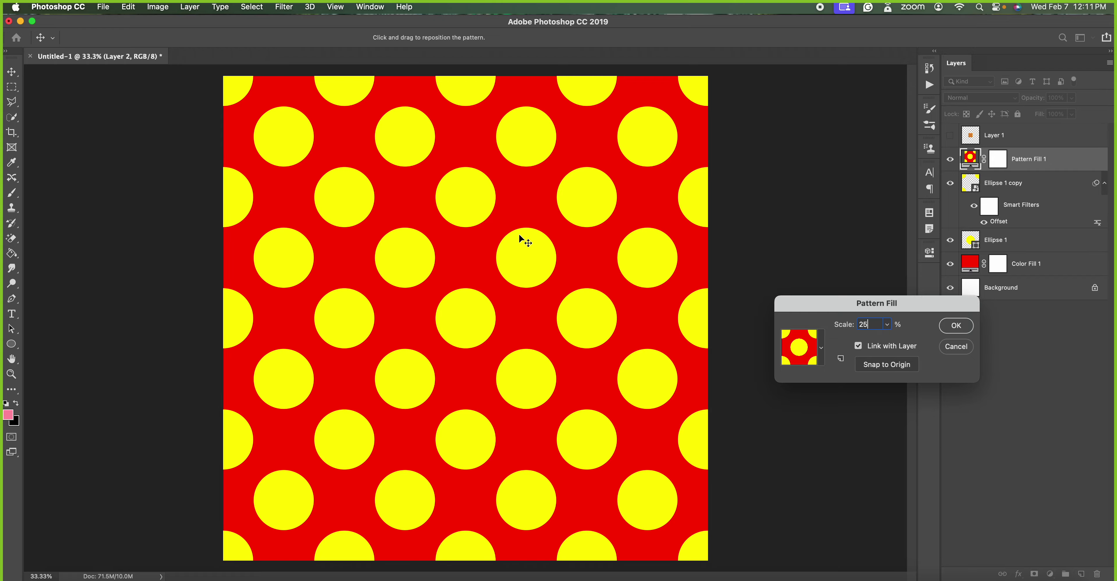
{"action": "left_click", "coordinate": [967, 329]}
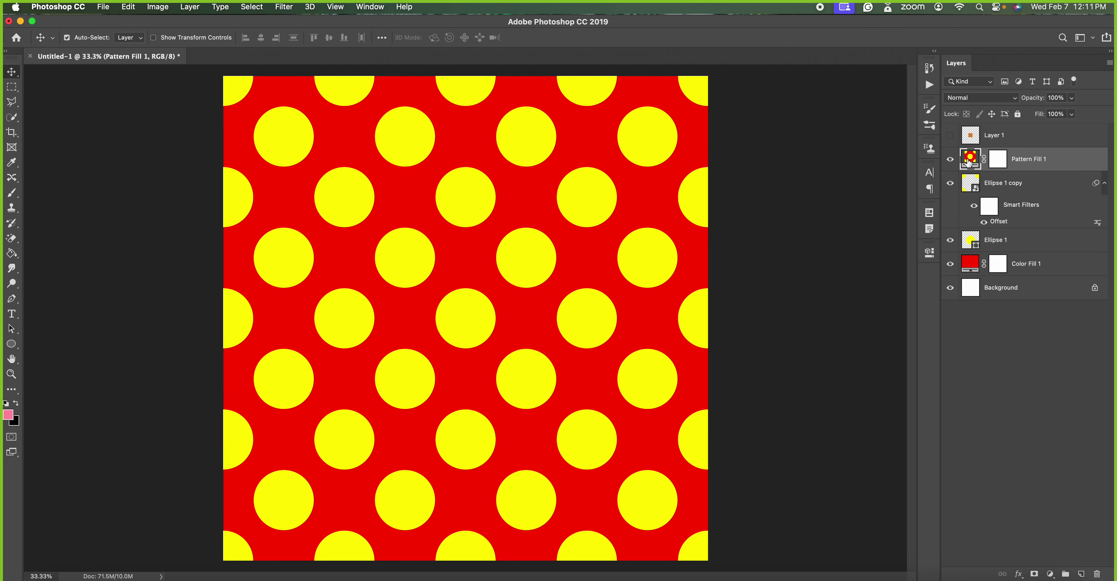
- Reopen the Pattern Fill 1 settings and try the plain single-dot pattern
{"action": "double_click", "coordinate": [968, 161]}
{"action": "left_click", "coordinate": [820, 347]}
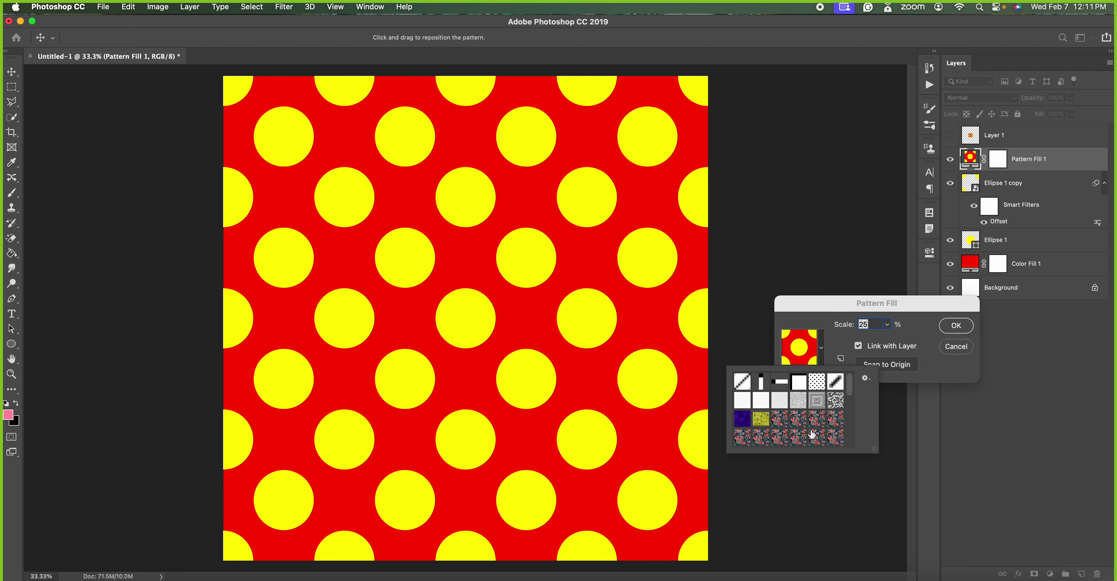
{"action": "left_click_drag", "start_coordinate": [849, 391], "coordinate": [848, 447]}
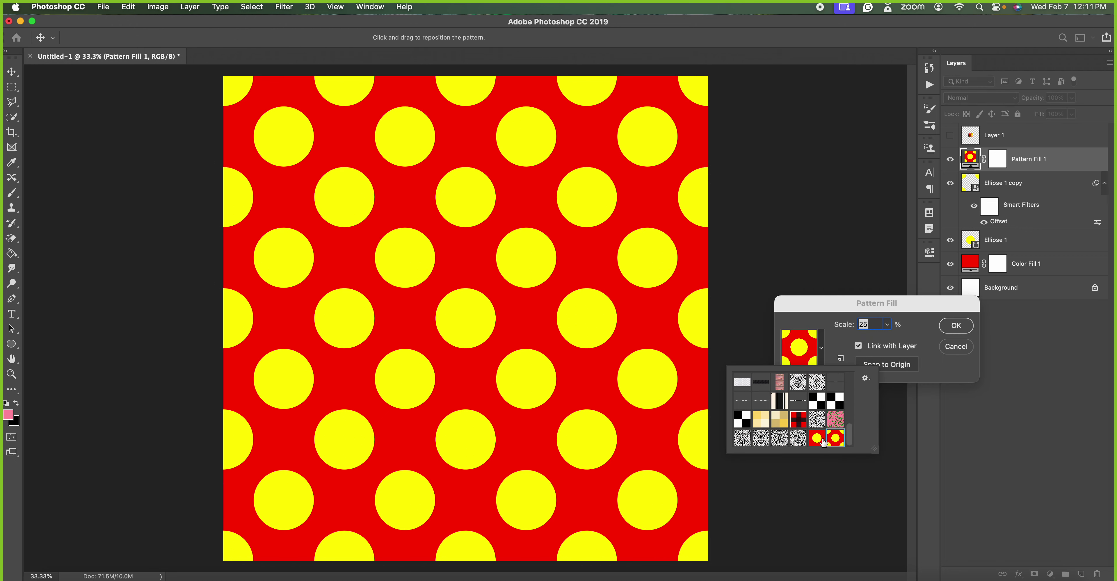
{"action": "left_click", "coordinate": [818, 439]}
{"action": "left_click", "coordinate": [840, 303]}
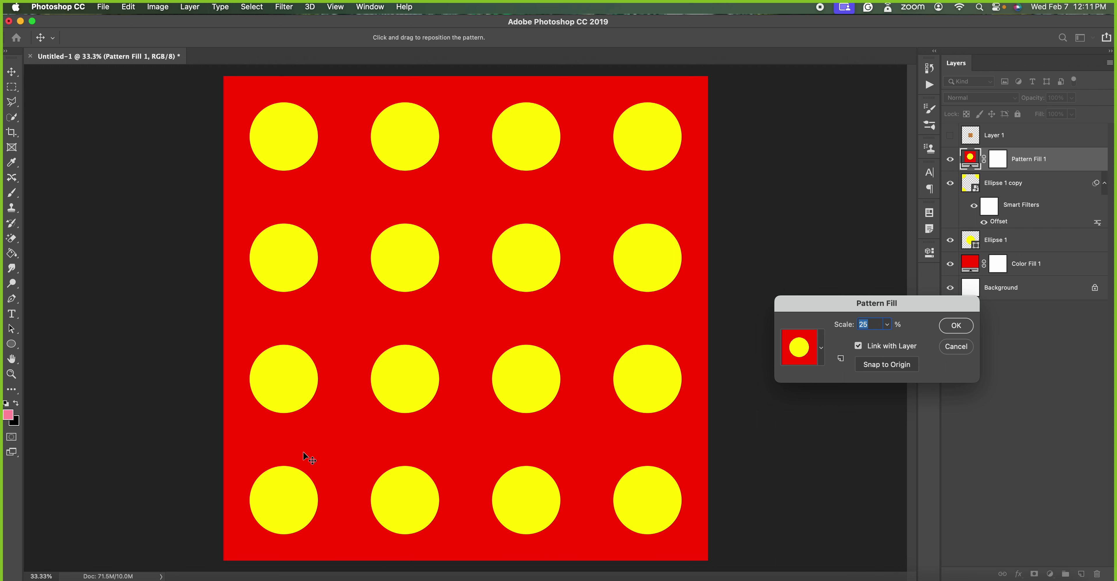
- Switch back to the offset polka-dot pattern, confirm, and hide the Pattern Fill 1 layer
{"action": "left_click", "coordinate": [821, 347]}
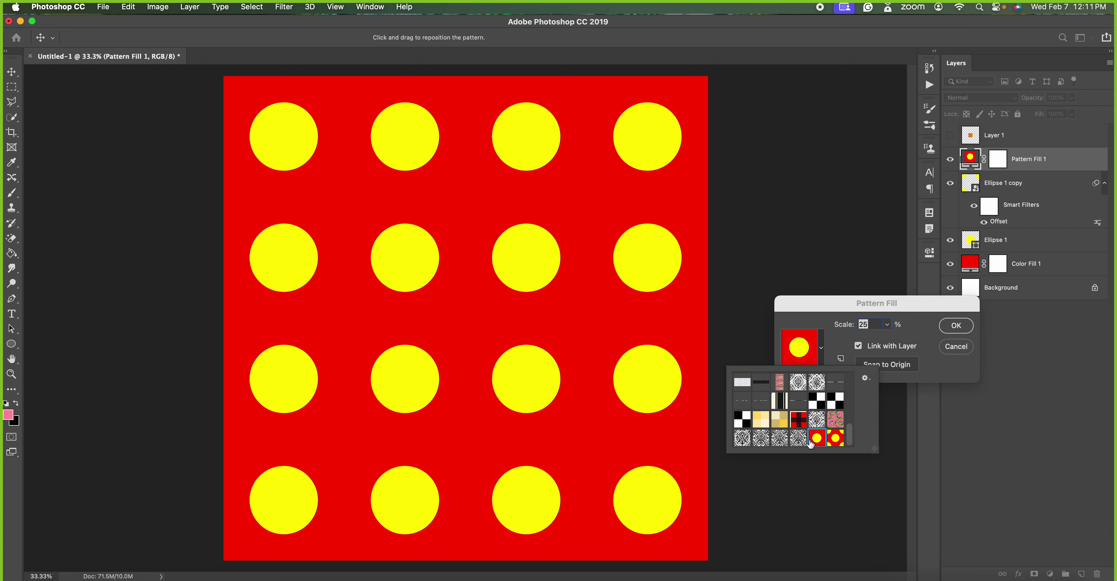
{"action": "left_click", "coordinate": [835, 438]}
{"action": "left_click", "coordinate": [830, 323]}
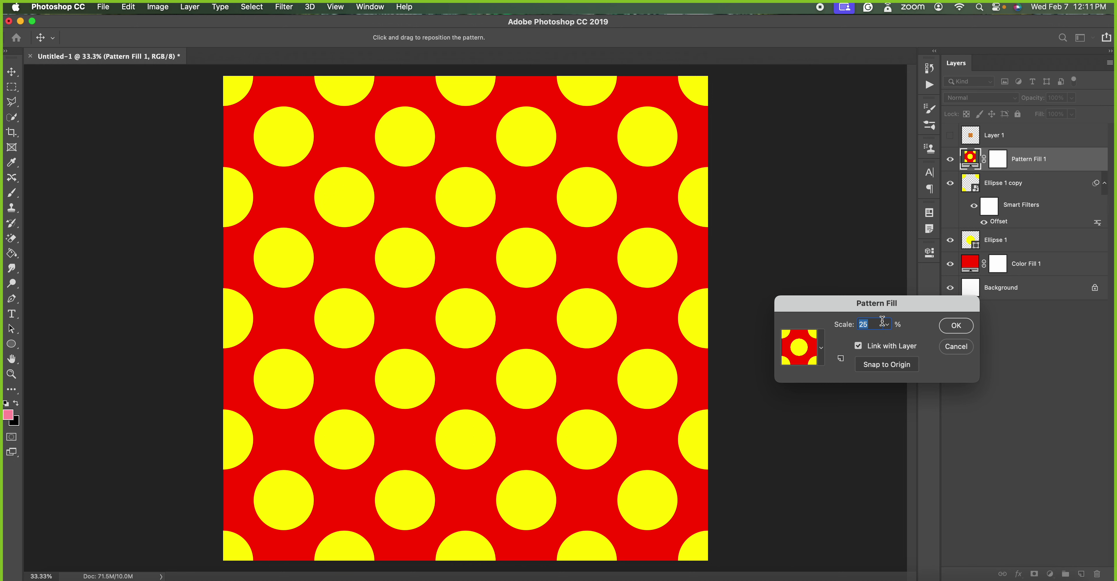
{"action": "left_click", "coordinate": [956, 326]}
{"action": "left_click", "coordinate": [950, 159]}
- Toggle Ellipse 1 and Ellipse 1 copy visibility, select Ellipse 1 copy, and show Pattern Fill 1 again
{"action": "left_click", "coordinate": [950, 183]}
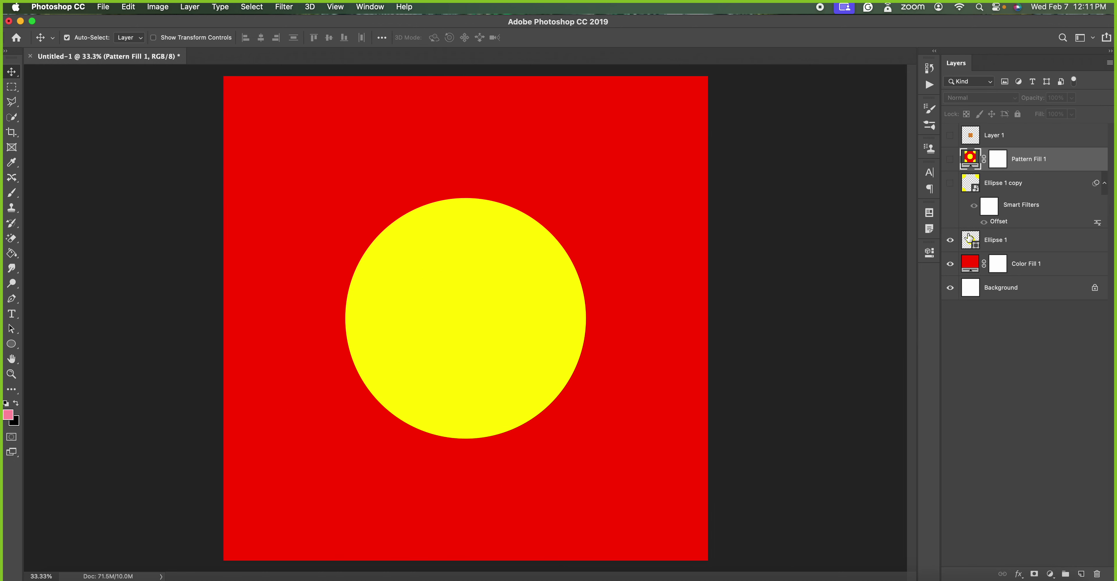
{"action": "left_click", "coordinate": [1013, 244]}
{"action": "left_click", "coordinate": [950, 242]}
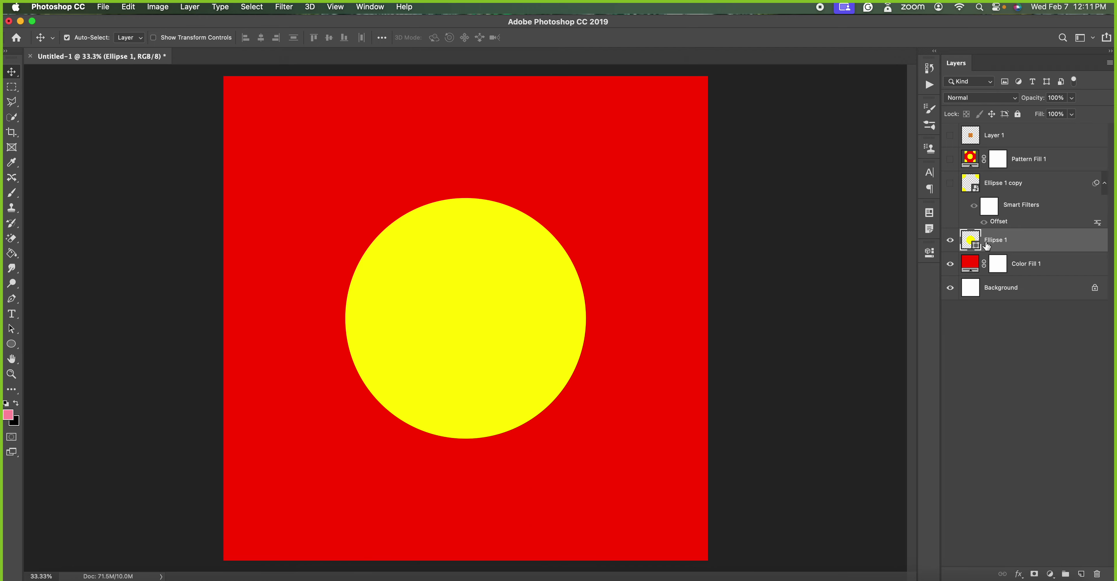
{"action": "left_click", "coordinate": [946, 189]}
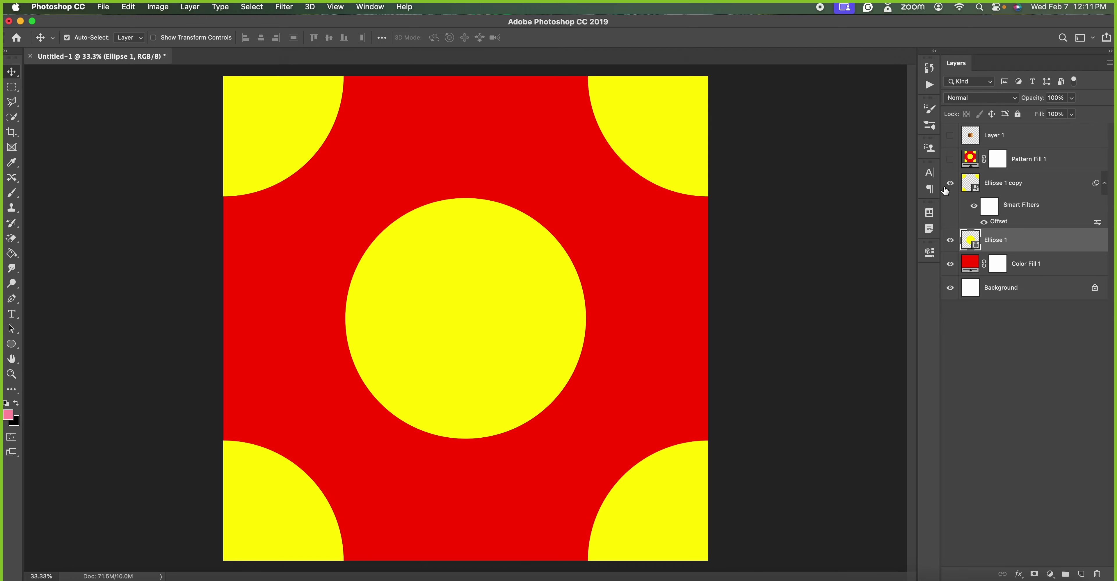
{"action": "left_click", "coordinate": [1006, 183]}
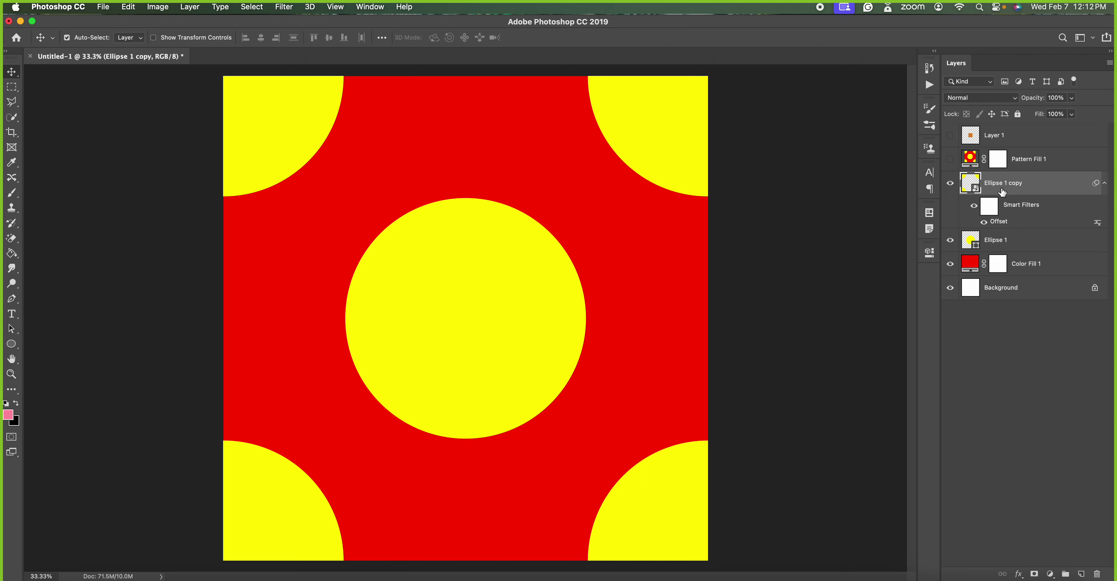
{"action": "left_click", "coordinate": [949, 159]}
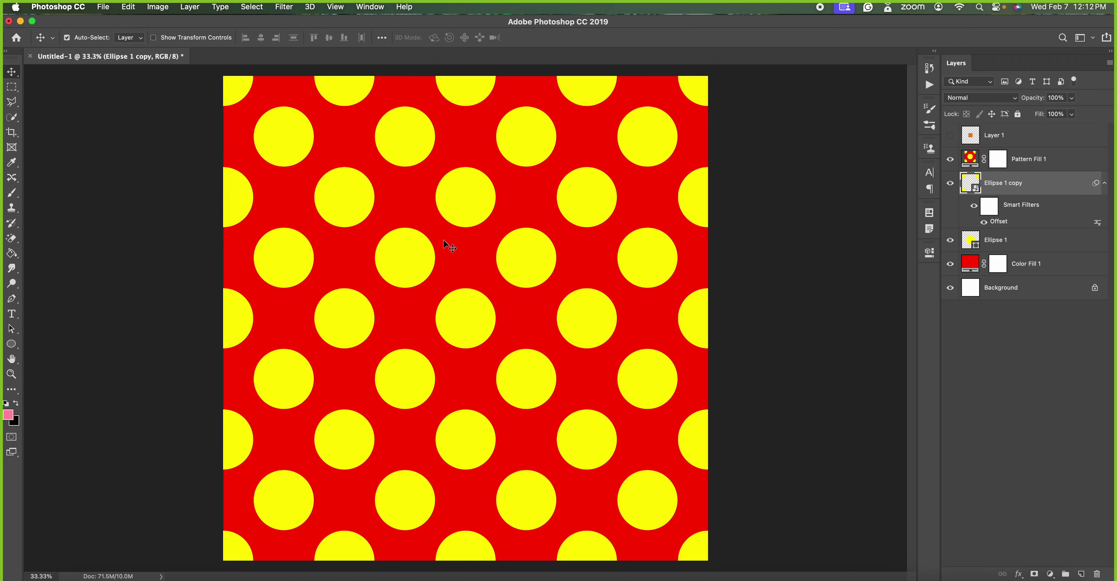
- Open the save dialog, set the format to PNG, then cancel without saving
{"action": "key", "text": "cmd+s"}
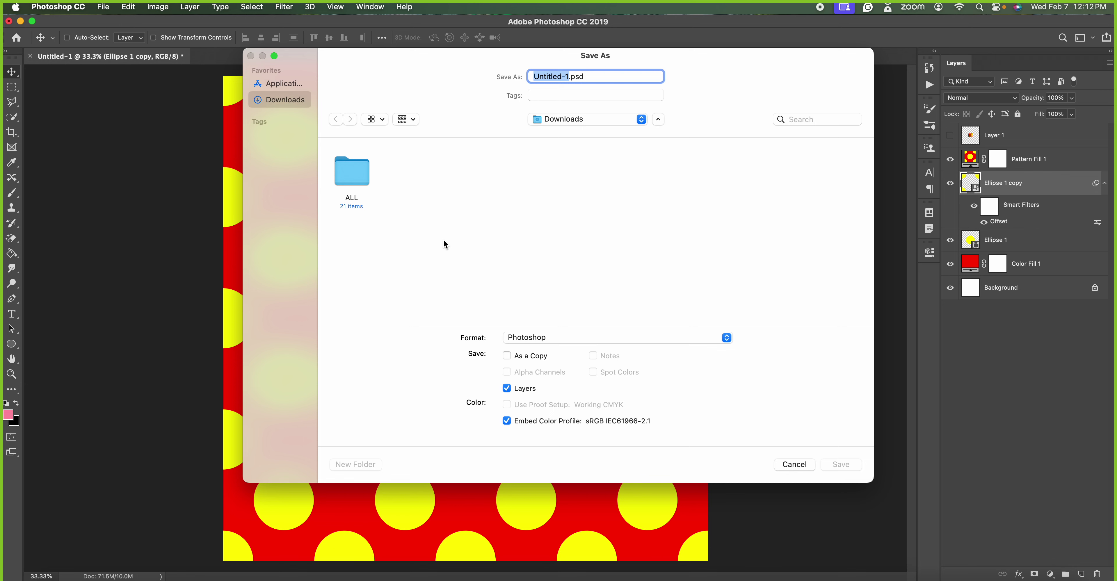
{"action": "left_click", "coordinate": [569, 337]}
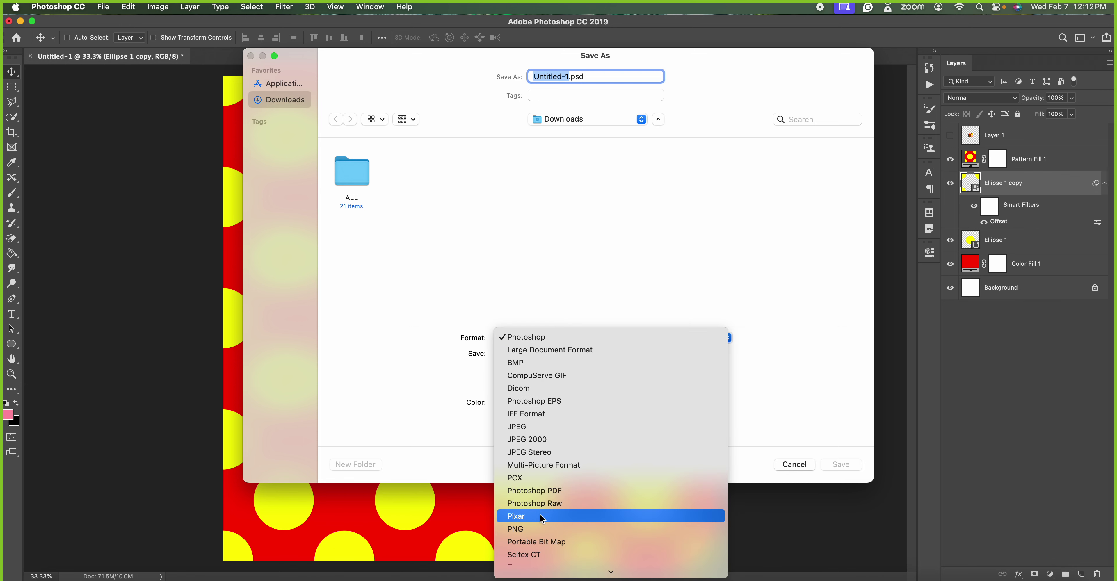
{"action": "left_click", "coordinate": [537, 528]}
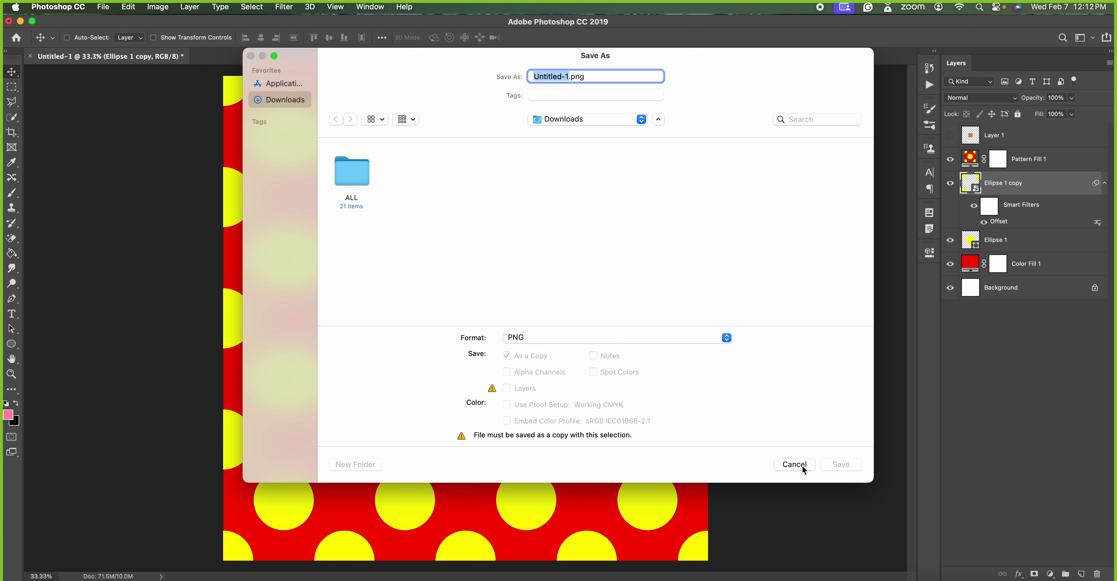
{"action": "left_click", "coordinate": [794, 465]}
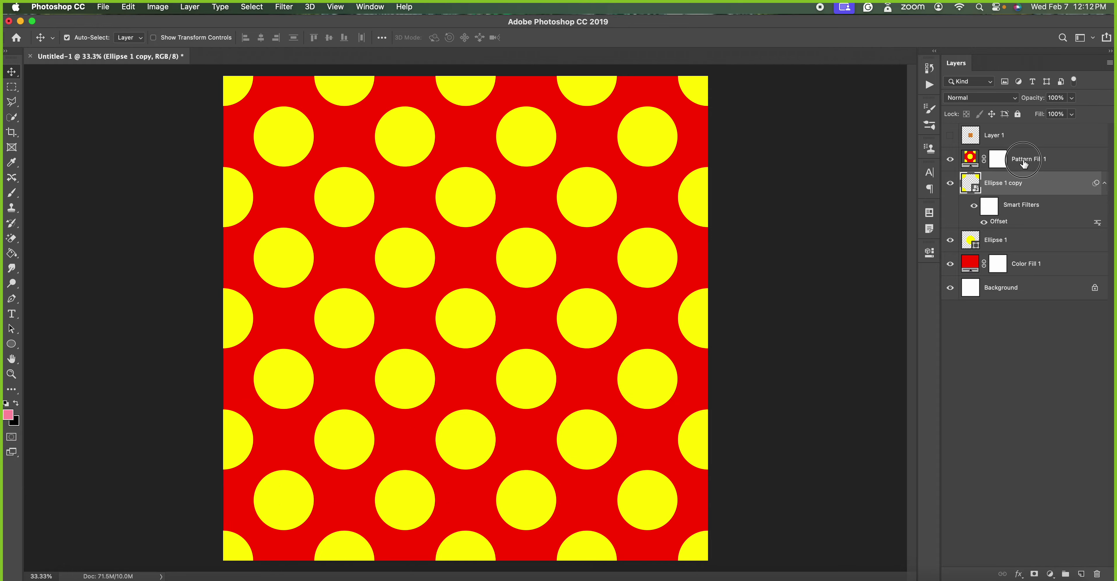
- Delete the Pattern Fill 1 and Ellipse 1 copy layers, then switch to the browser's polka pattern results
{"action": "left_click", "coordinate": [1022, 163]}
{"action": "key", "text": "Delete"}
{"action": "key", "text": "Delete"}
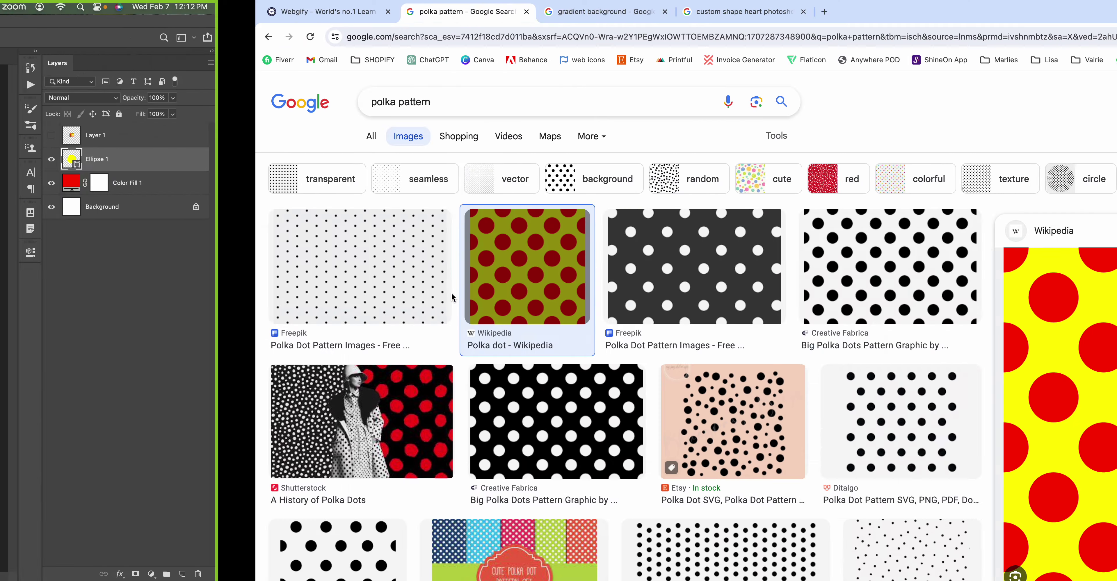
{"action": "key", "text": "ctrl+Right"}
- Copy the black-dot Creative Fabrica polka pattern image from Google Images and paste it into Photoshop
{"action": "left_click", "coordinate": [455, 289]}
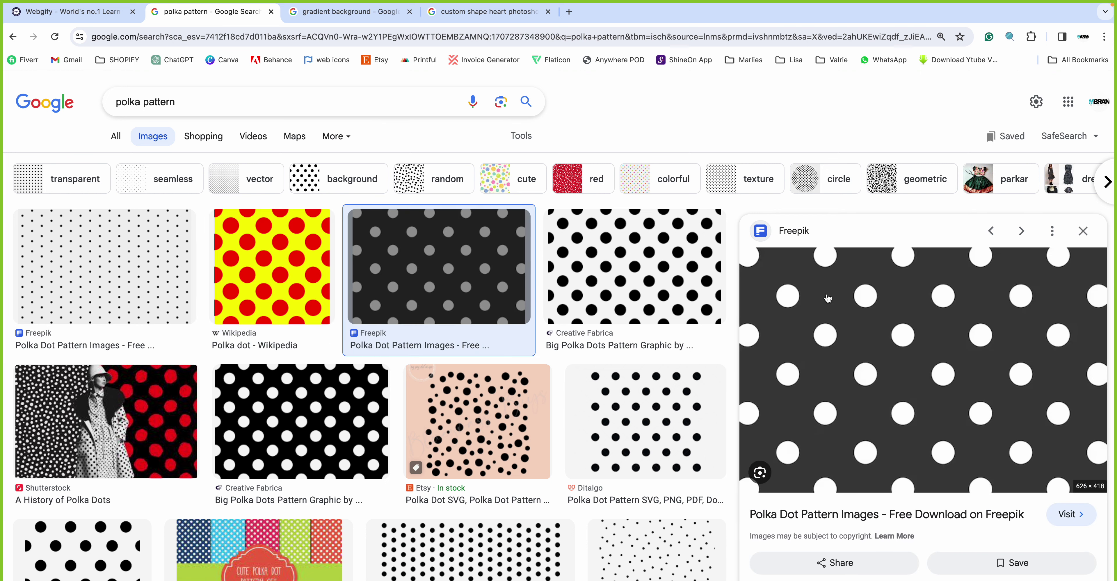
{"action": "key", "text": "Left"}
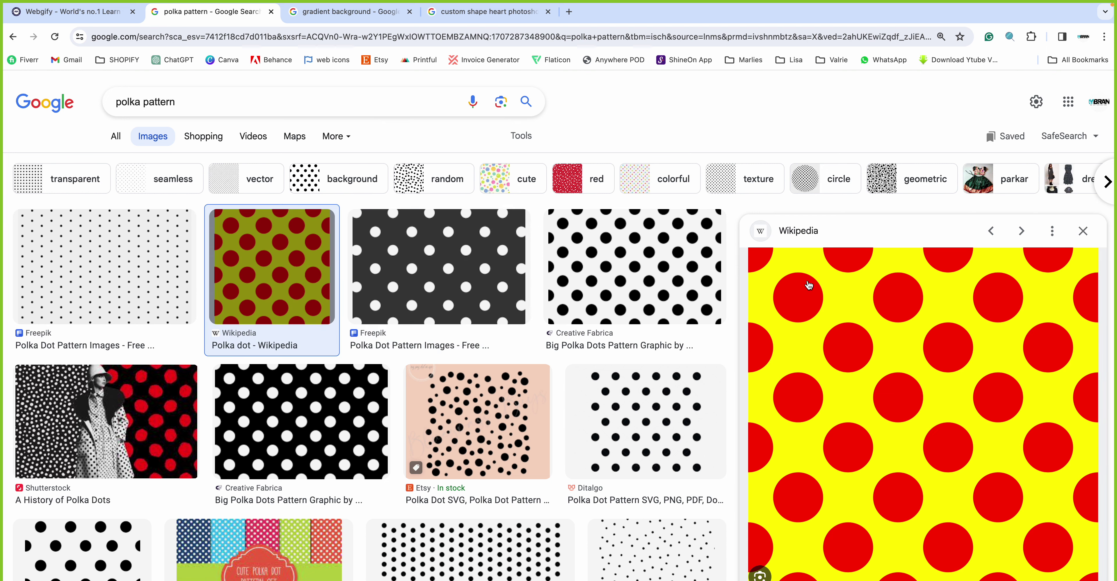
{"action": "left_click", "coordinate": [633, 247]}
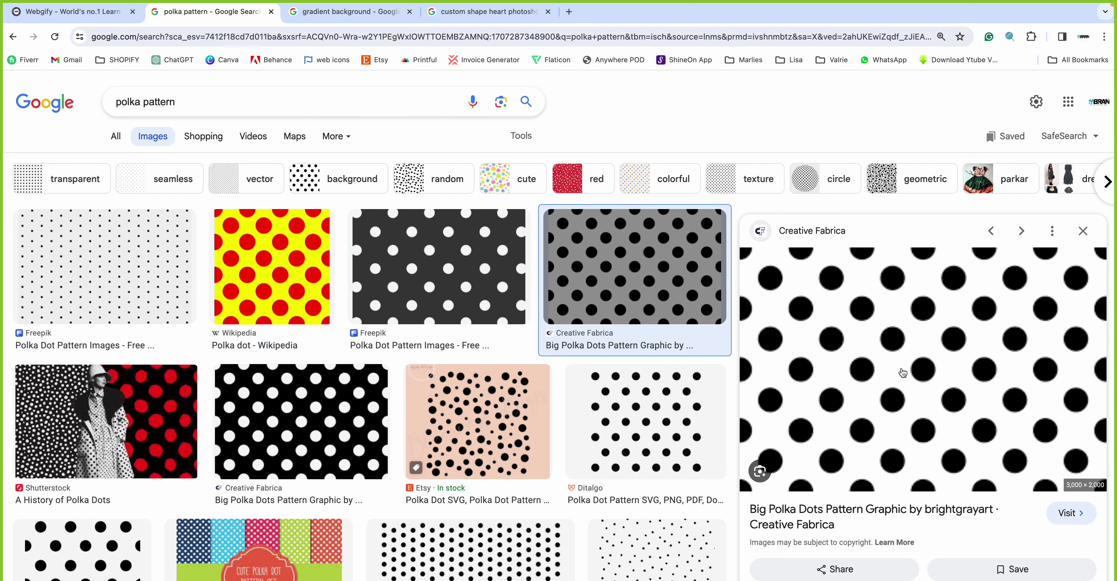
{"action": "right_click", "coordinate": [886, 364]}
{"action": "left_click", "coordinate": [923, 466]}
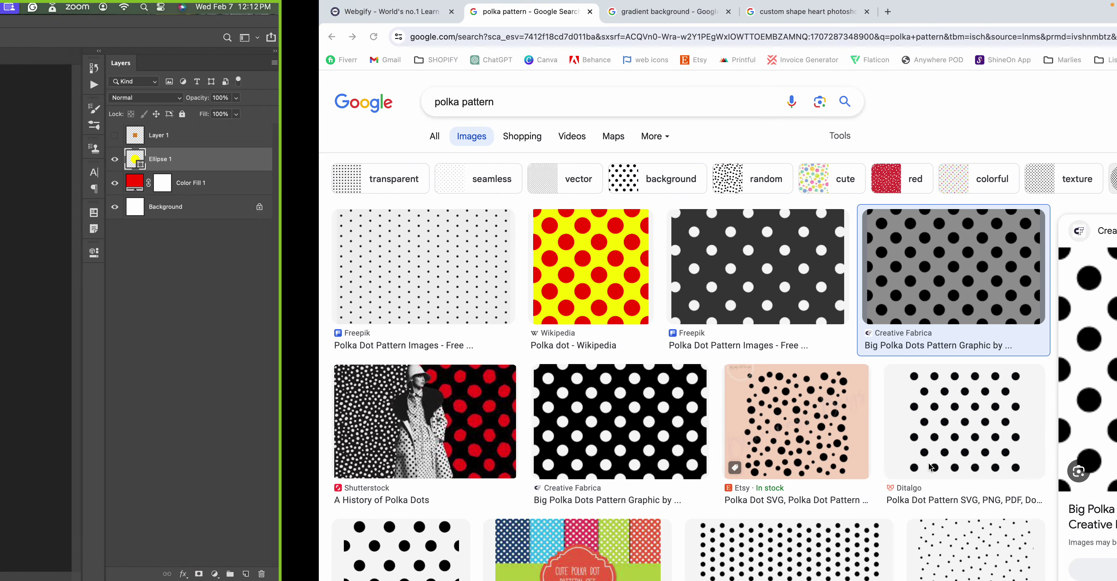
{"action": "key", "text": "super+v"}
- Scale the pasted polka-dot image up toward the upper right with Free Transform
{"action": "key", "text": "super+t"}
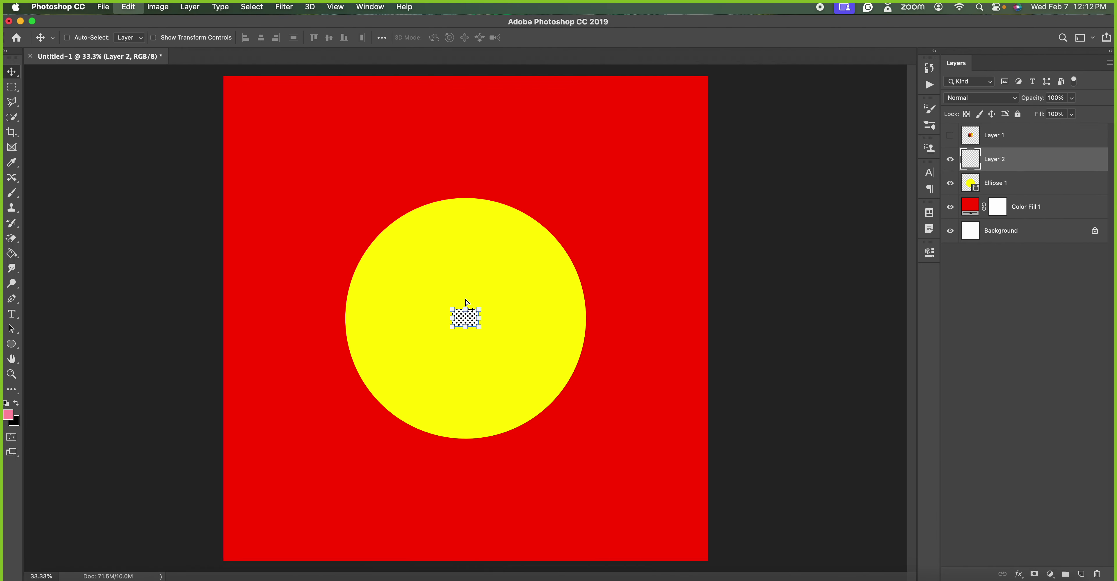
{"action": "left_click_drag", "start_coordinate": [483, 309], "coordinate": [668, 190]}
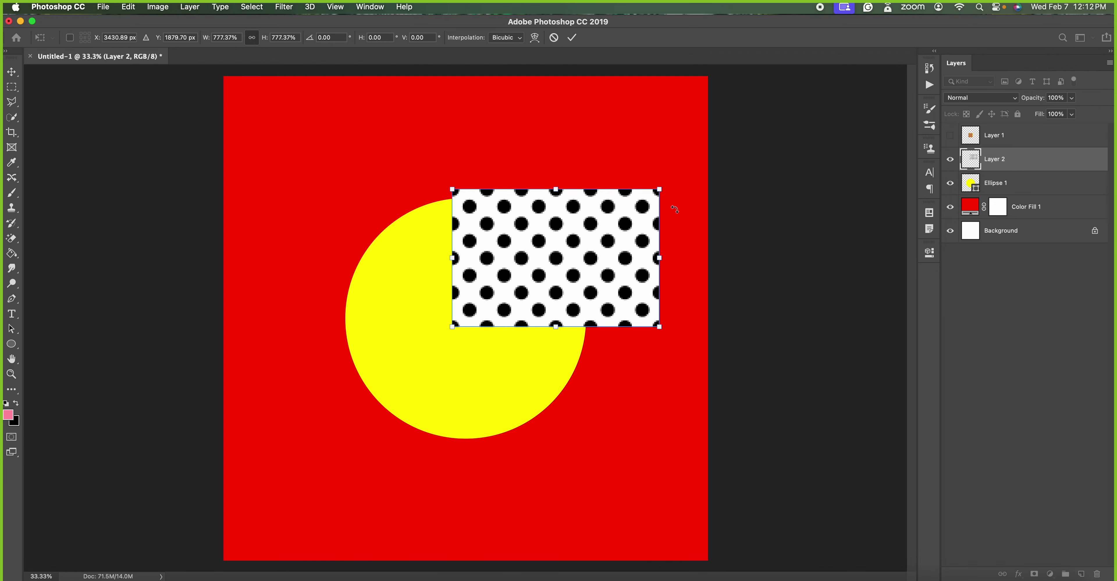
{"action": "key", "text": "Return"}
- Turn the Color Fill 1 background black by sampling a dot, then select the Ellipse 1 layer
{"action": "double_click", "coordinate": [970, 212]}
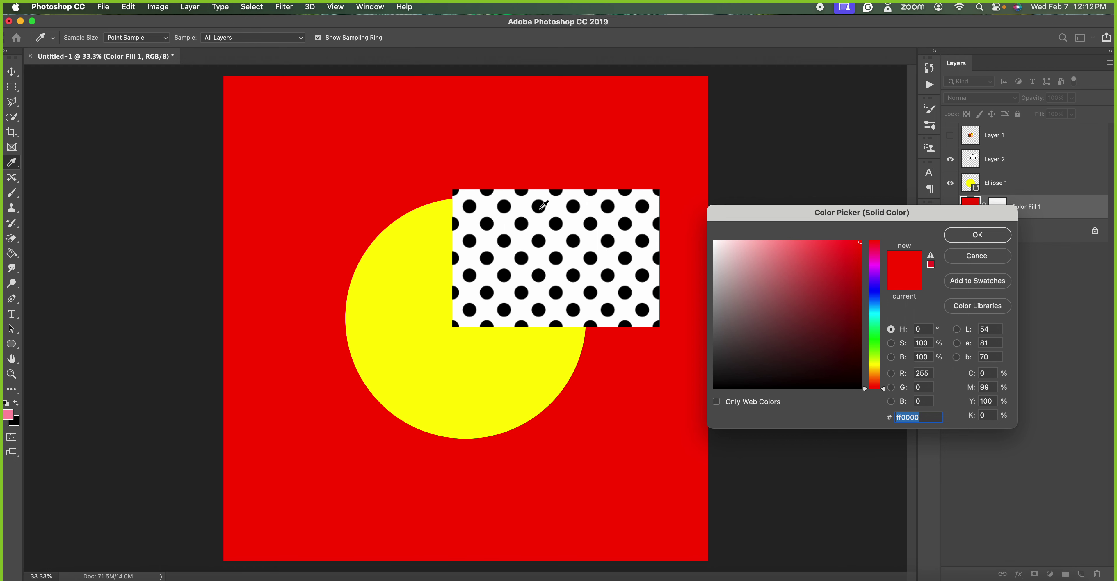
{"action": "left_click", "coordinate": [540, 208]}
{"action": "left_click", "coordinate": [960, 237]}
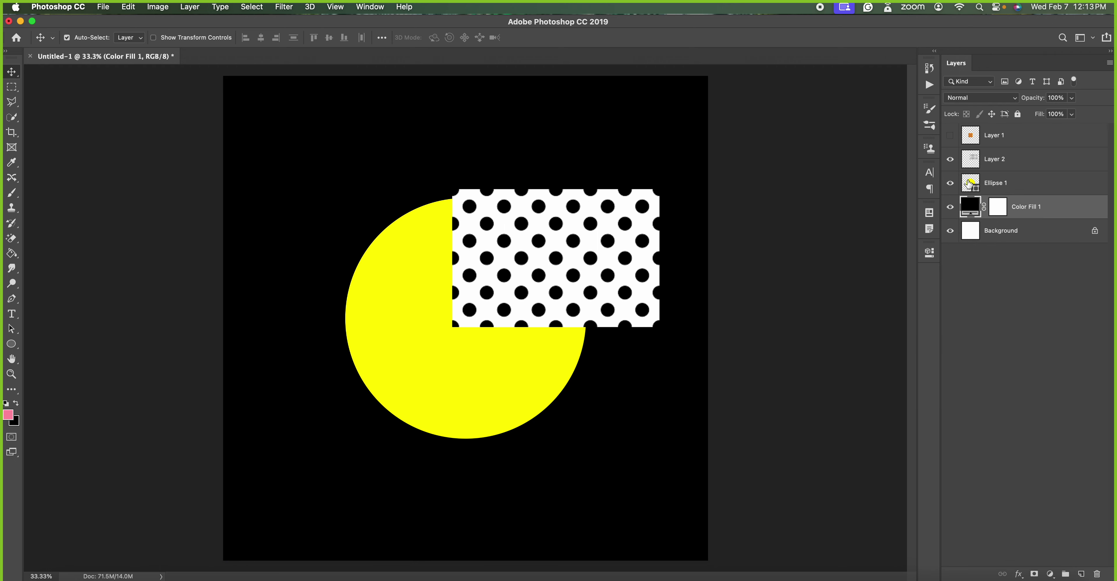
{"action": "left_click", "coordinate": [1025, 185]}
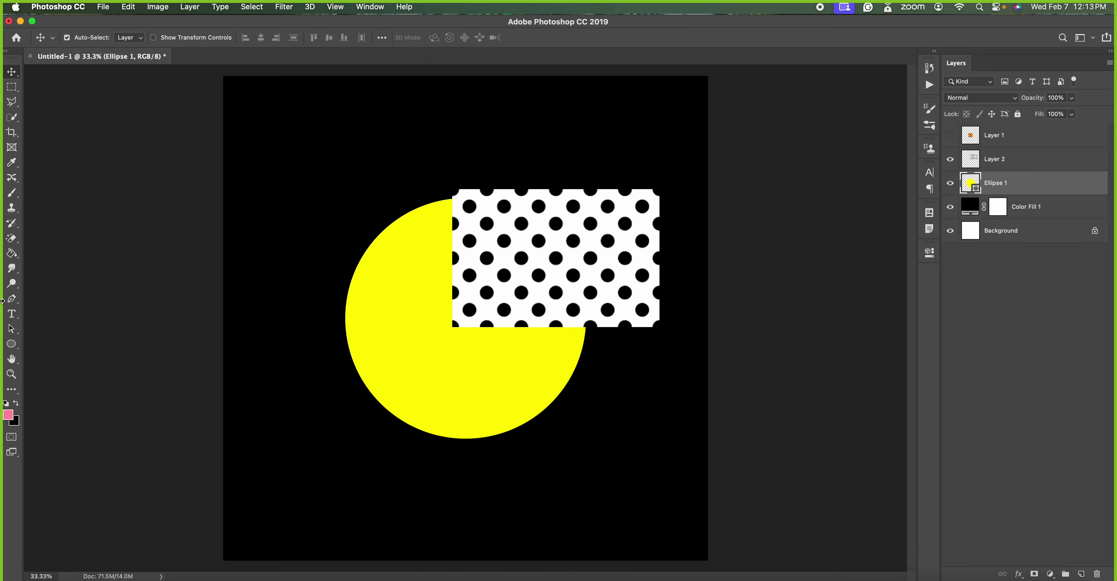
- Fill the ellipse with white sampled from the pattern and hide the polka-dot Layer 2
{"action": "left_click_drag", "start_coordinate": [11, 343], "coordinate": [46, 366]}
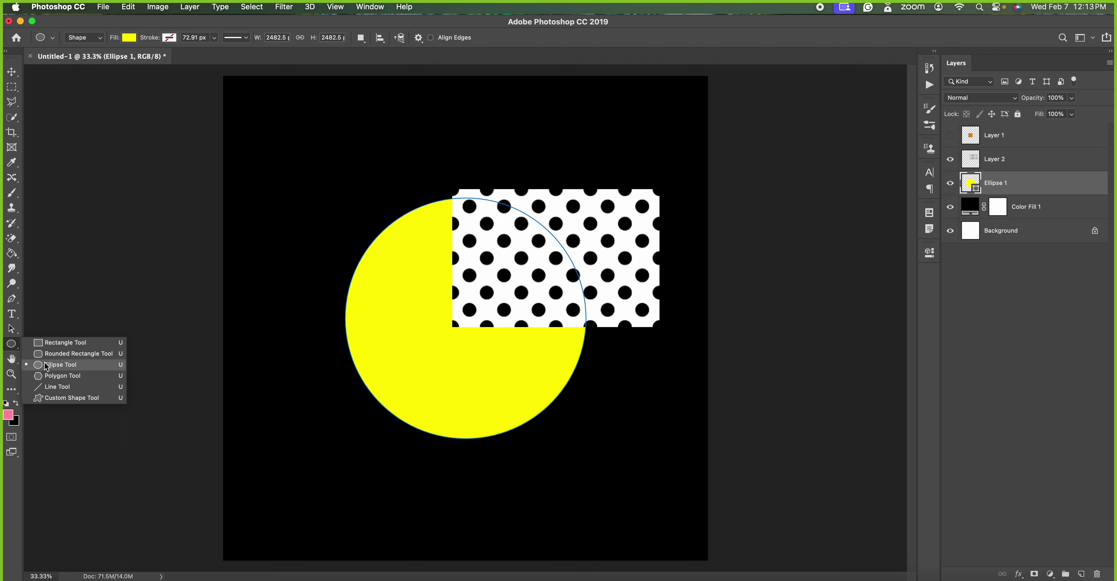
{"action": "left_click", "coordinate": [45, 363]}
{"action": "left_click", "coordinate": [132, 39]}
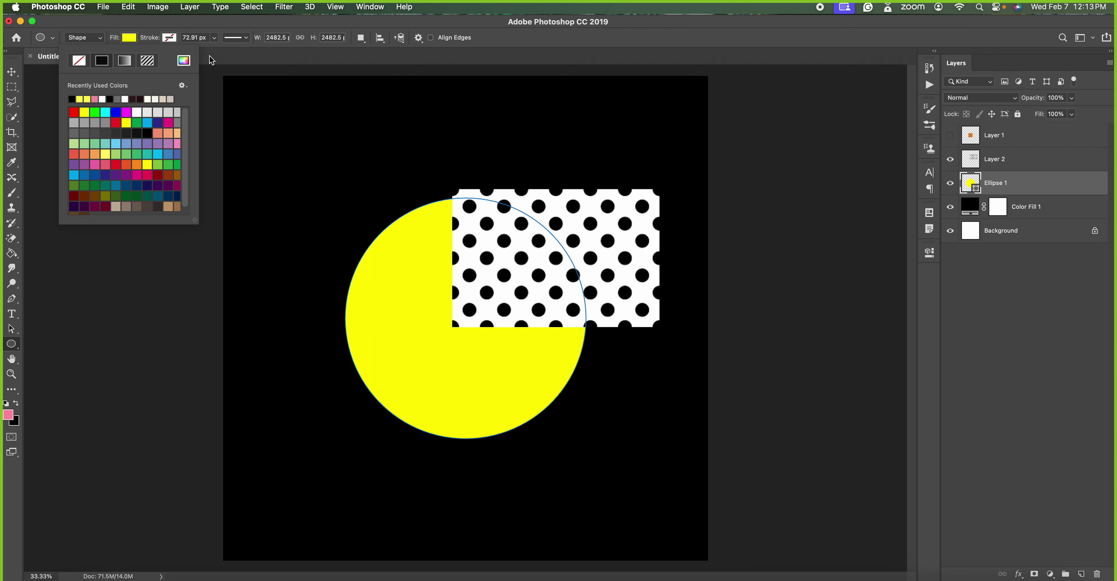
{"action": "left_click", "coordinate": [184, 60]}
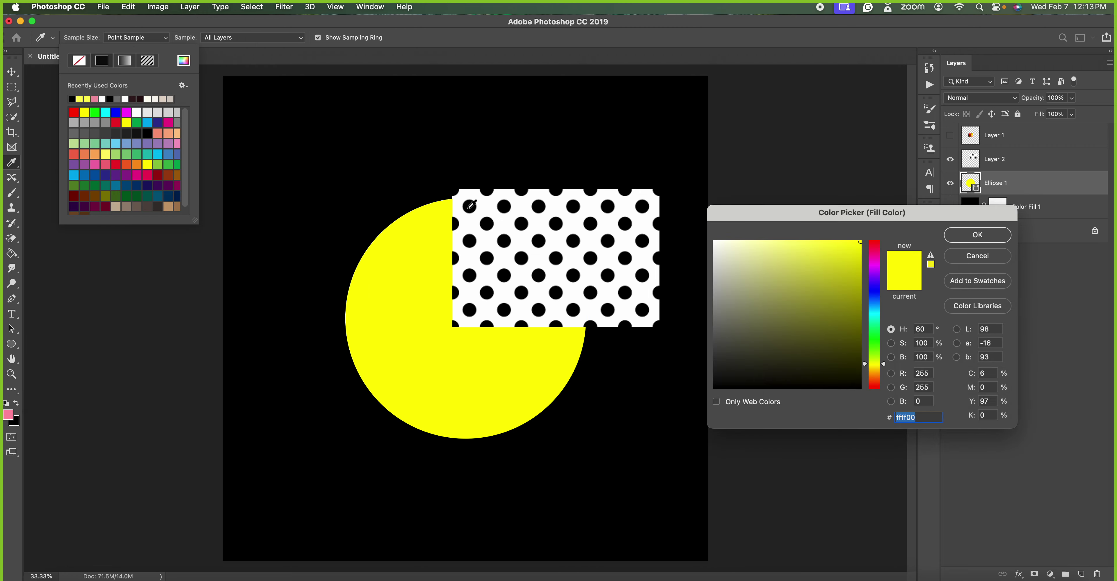
{"action": "left_click", "coordinate": [459, 217]}
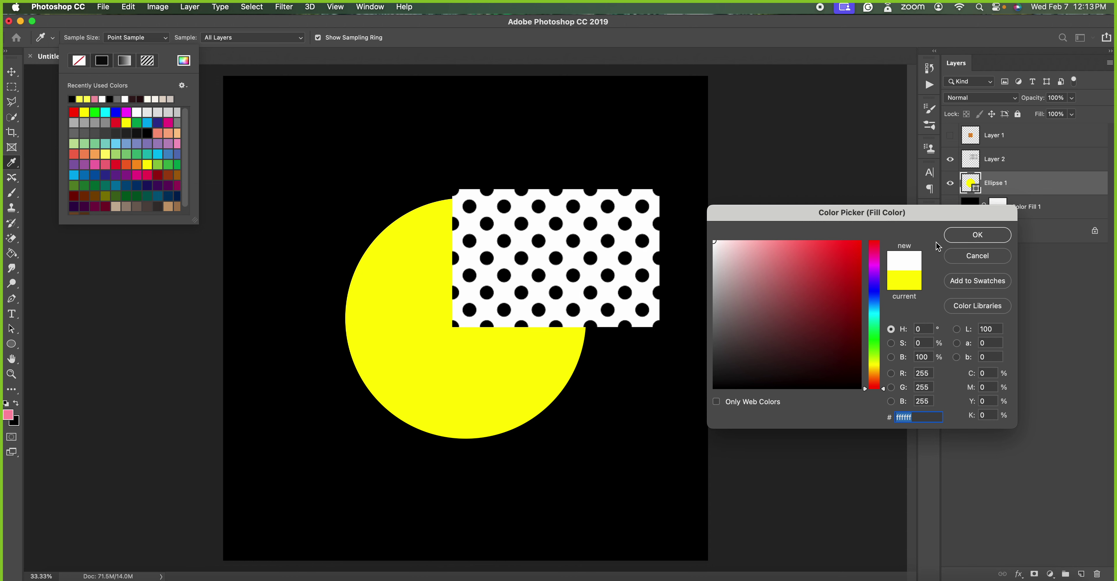
{"action": "left_click", "coordinate": [968, 240]}
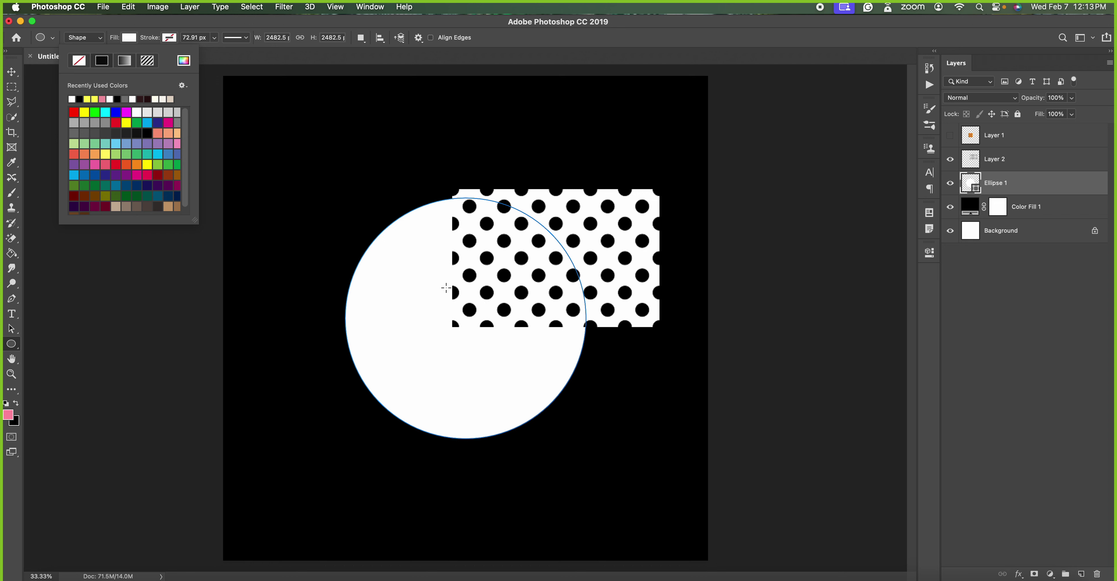
{"action": "left_click", "coordinate": [170, 38]}
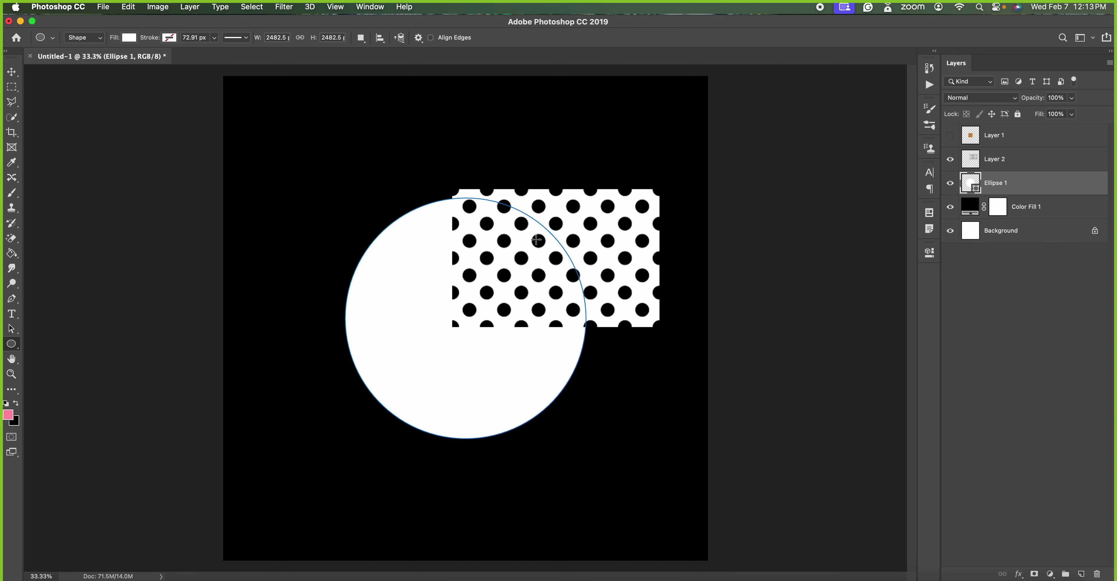
{"action": "left_click", "coordinate": [949, 159]}
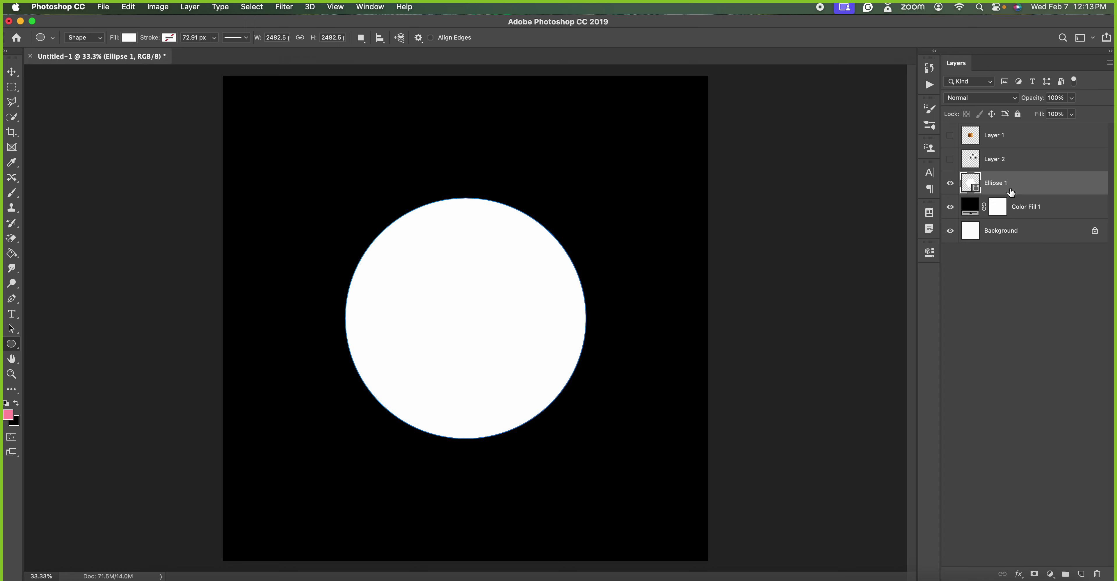
- Scale the circle proportionally to 72% and show the dot-pattern layer again
{"action": "key", "text": "ctrl+t"}
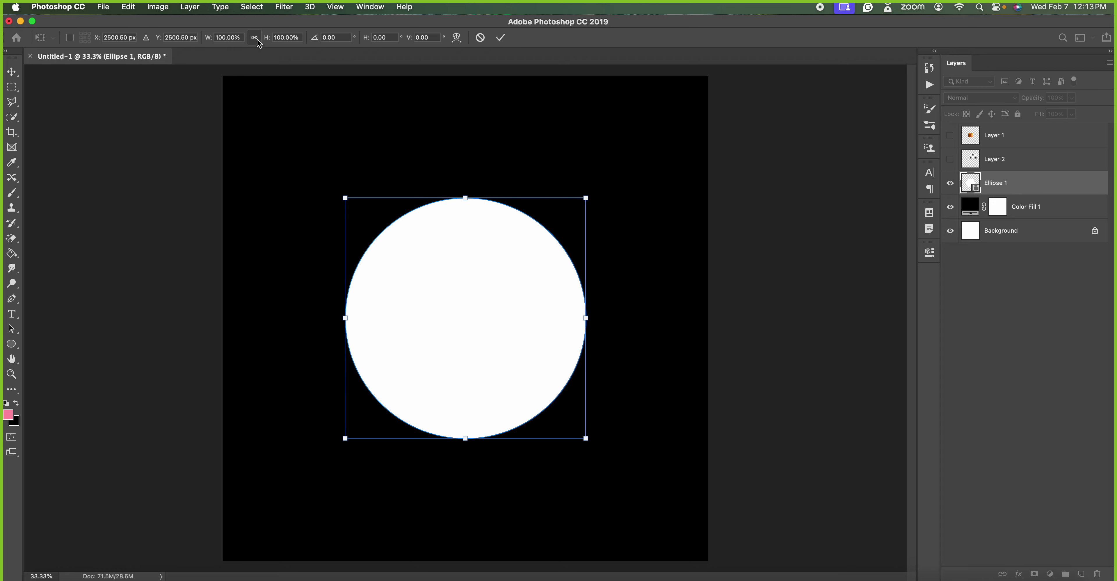
{"action": "left_click", "coordinate": [254, 38]}
{"action": "left_click_drag", "start_coordinate": [211, 42], "coordinate": [193, 45]}
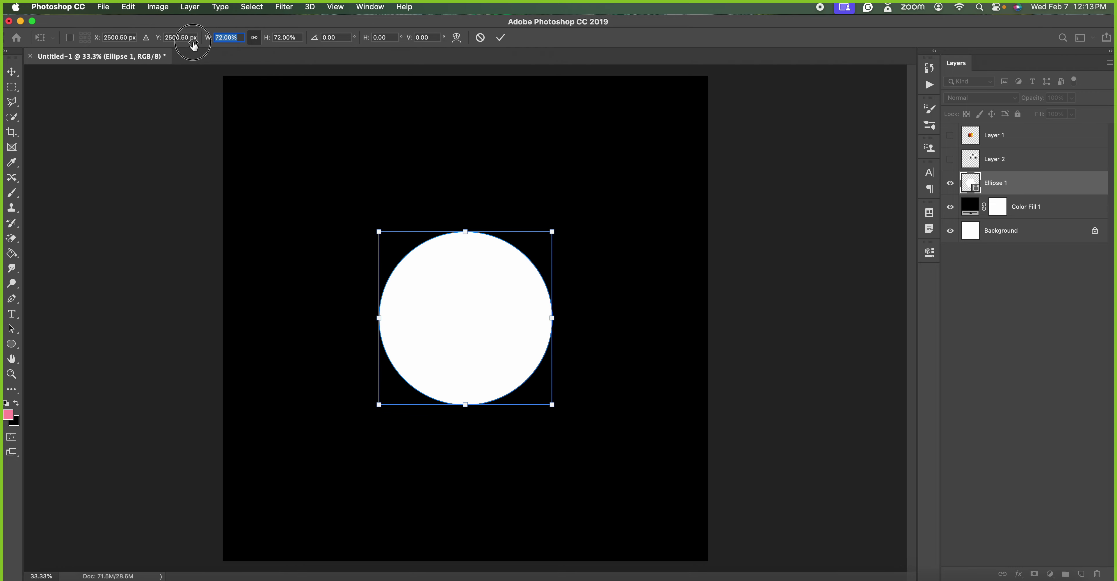
{"action": "left_click", "coordinate": [500, 38]}
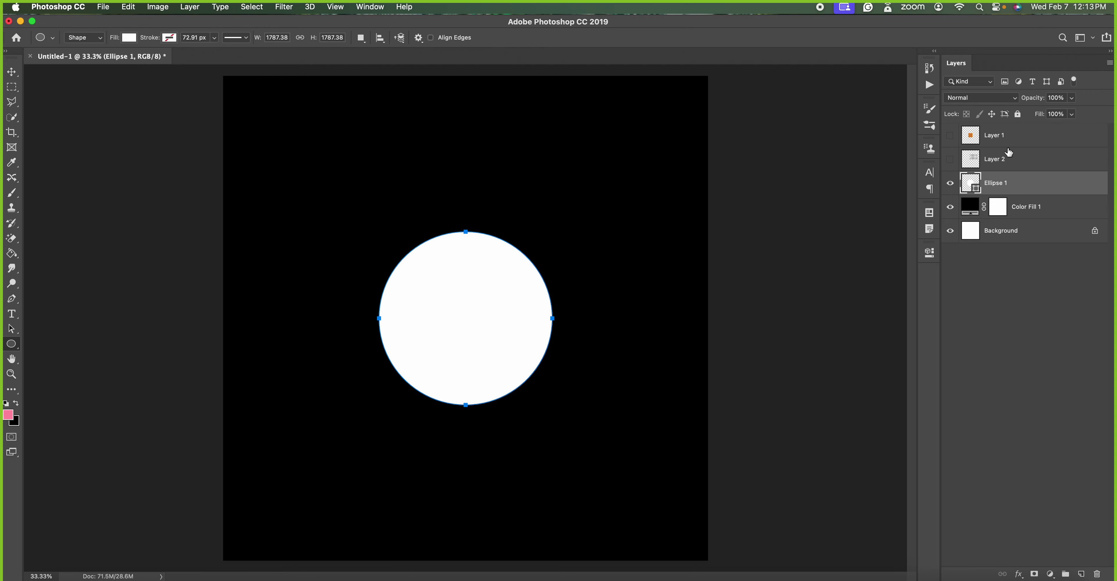
{"action": "left_click", "coordinate": [950, 160]}
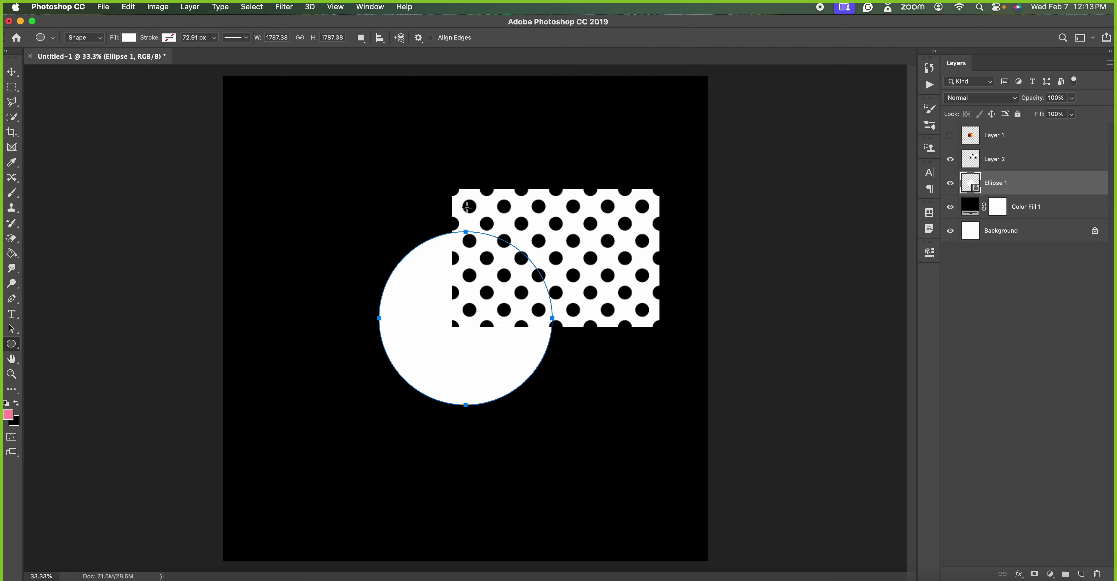
- Select a square around one dot, zoom in to inspect it, then deselect and fit to screen
{"action": "left_click", "coordinate": [12, 87]}
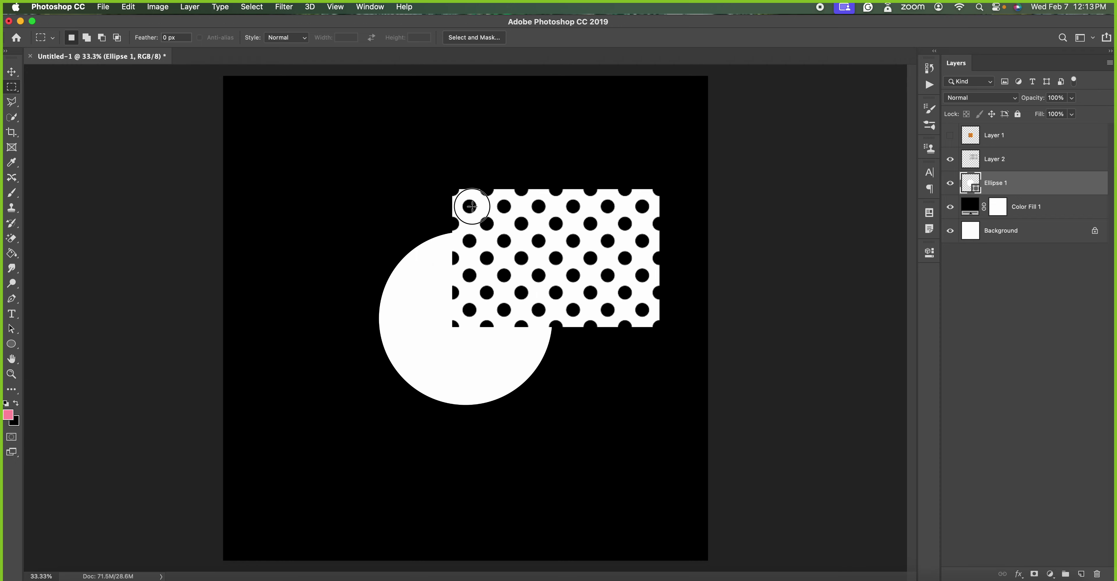
{"action": "left_click_drag", "start_coordinate": [469, 206], "coordinate": [502, 242]}
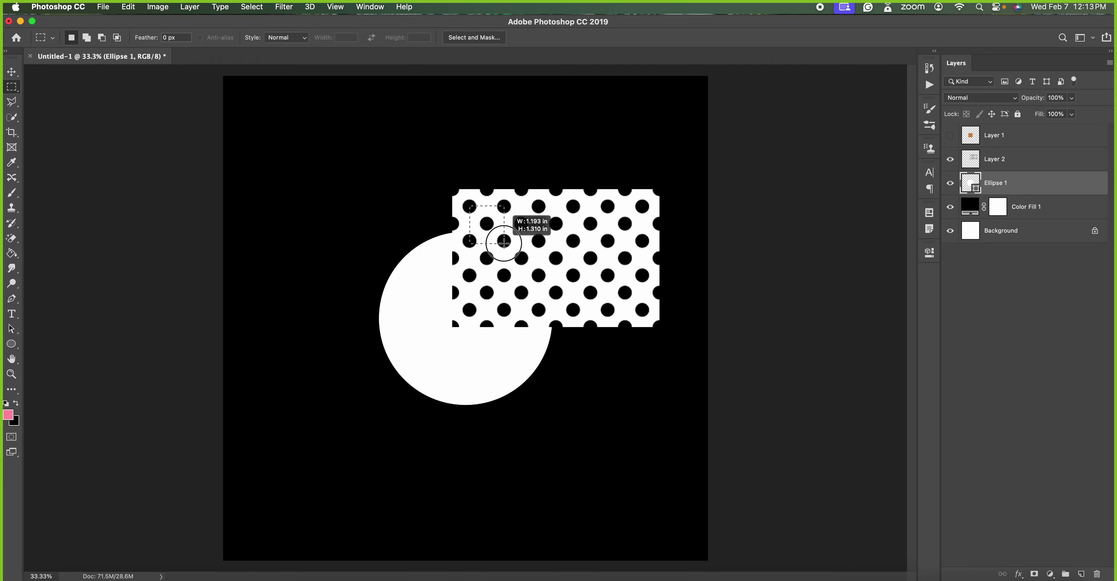
{"action": "key", "text": "super+plus"}
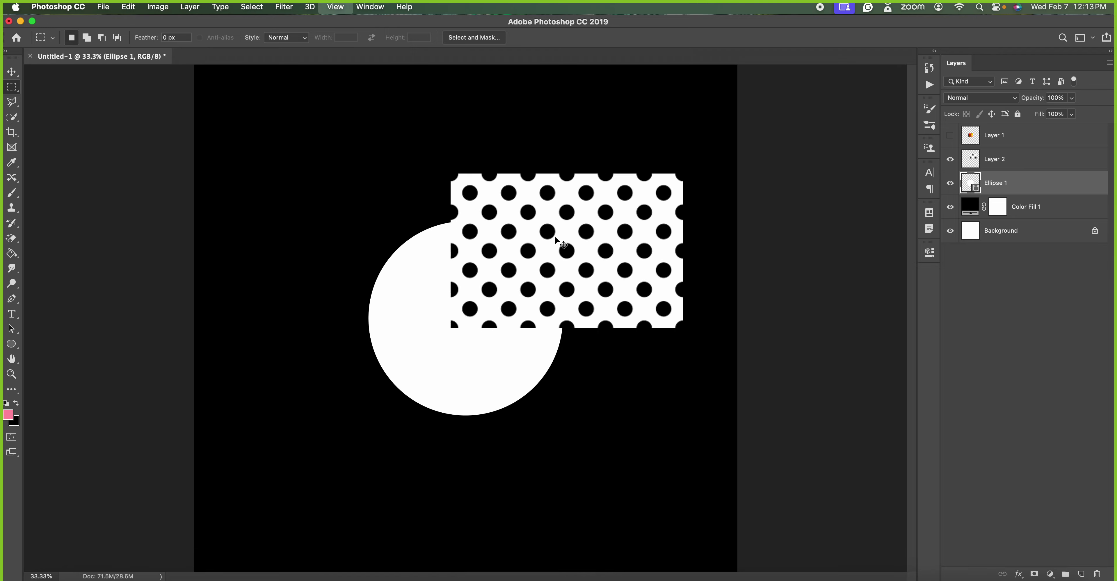
{"action": "key", "text": "super+plus"}
{"action": "scroll", "coordinate": [555, 236], "scroll_direction": "up", "scroll_amount": 5}
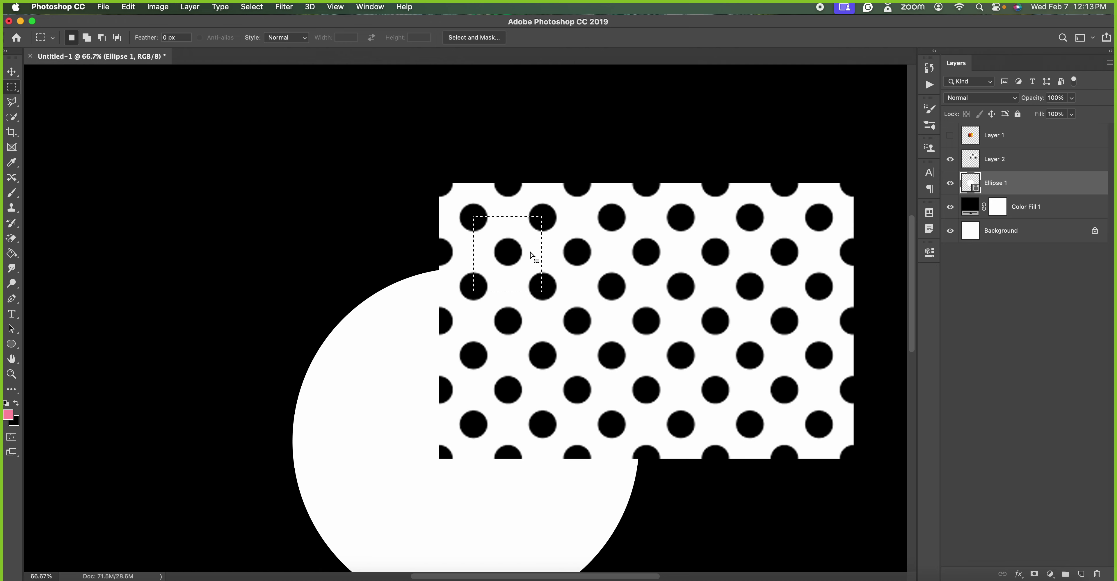
{"action": "key", "text": "ctrl+d"}
{"action": "key", "text": "ctrl+0"}
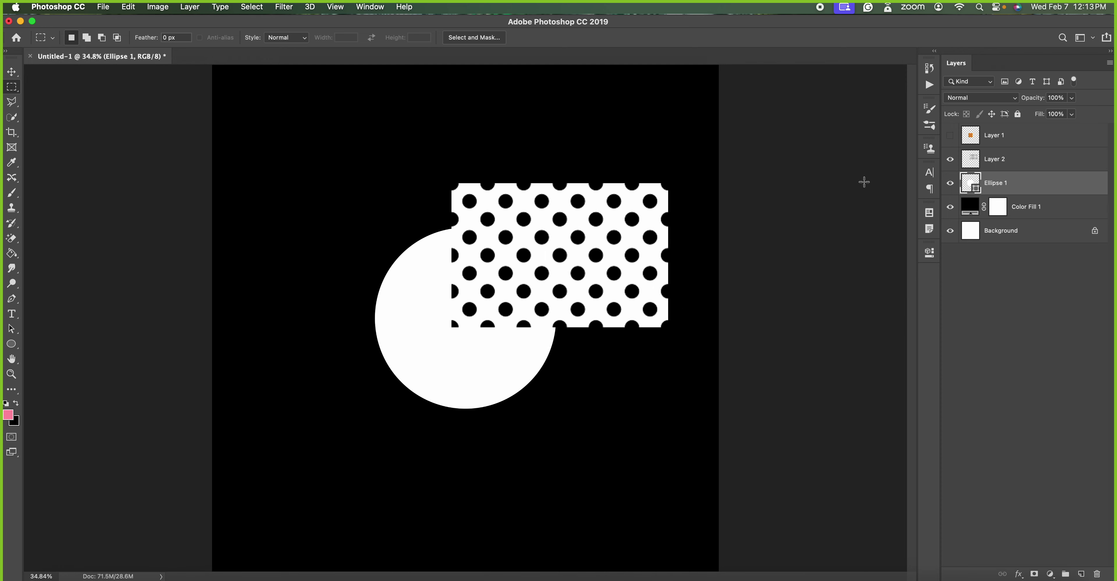
- Hide the dot-pattern layer and align the circle to the whole canvas with the Move tool
{"action": "left_click", "coordinate": [949, 159]}
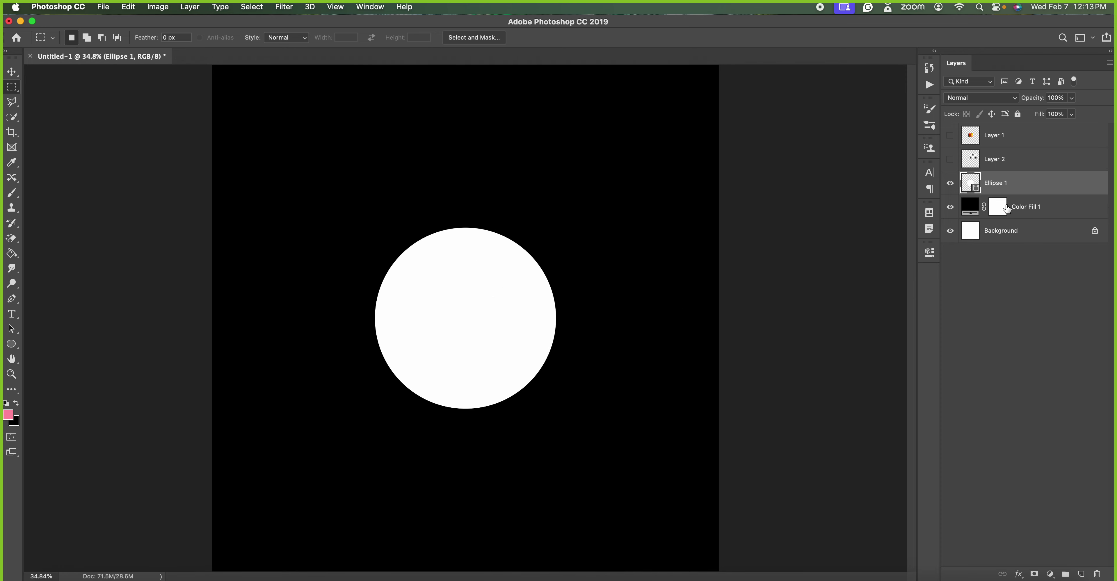
{"action": "left_click", "coordinate": [950, 184]}
{"action": "key", "text": "super+a"}
{"action": "left_click", "coordinate": [11, 72]}
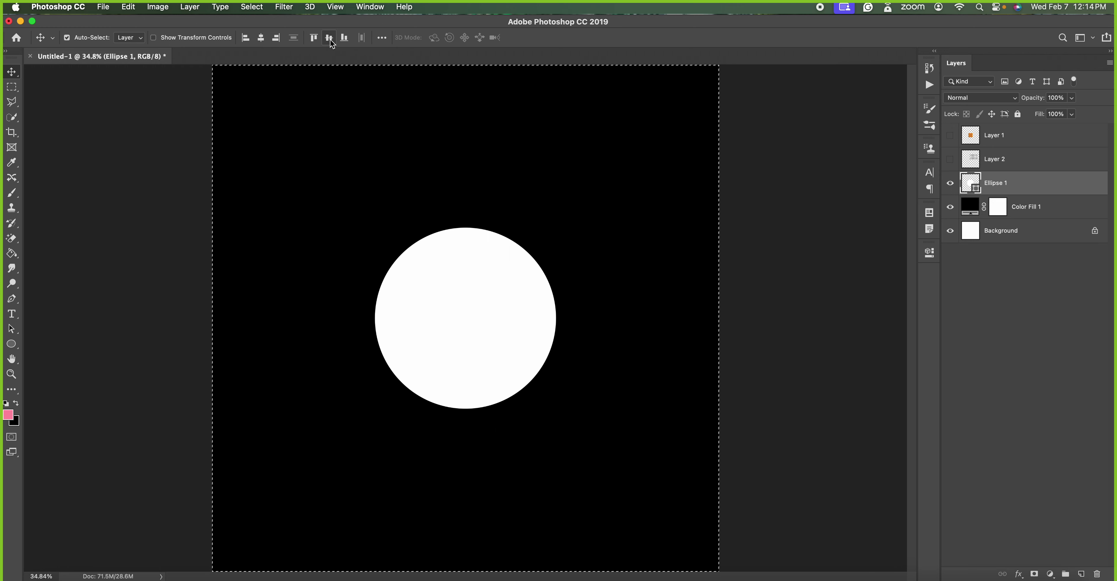
{"action": "key", "text": "super"}
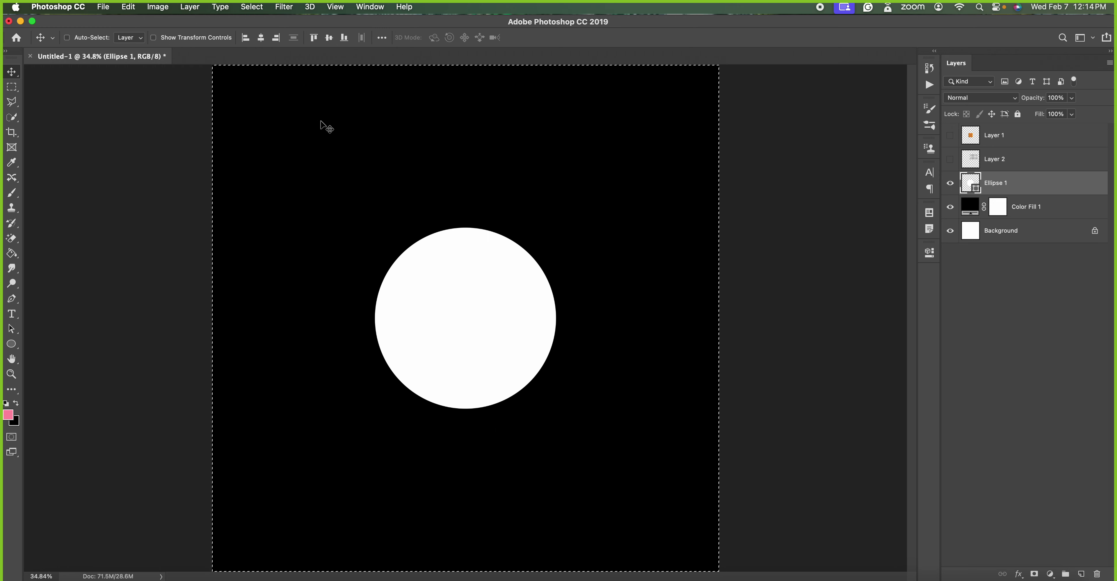
{"action": "key", "text": "super+d"}
- Confirm the circle sits at 2500 px in Free Transform and duplicate it as Ellipse 1 copy
{"action": "key", "text": "super+t"}
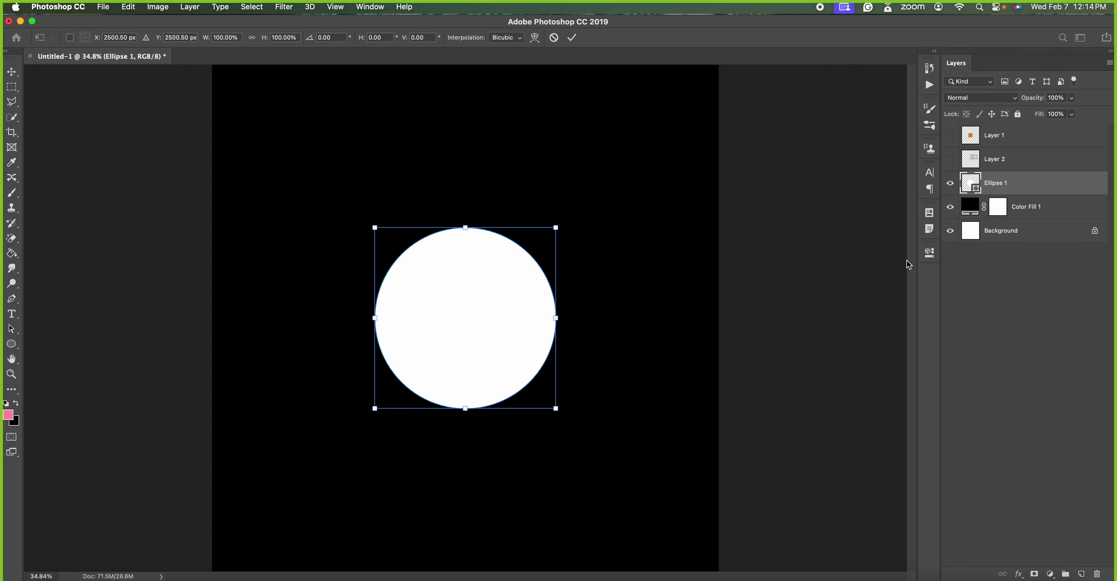
{"action": "left_click", "coordinate": [572, 37]}
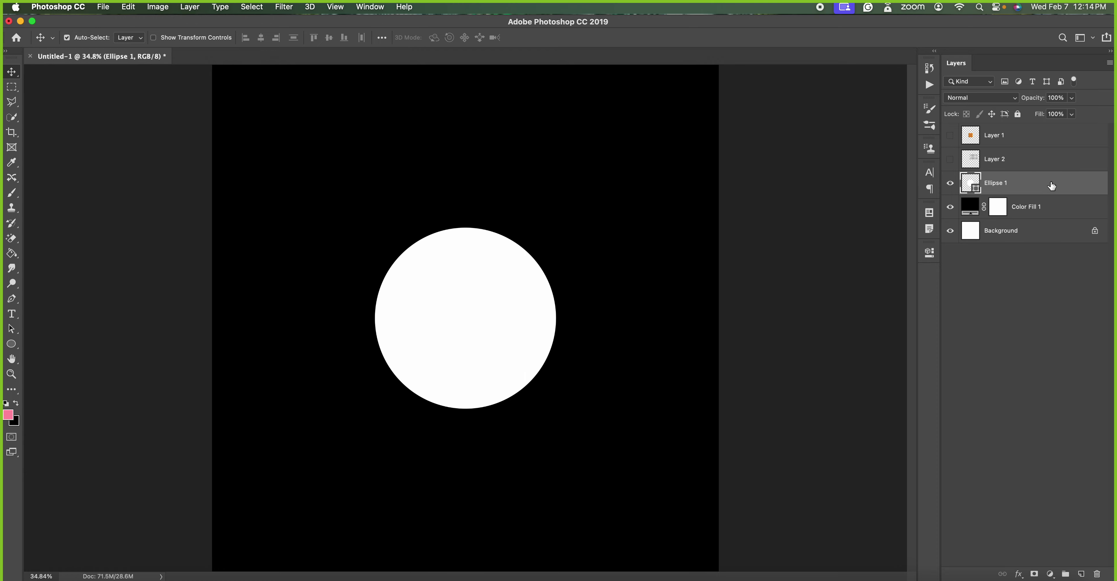
{"action": "key", "text": "super+a"}
{"action": "key", "text": "super+d"}
{"action": "key", "text": "super+j"}
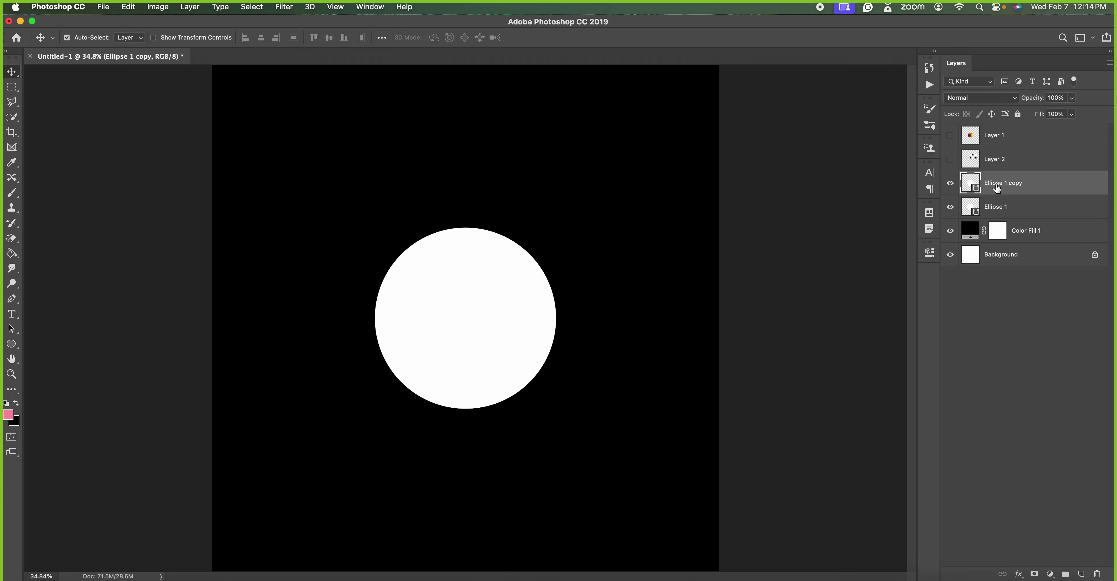
- Apply the Offset filter to the circle copy, converting it to a smart object
{"action": "left_click", "coordinate": [282, 11]}
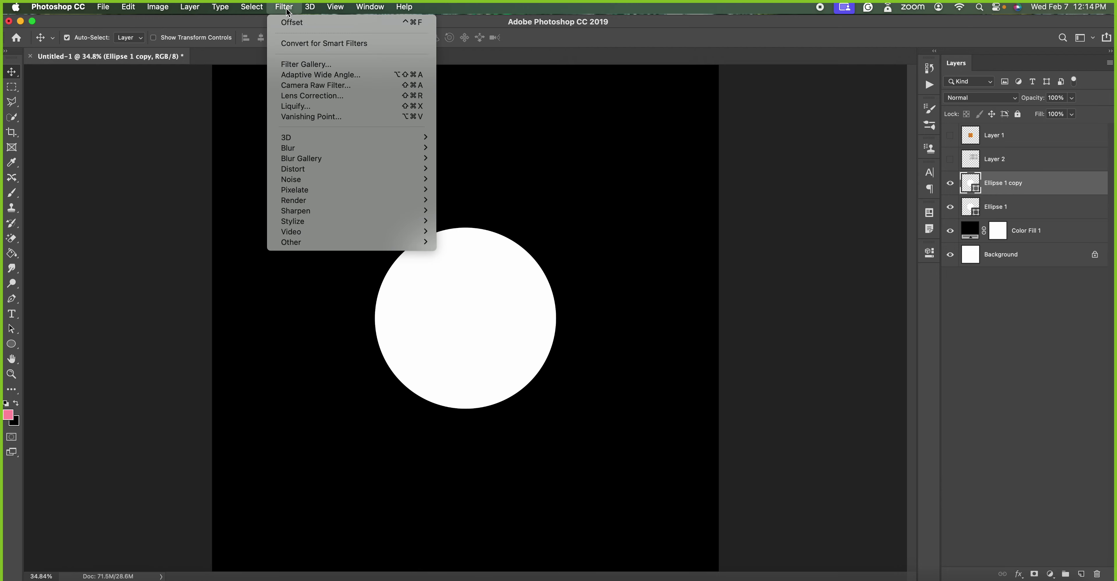
{"action": "mouse_move", "coordinate": [349, 242]}
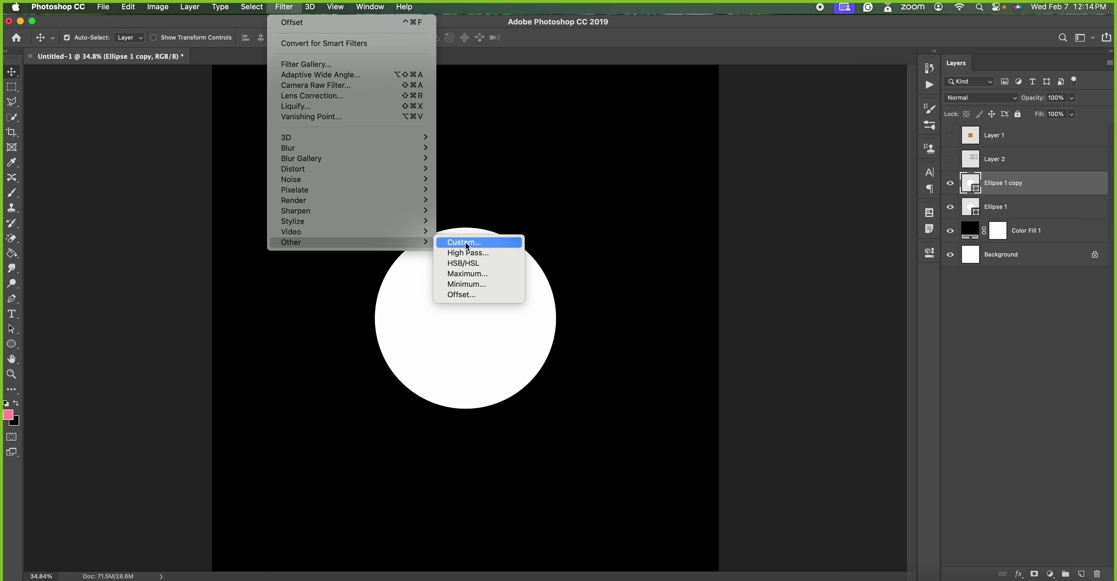
{"action": "left_click", "coordinate": [470, 293]}
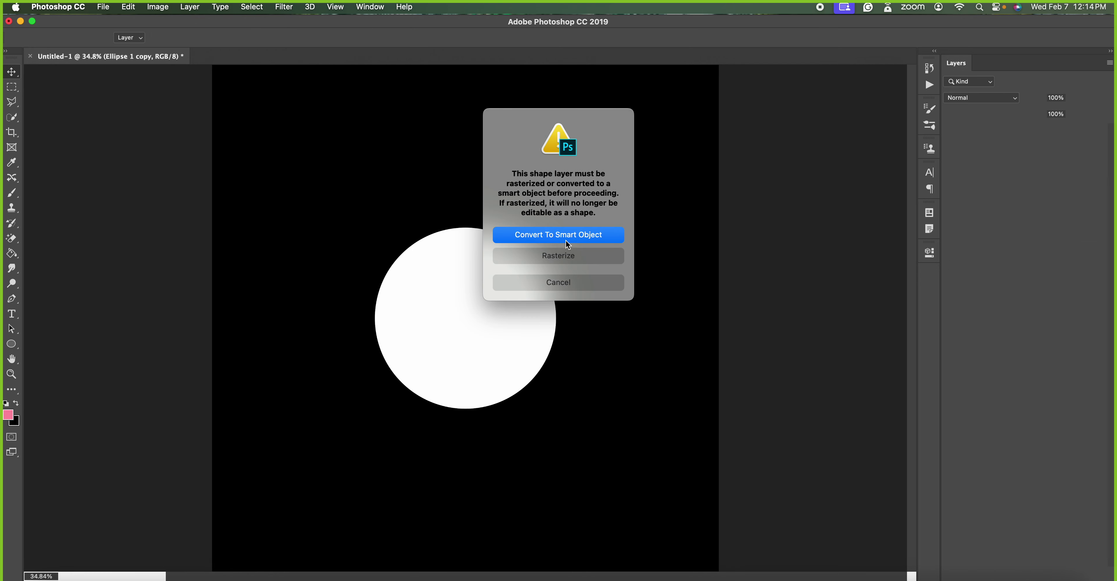
{"action": "left_click", "coordinate": [581, 237]}
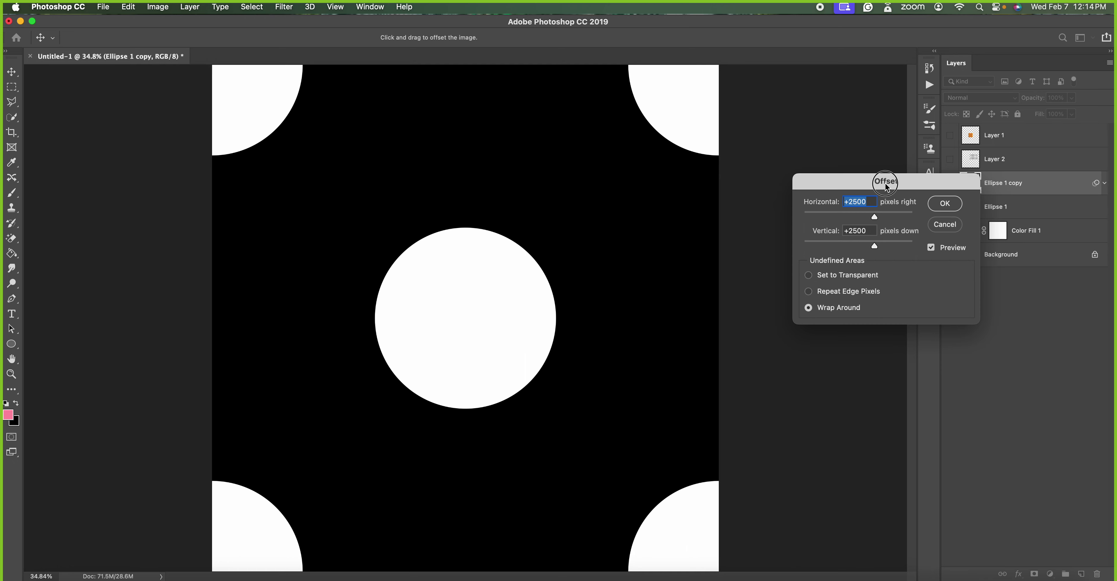
{"action": "left_click_drag", "start_coordinate": [882, 180], "coordinate": [748, 258]}
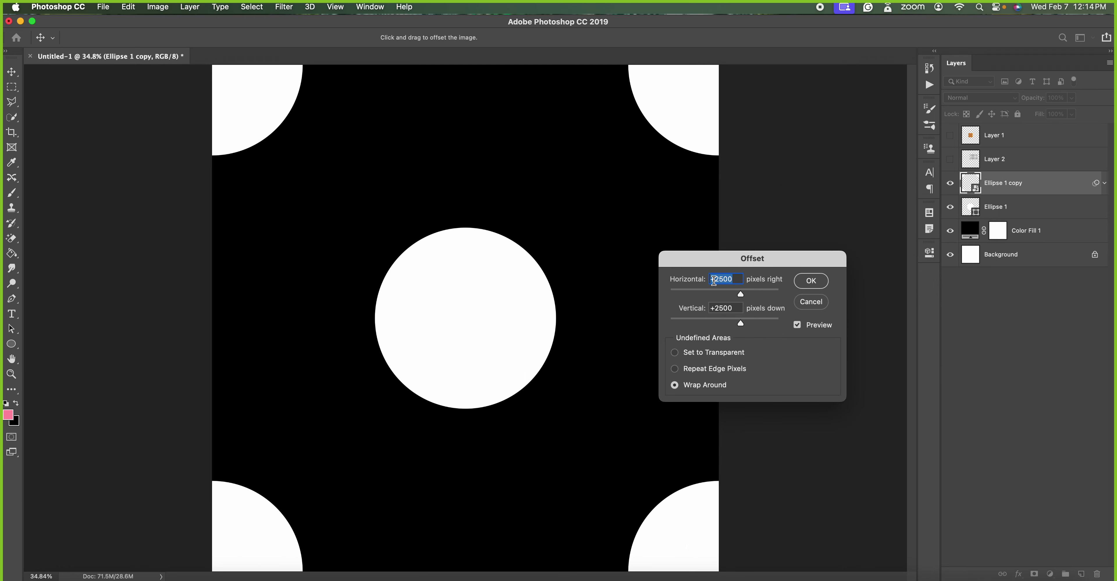
{"action": "left_click_drag", "start_coordinate": [713, 308], "coordinate": [745, 308]}
{"action": "left_click", "coordinate": [158, 7]}
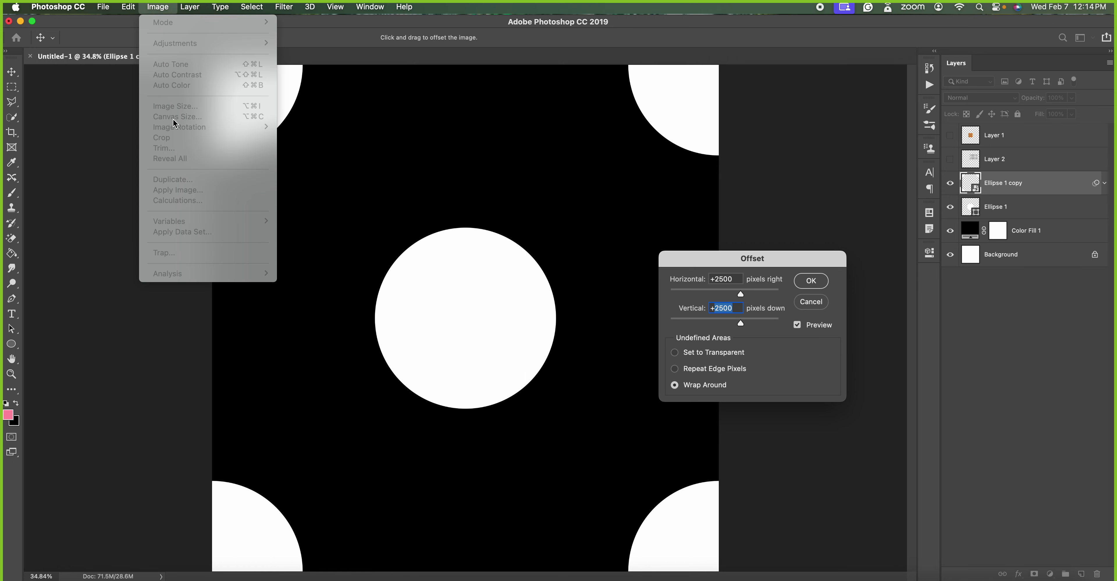
{"action": "left_click", "coordinate": [801, 263]}
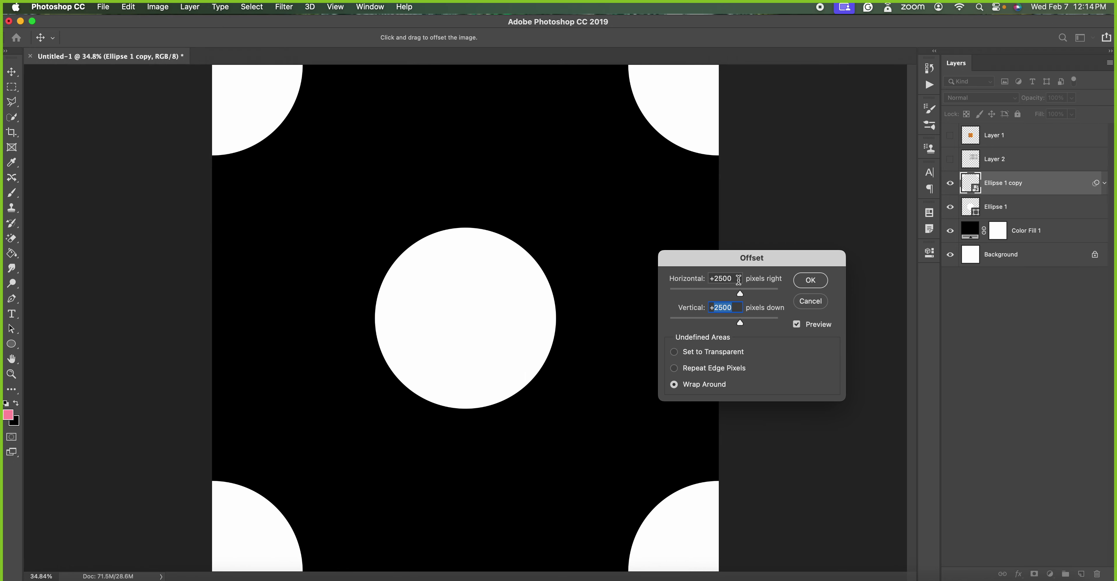
- Try trial offset values such as 2000 and 2500 in the Offset dialog
{"action": "left_click_drag", "start_coordinate": [735, 279], "coordinate": [704, 275]}
{"action": "left_click_drag", "start_coordinate": [736, 308], "coordinate": [713, 308]}
{"action": "left_click_drag", "start_coordinate": [733, 277], "coordinate": [687, 282]}
{"action": "type", "text": "2000"}
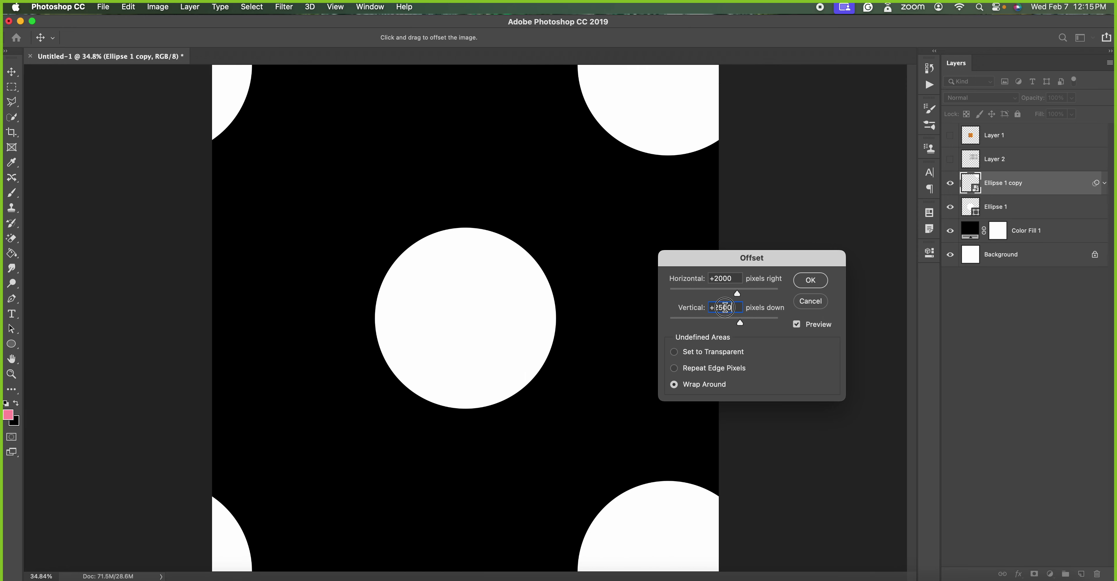
{"action": "left_click_drag", "start_coordinate": [739, 308], "coordinate": [689, 308]}
{"action": "type", "text": "2000"}
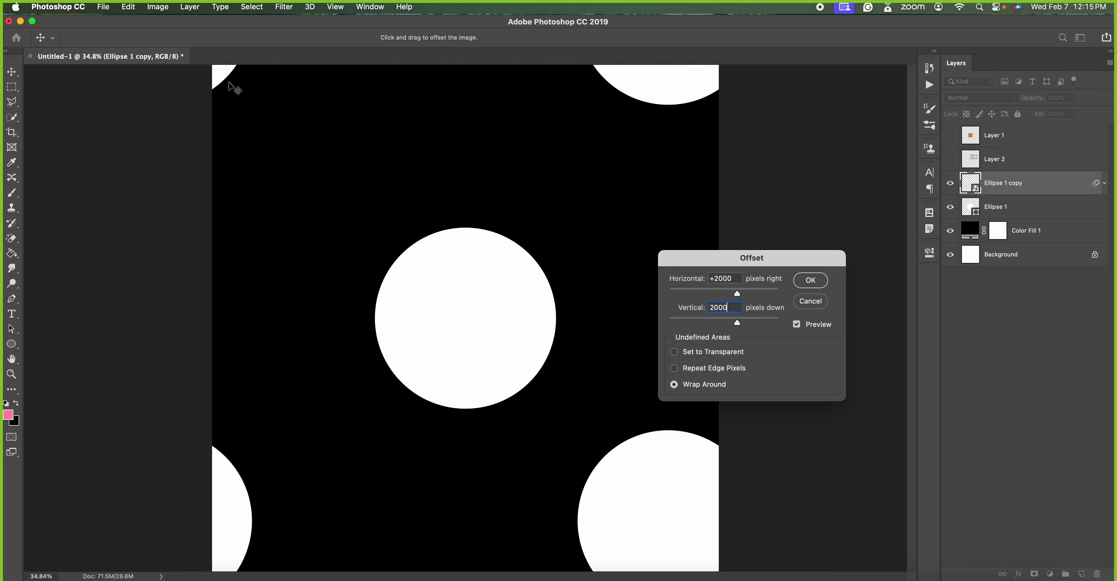
{"action": "left_click", "coordinate": [723, 278]}
{"action": "type", "text": "2500"}
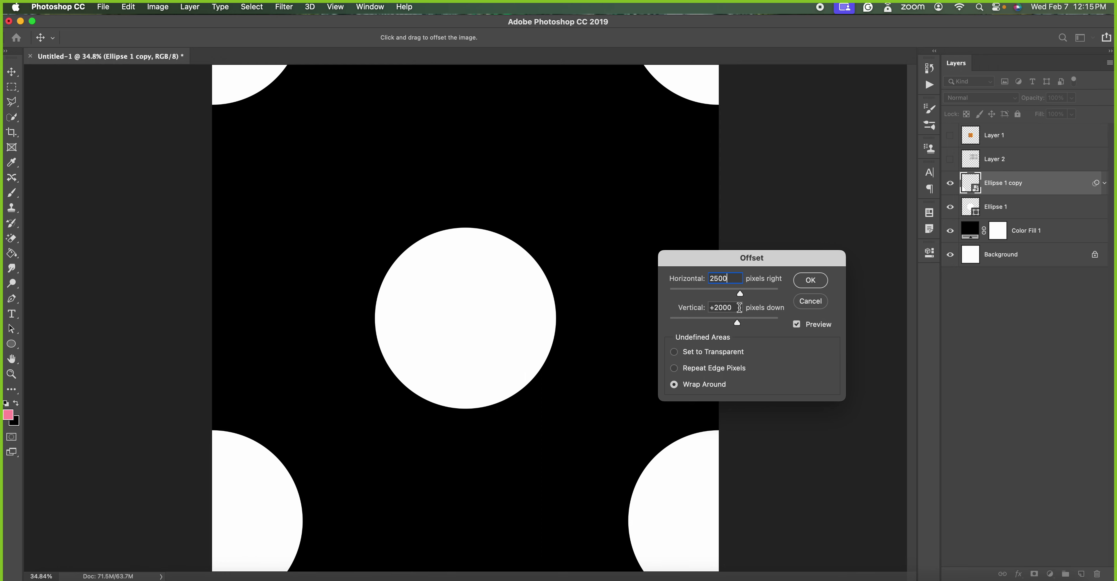
{"action": "key", "text": "Tab"}
{"action": "type", "text": "0"}
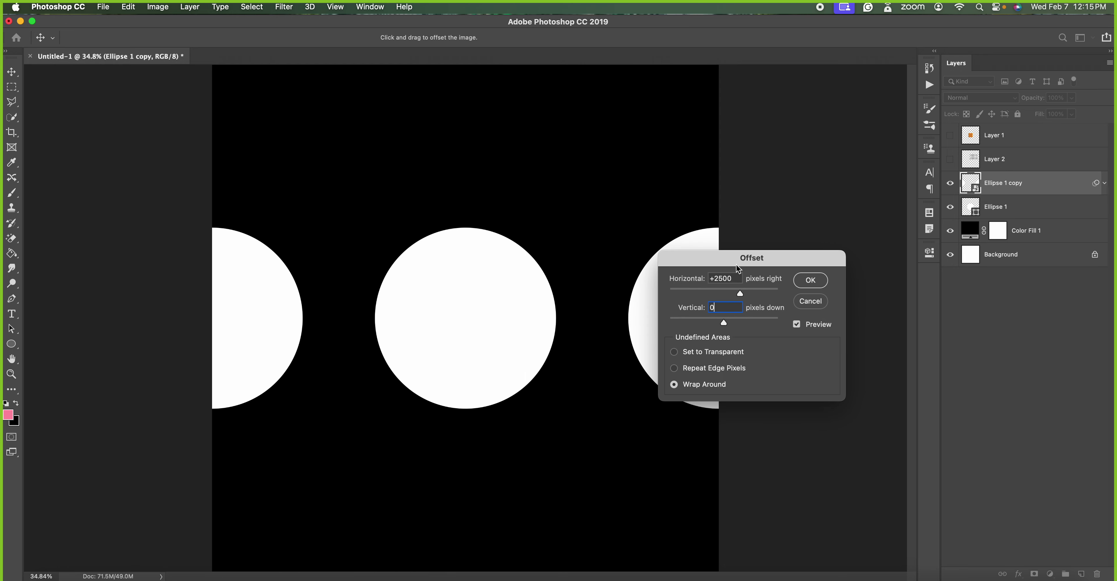
- Set the offset to 2500 px right and 2500 px down with Wrap Around and apply it
{"action": "left_click_drag", "start_coordinate": [735, 260], "coordinate": [878, 260]}
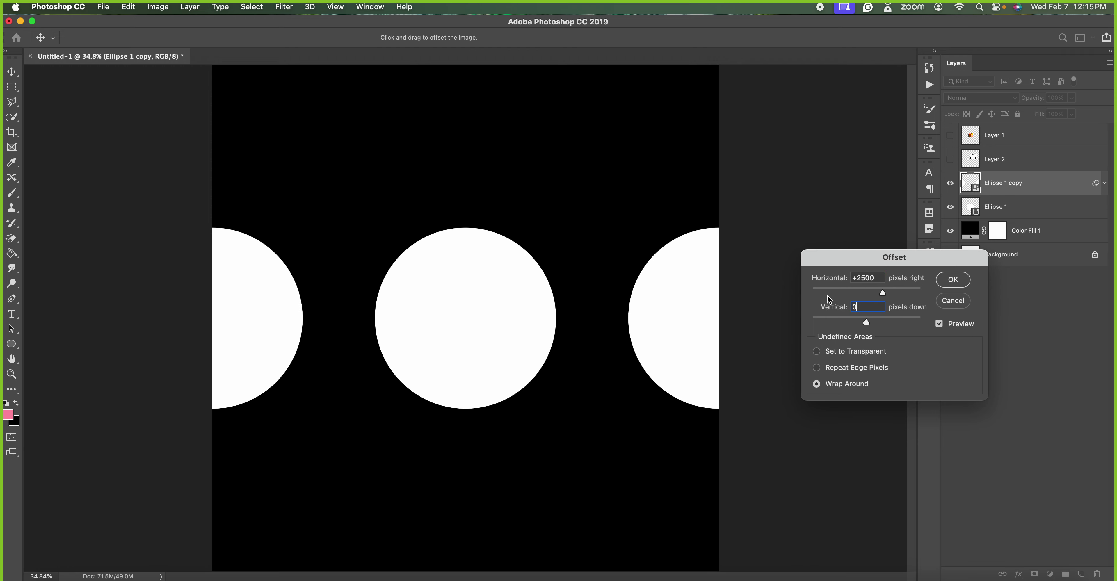
{"action": "double_click", "coordinate": [865, 278]}
{"action": "type", "text": "0"}
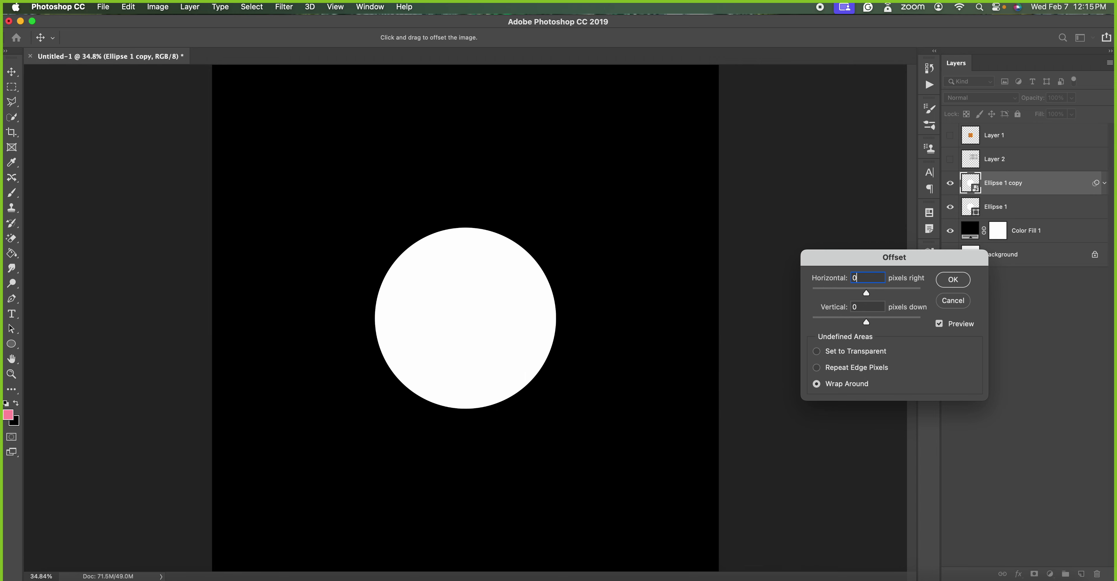
{"action": "double_click", "coordinate": [865, 306]}
{"action": "type", "text": "500"}
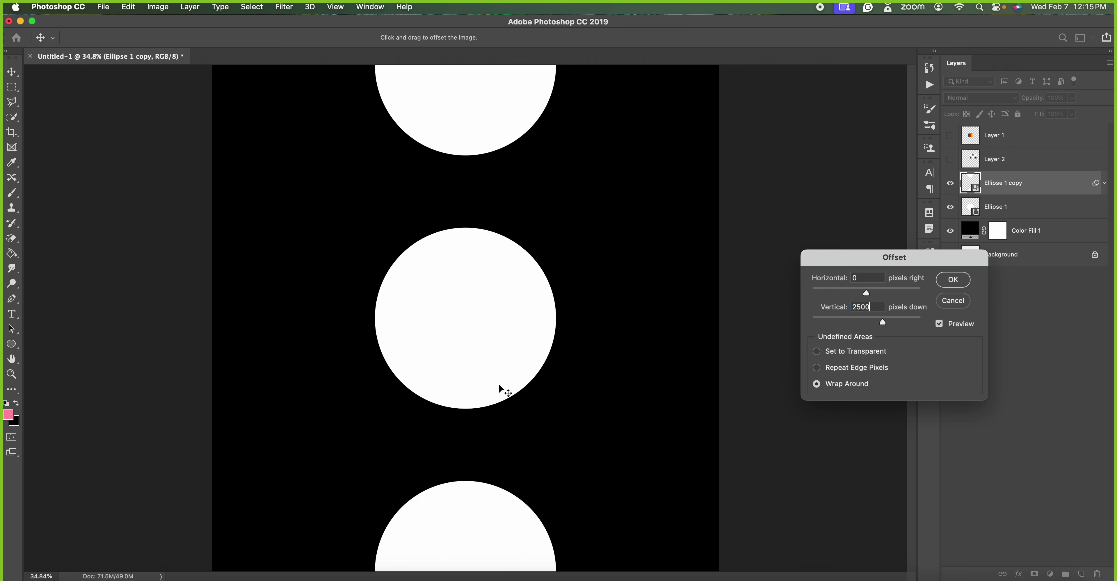
{"action": "key", "text": "Tab"}
{"action": "type", "text": "250"}
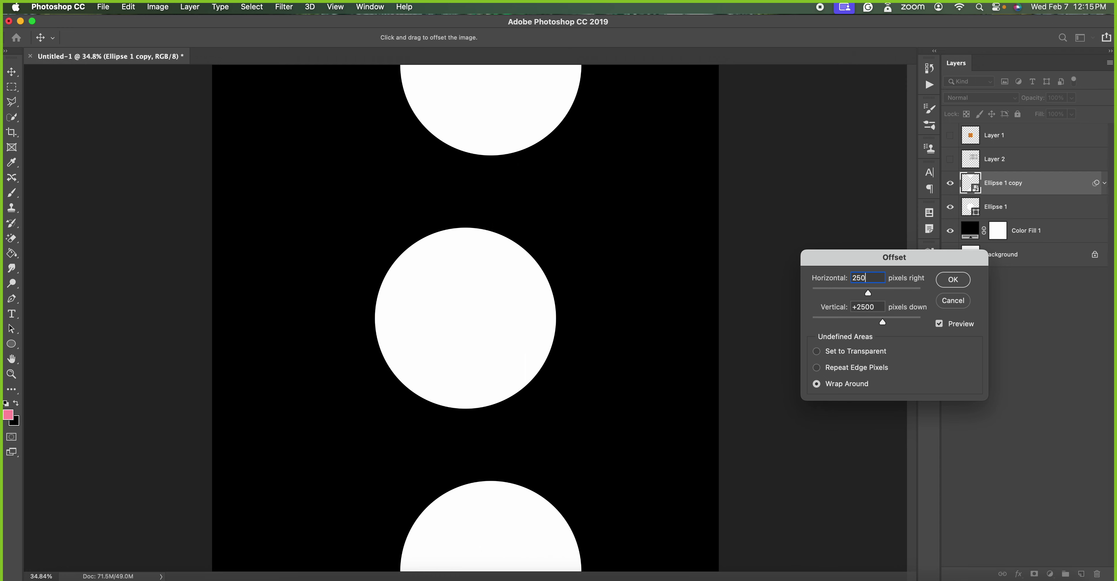
{"action": "type", "text": "0"}
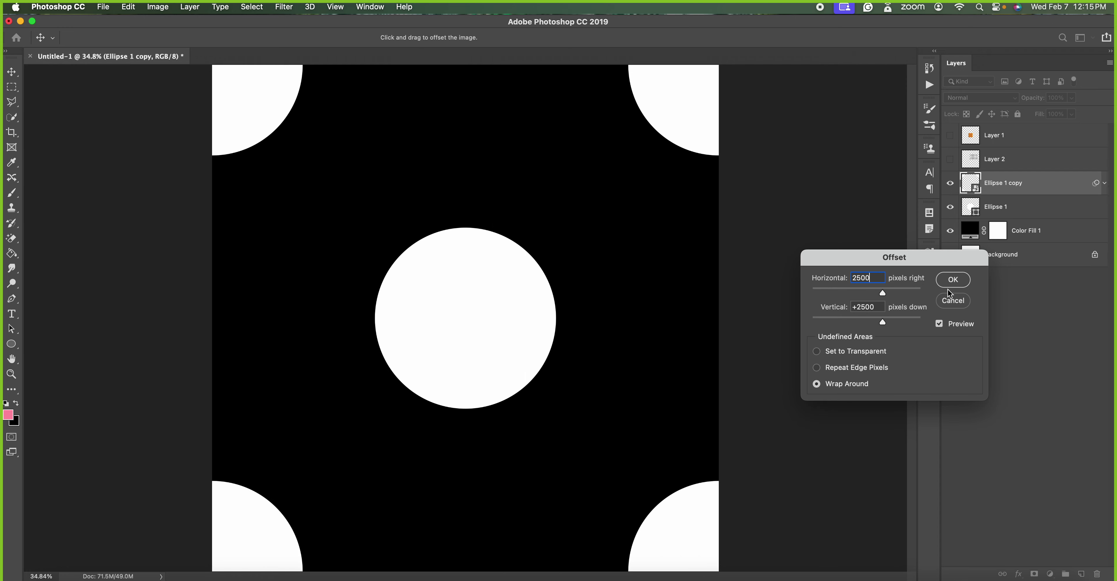
{"action": "left_click", "coordinate": [953, 280]}
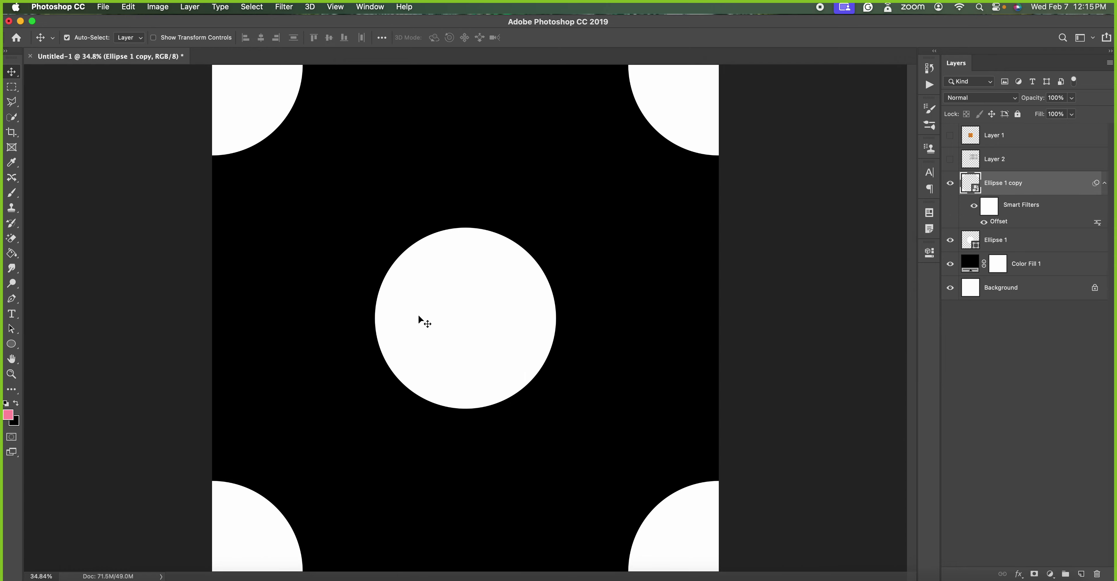
- Save the dot tile as Pattern 14 and add a new empty Layer 3
{"action": "left_click", "coordinate": [129, 7]}
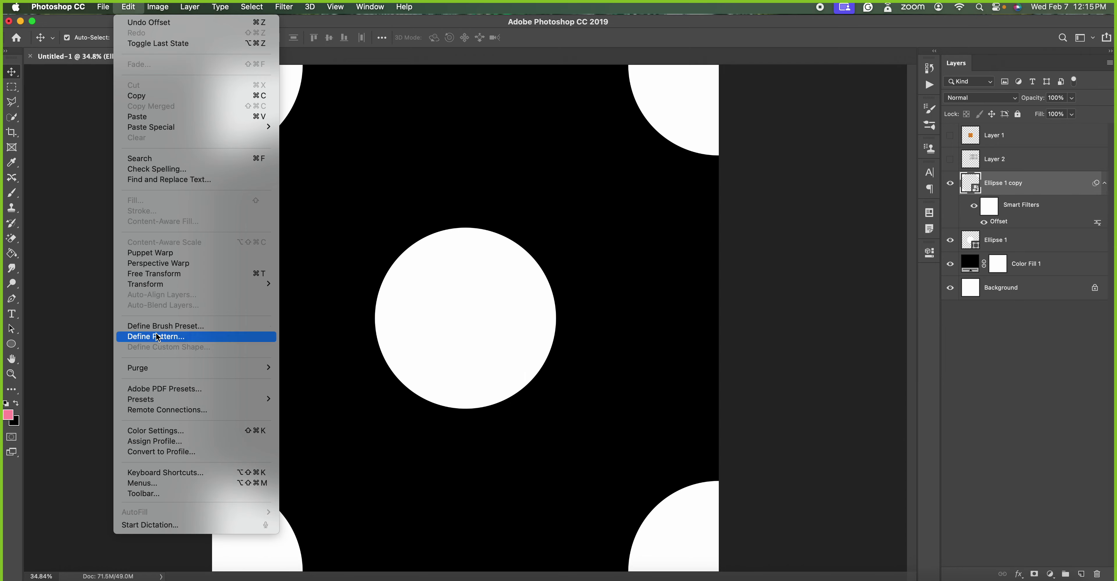
{"action": "left_click", "coordinate": [157, 337]}
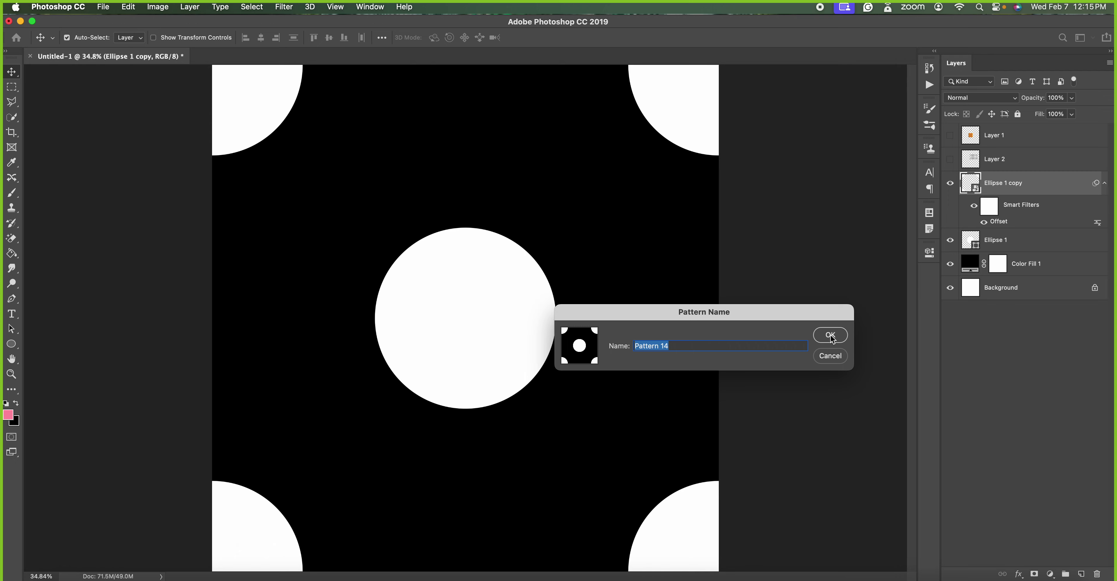
{"action": "left_click", "coordinate": [830, 335]}
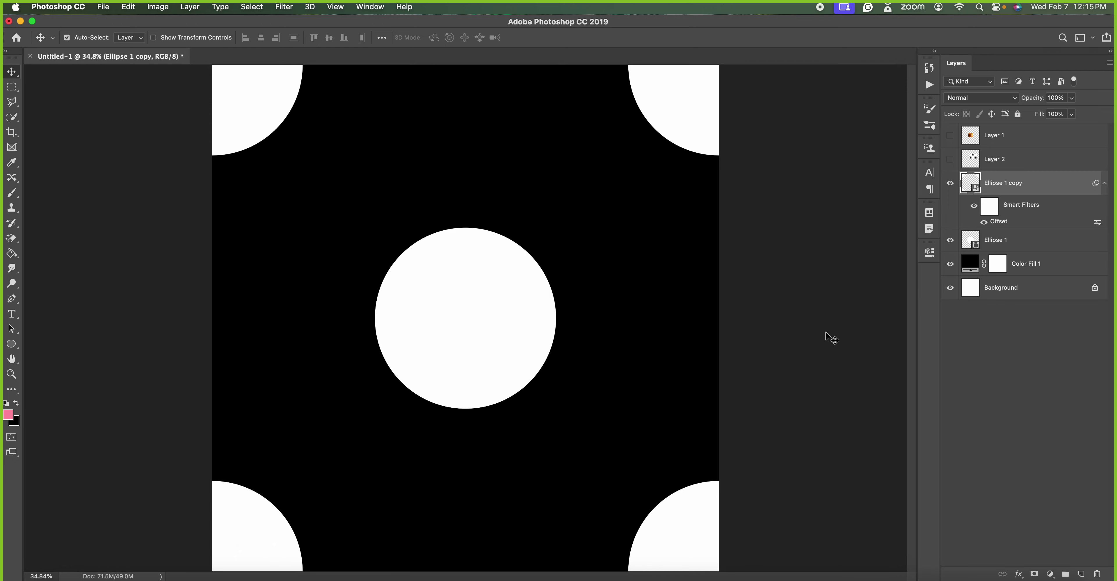
{"action": "left_click", "coordinate": [1080, 574]}
{"action": "left_click", "coordinate": [1049, 574]}
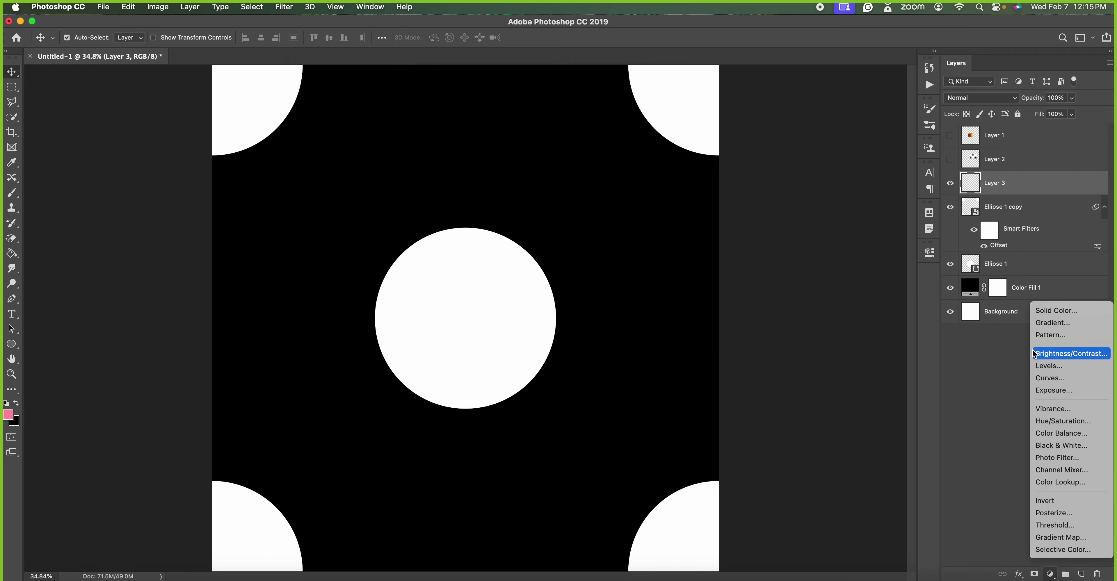
- Create a Pattern Fill layer from the dot tile, trying 50% then setting scale to 25%
{"action": "left_click", "coordinate": [1040, 337]}
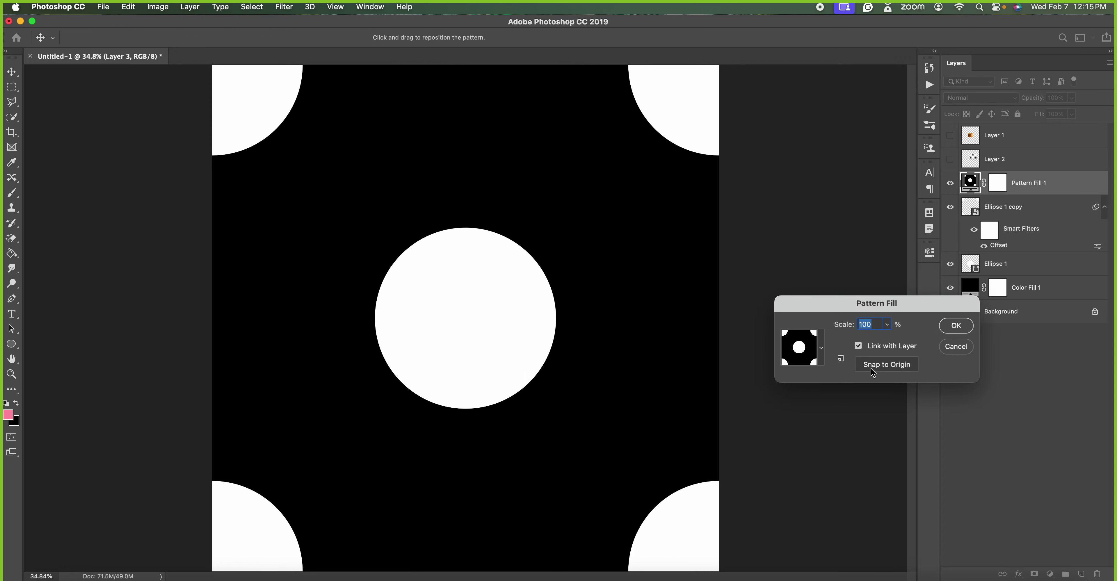
{"action": "key", "text": "Down"}
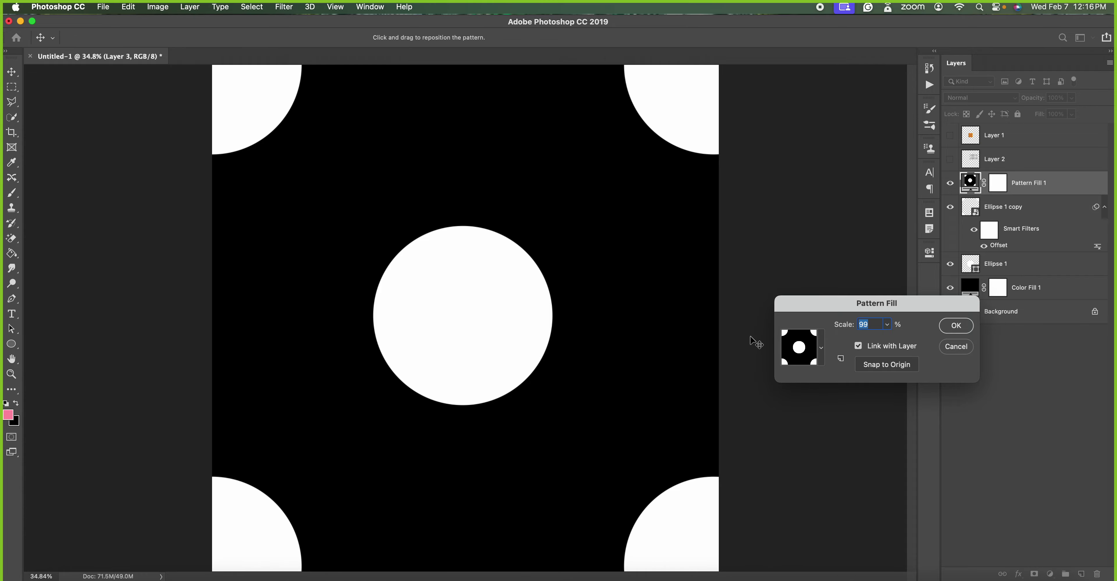
{"action": "type", "text": "50"}
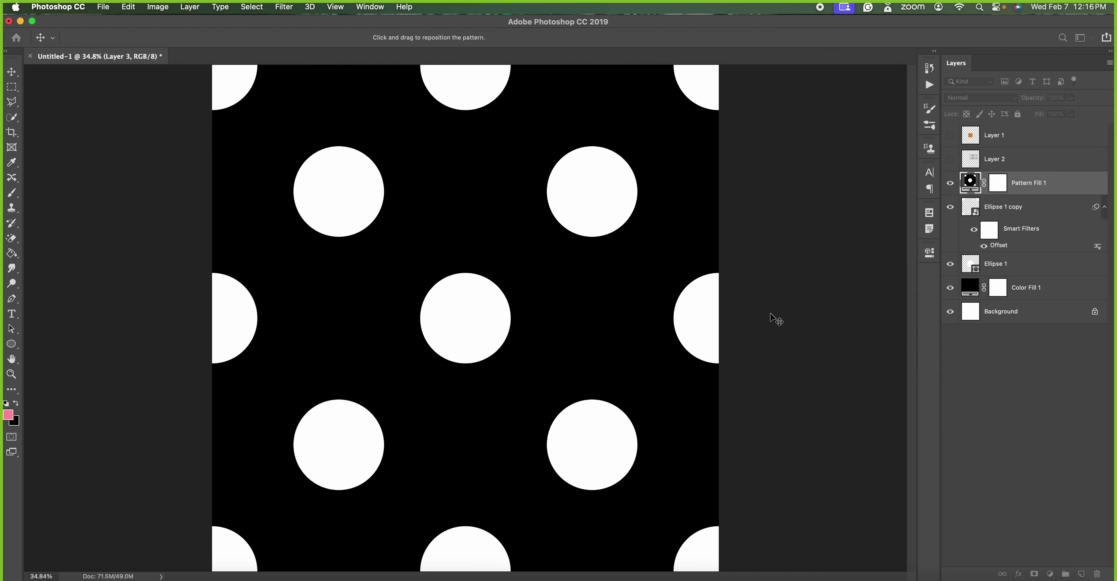
{"action": "double_click", "coordinate": [873, 325]}
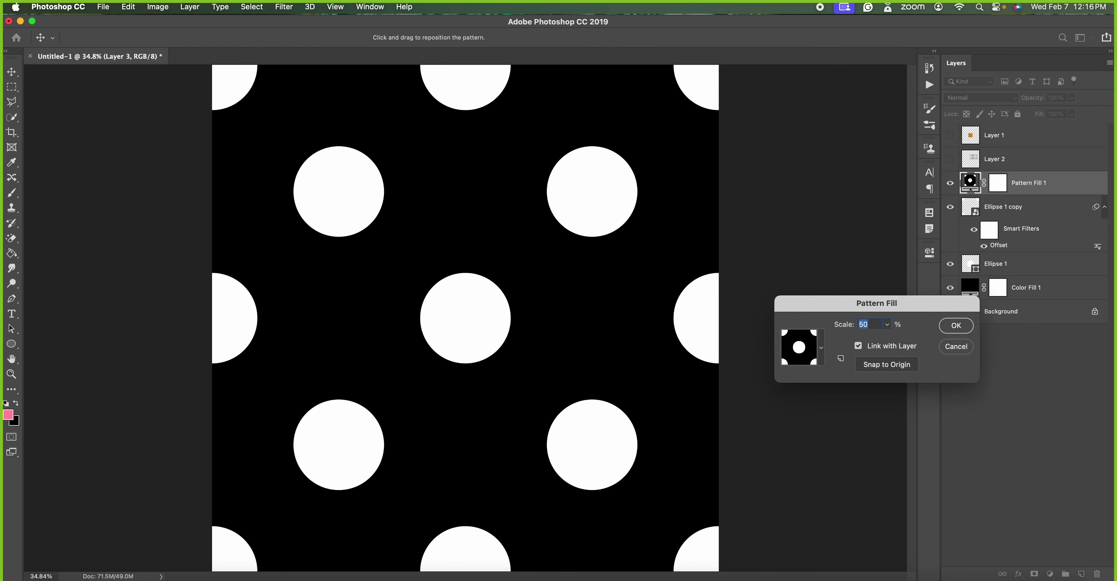
{"action": "type", "text": "25"}
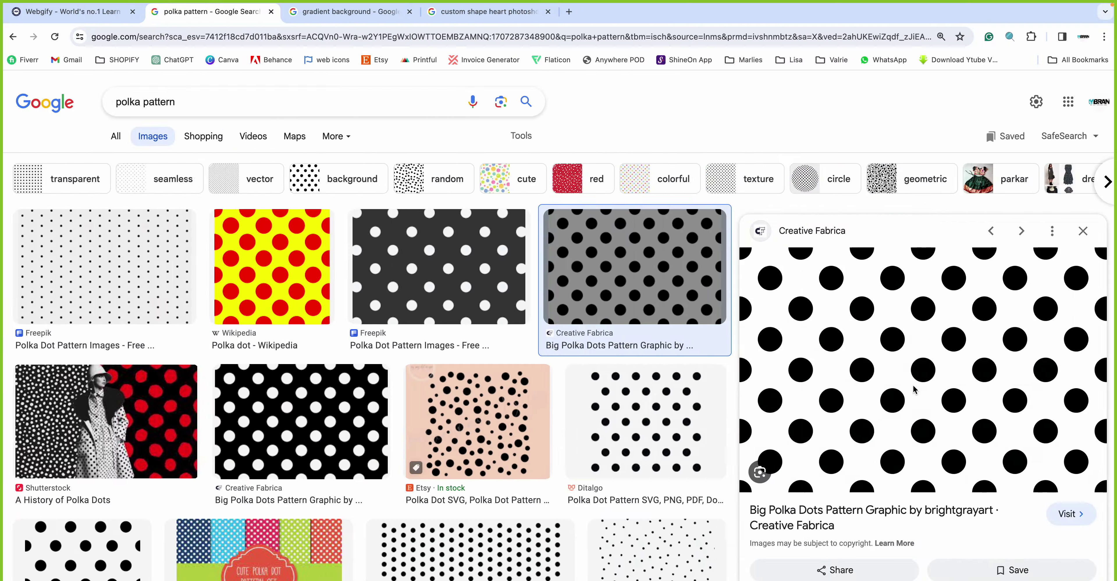
- Preview the Wikipedia and Creative Fabrica polka-dot images in Chrome, then return to Photoshop
{"action": "left_click", "coordinate": [227, 295]}
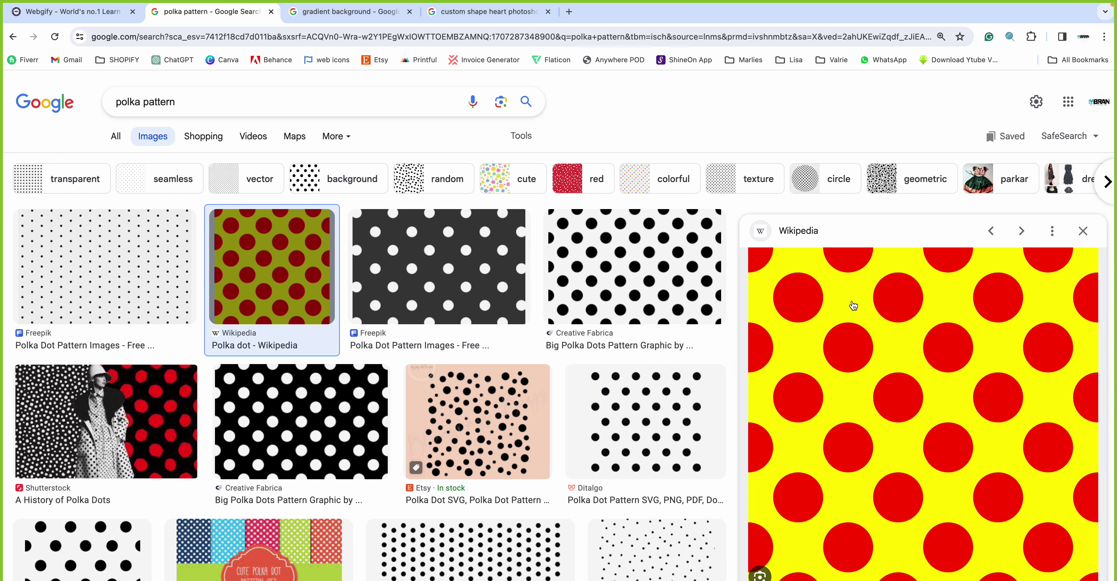
{"action": "left_click", "coordinate": [644, 229]}
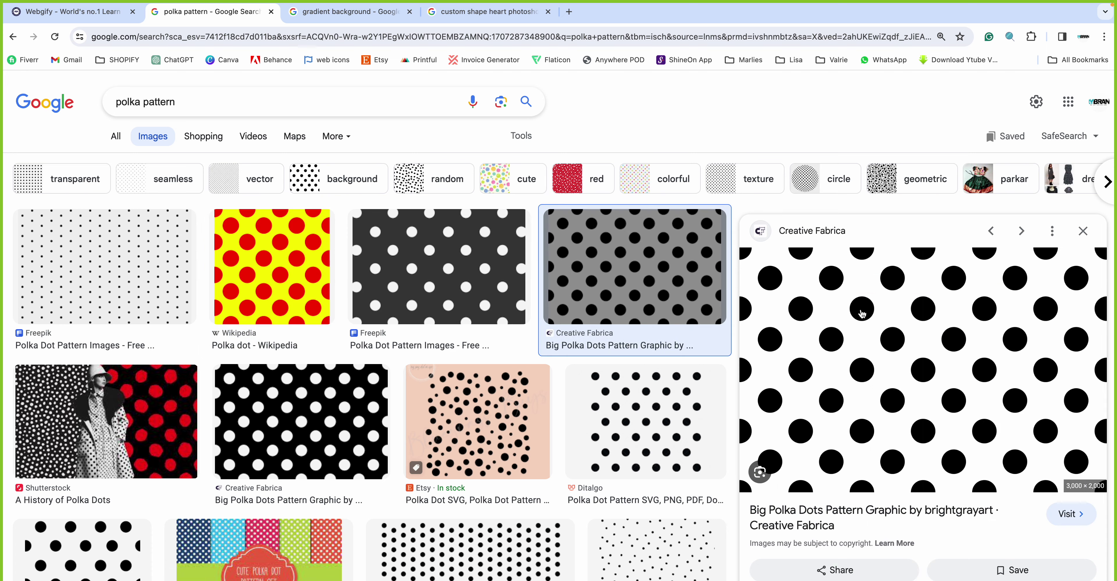
{"action": "key", "text": "ctrl+Left"}
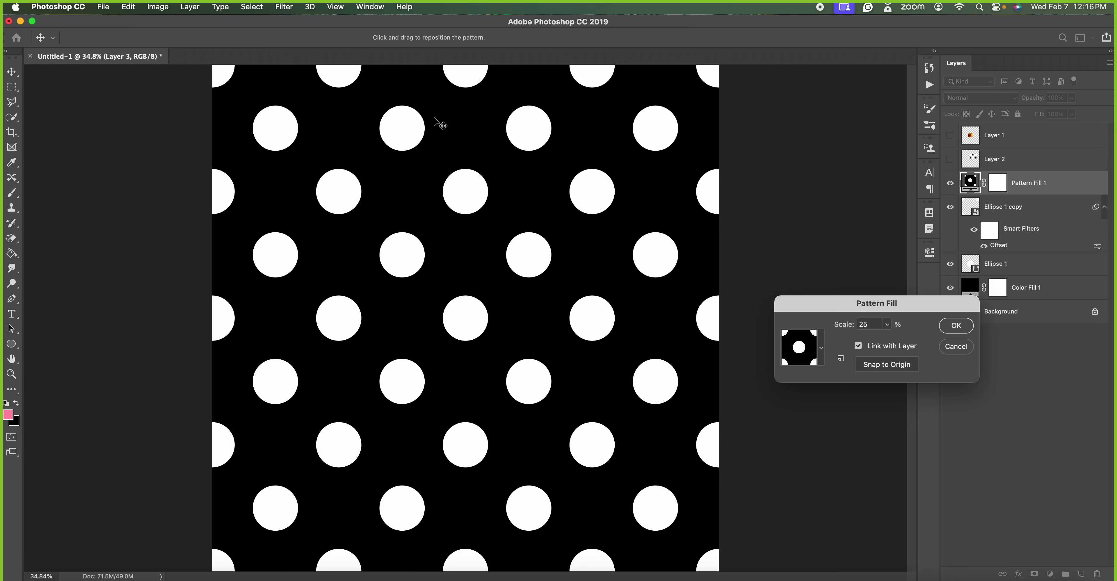
- Confirm the Pattern Fill at 25% scale and bring up Save As for Untitled-1.psd
{"action": "key", "text": "ctrl+Right"}
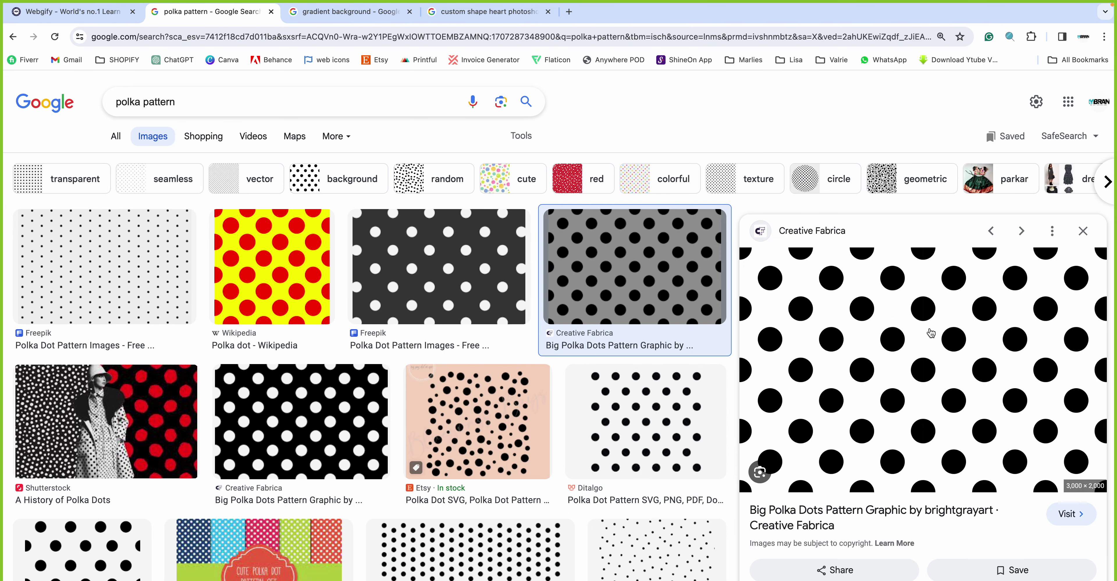
{"action": "key", "text": "ctrl+Left"}
{"action": "left_click", "coordinate": [957, 326]}
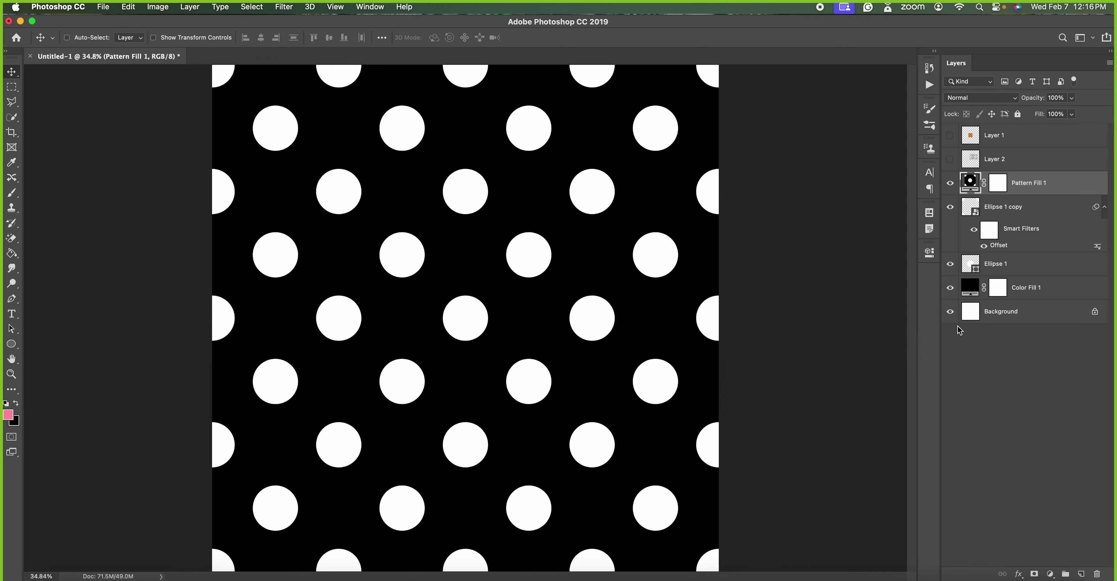
{"action": "key", "text": "ctrl+s"}
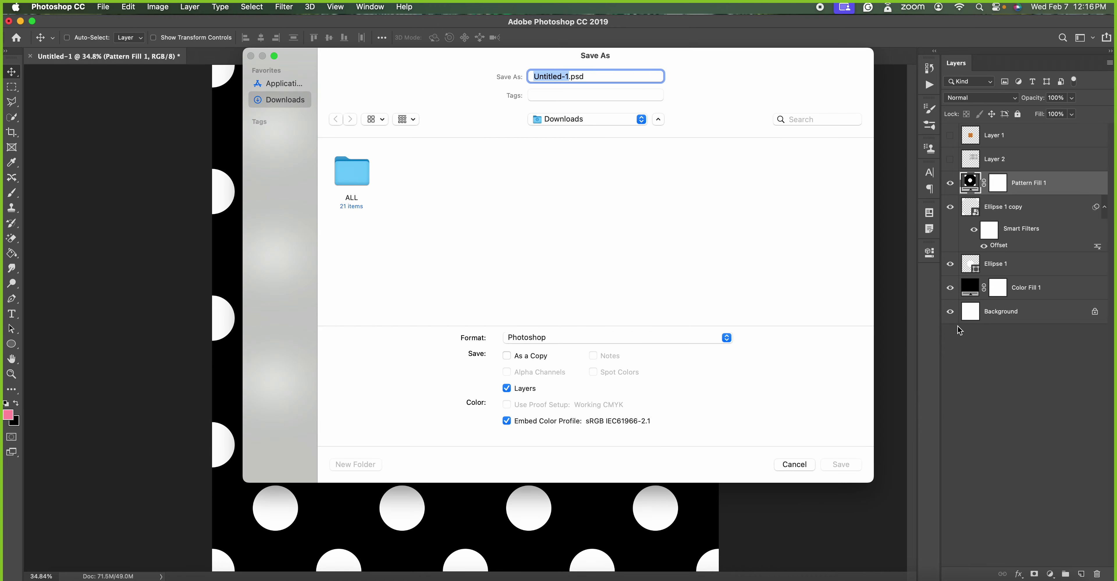
- Switch the Save As format to PNG, cancel without saving, and go to Chrome's results
{"action": "left_click", "coordinate": [547, 340]}
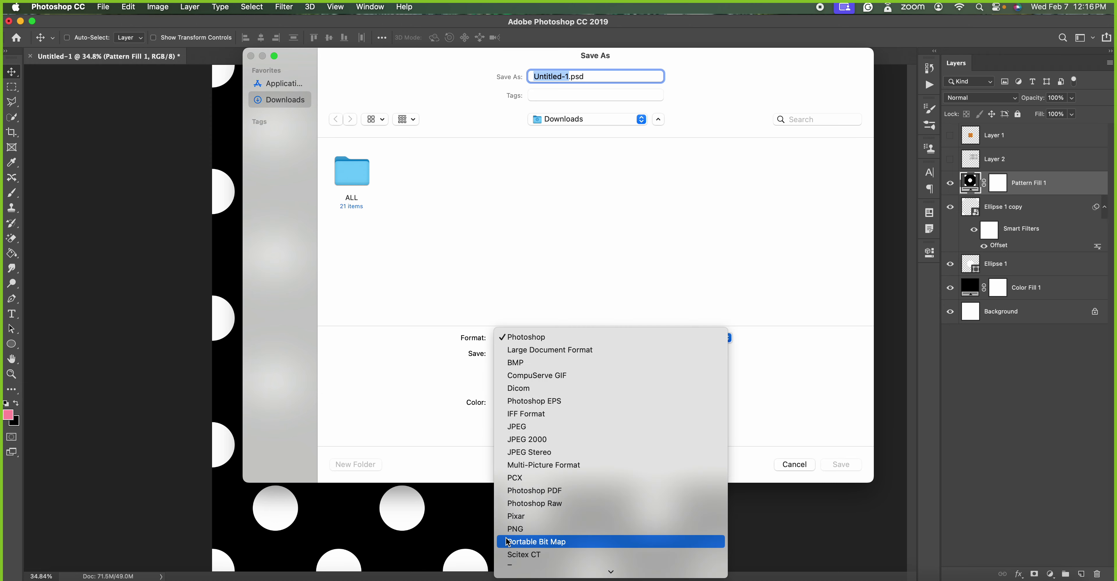
{"action": "left_click", "coordinate": [520, 526]}
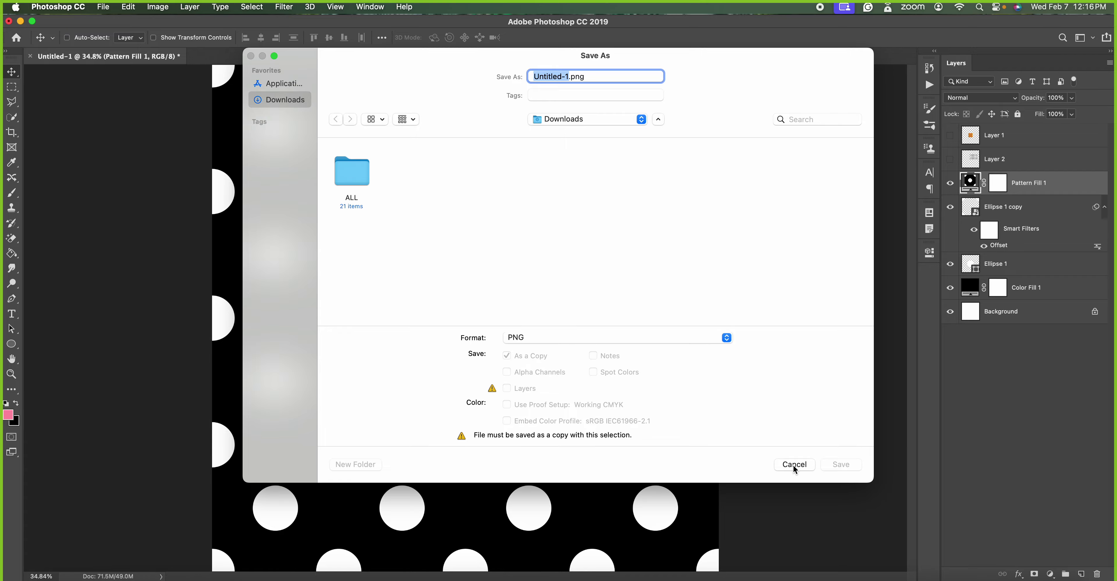
{"action": "left_click", "coordinate": [803, 464]}
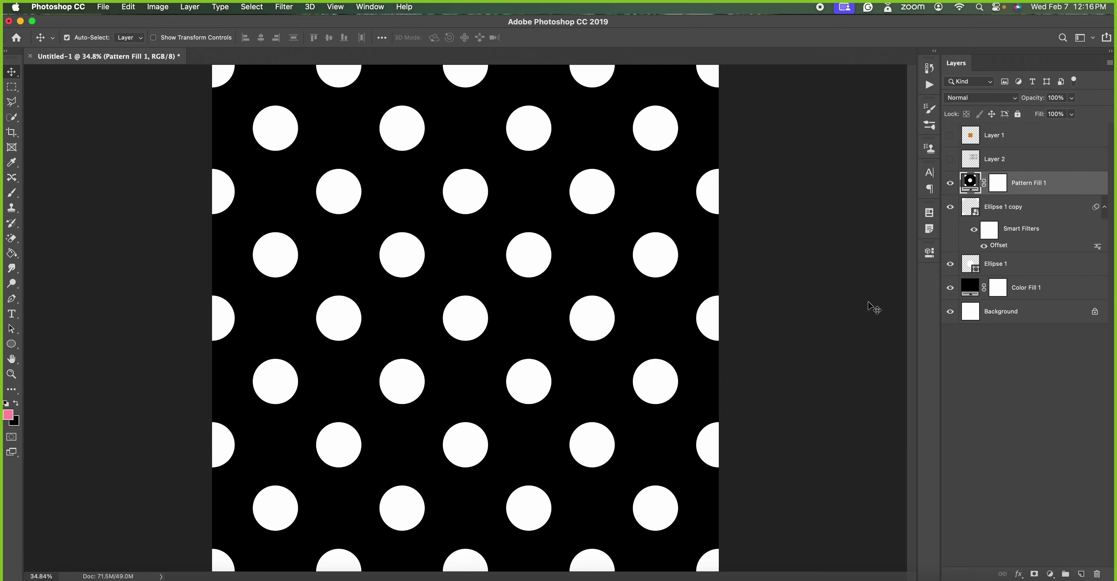
{"action": "key", "text": "ctrl+Right"}
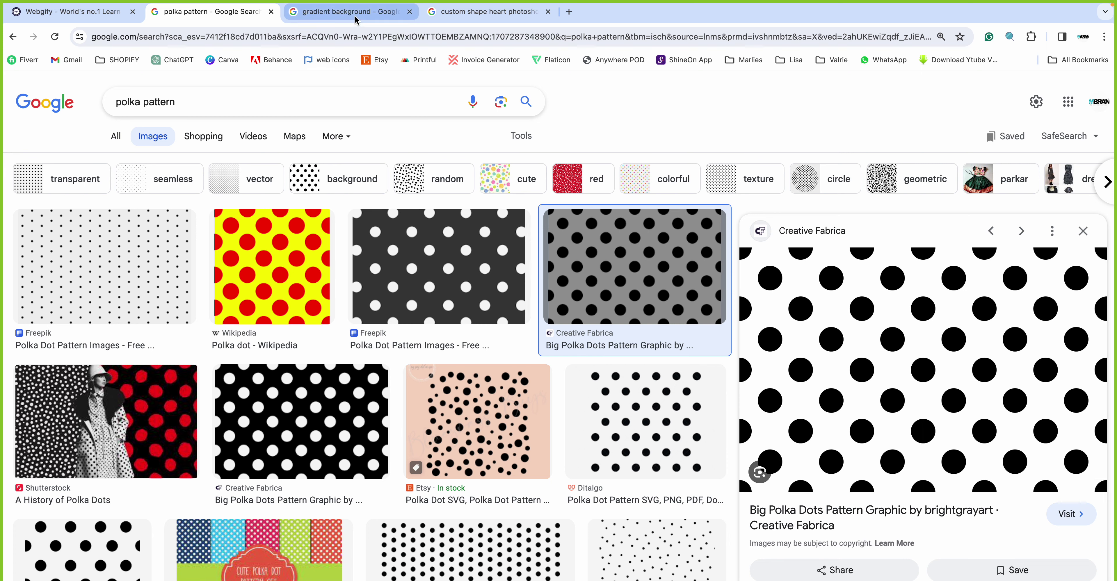
- Scroll the polka pattern results and preview the Vecteezy Cute Polka Dot Pattern Set
{"action": "left_click", "coordinate": [347, 12]}
{"action": "left_click", "coordinate": [209, 11]}
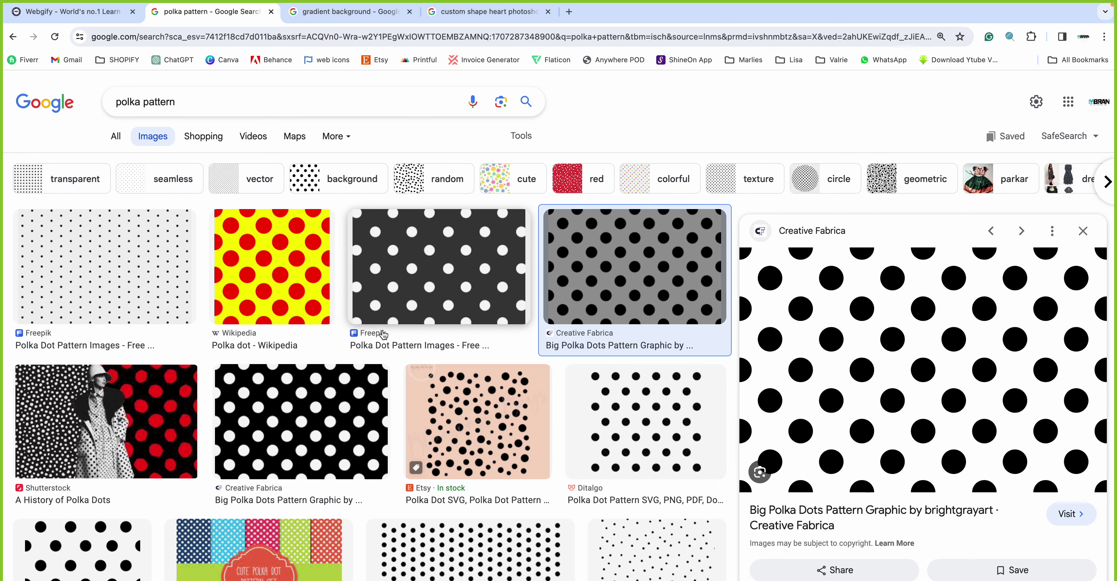
{"action": "scroll", "coordinate": [390, 345], "scroll_direction": "down", "scroll_amount": 1}
{"action": "scroll", "coordinate": [390, 346], "scroll_direction": "down", "scroll_amount": 5}
{"action": "left_click", "coordinate": [340, 191]}
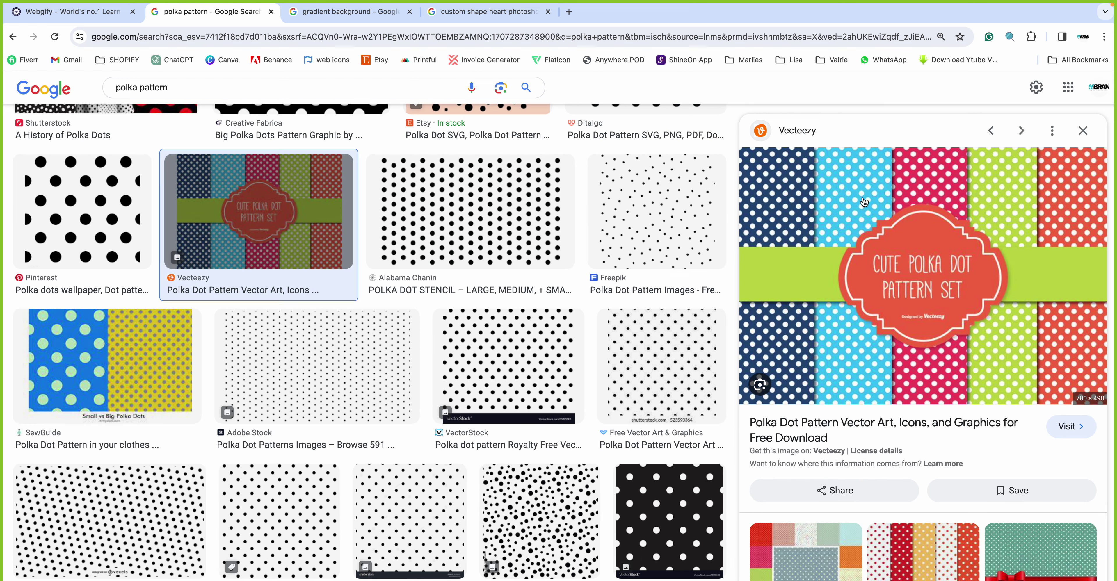
{"action": "mouse_move", "coordinate": [922, 276]}
{"action": "key", "text": "ctrl+Left"}
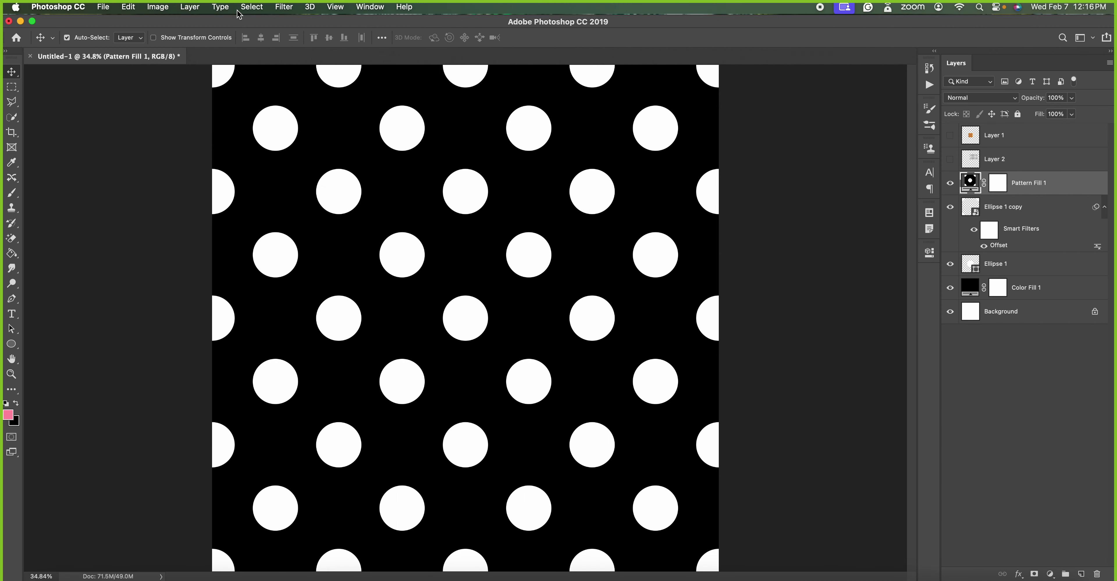
- Reopen the Pattern Fill 1 settings and try pattern scales of 5% and 50%
{"action": "left_click", "coordinate": [128, 7]}
{"action": "double_click", "coordinate": [967, 181]}
{"action": "type", "text": "10"}
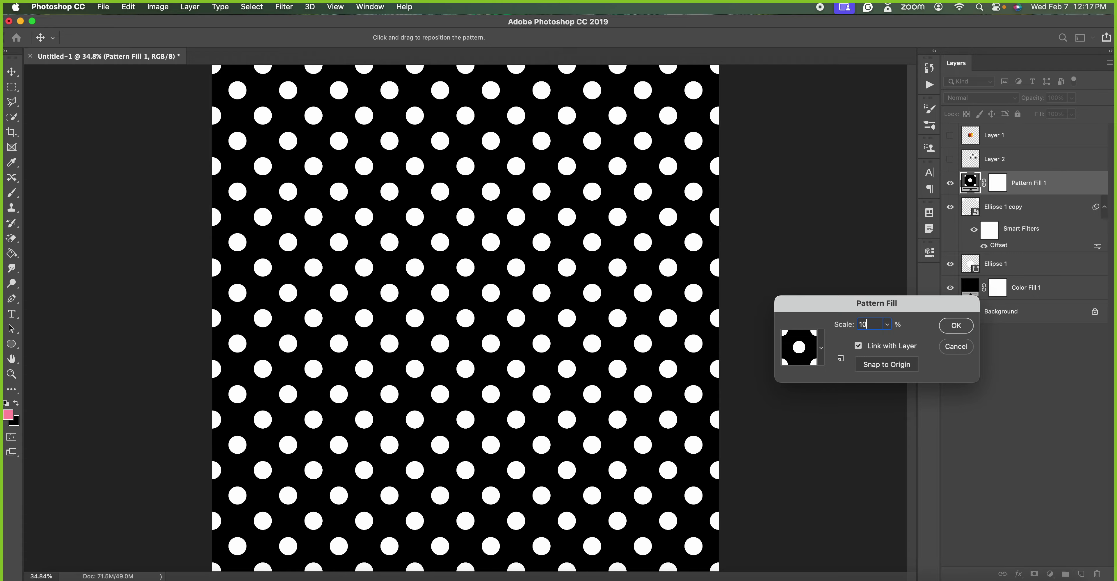
{"action": "key", "text": "Tab"}
{"action": "type", "text": "5"}
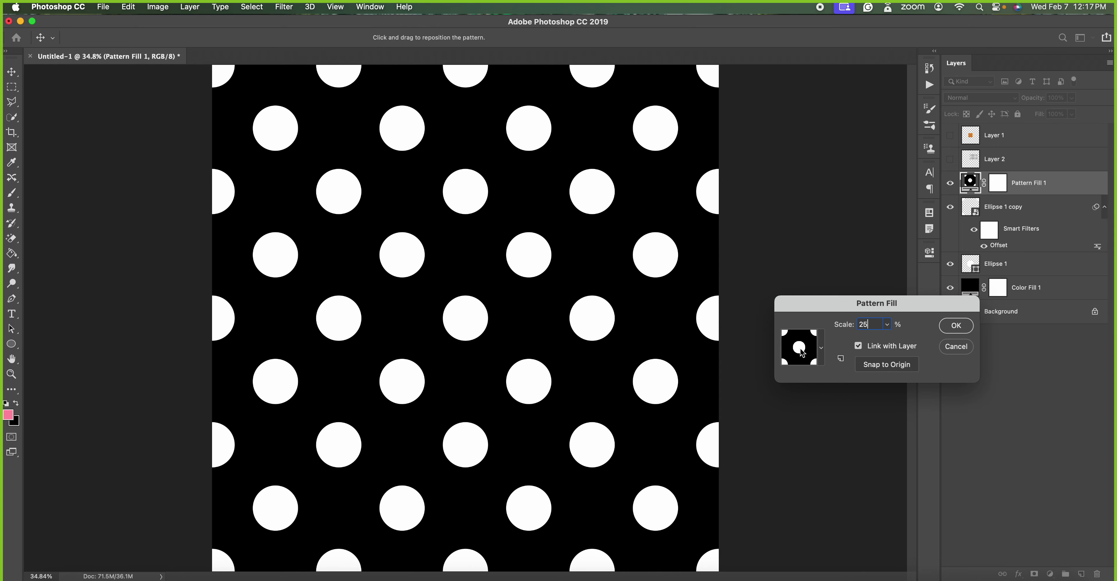
{"action": "double_click", "coordinate": [865, 326]}
{"action": "type", "text": "50"}
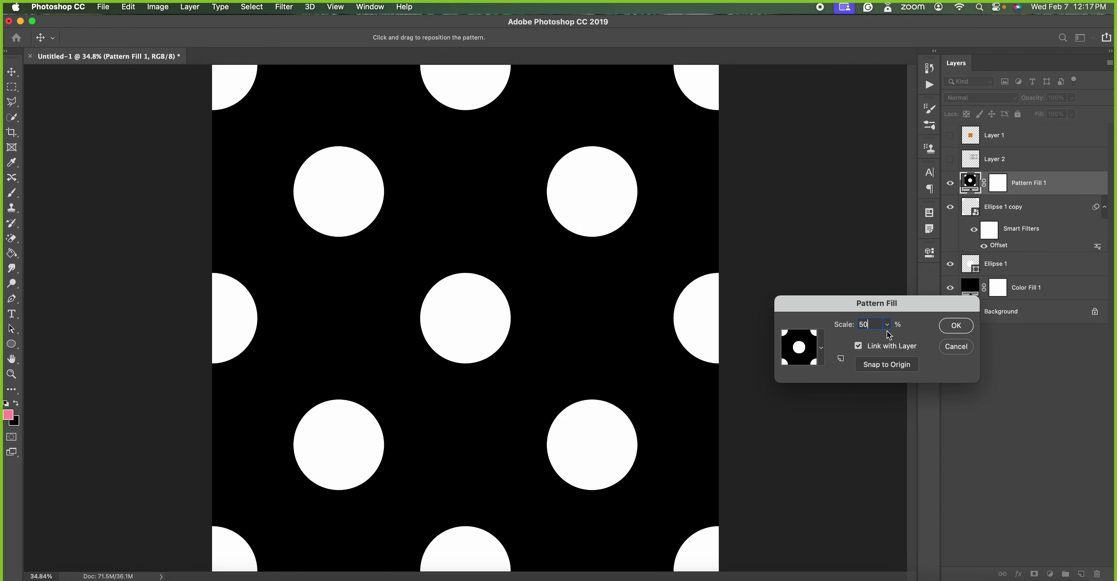
{"action": "key", "text": "BackSpace"}
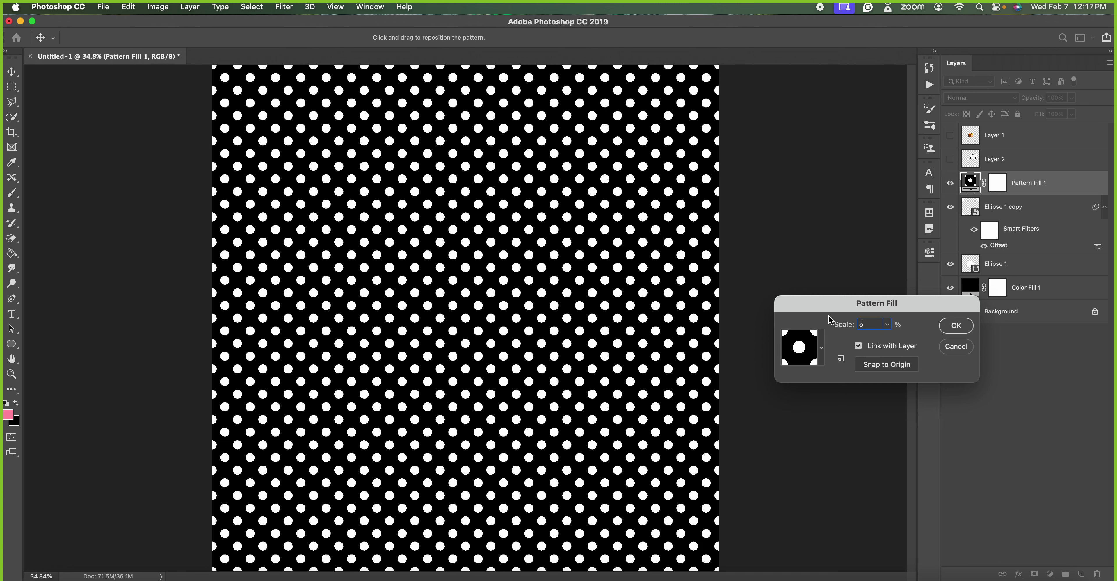
- Test scales 25%, 50%, 51% and 49%, keep the original dot size, then switch to Chrome
{"action": "double_click", "coordinate": [863, 325]}
{"action": "type", "text": "0"}
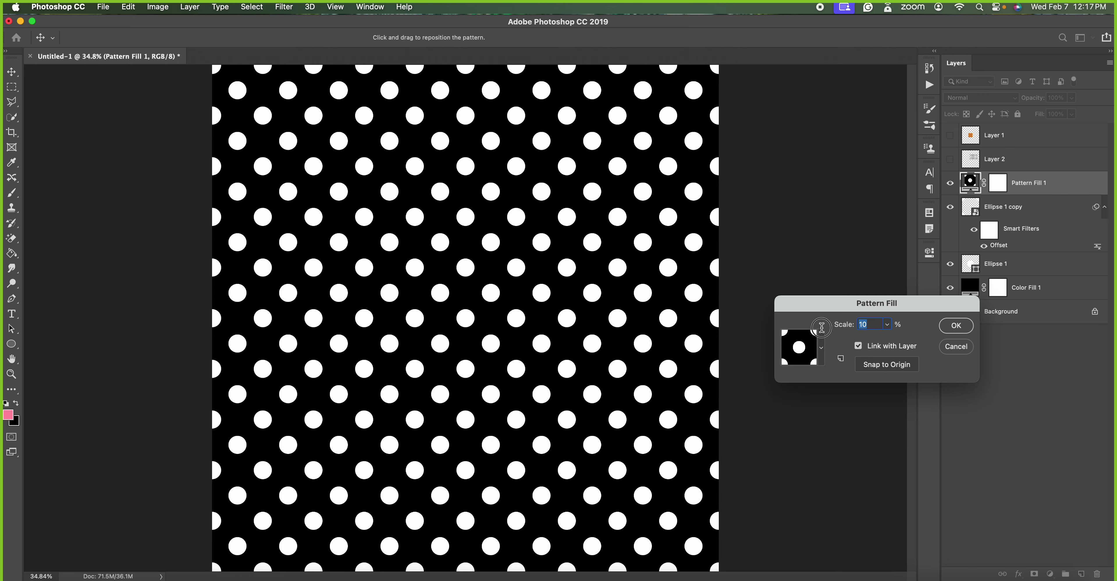
{"action": "key", "text": "BackSpace"}
{"action": "key", "text": "BackSpace"}
{"action": "type", "text": "25"}
{"action": "key", "text": "Tab"}
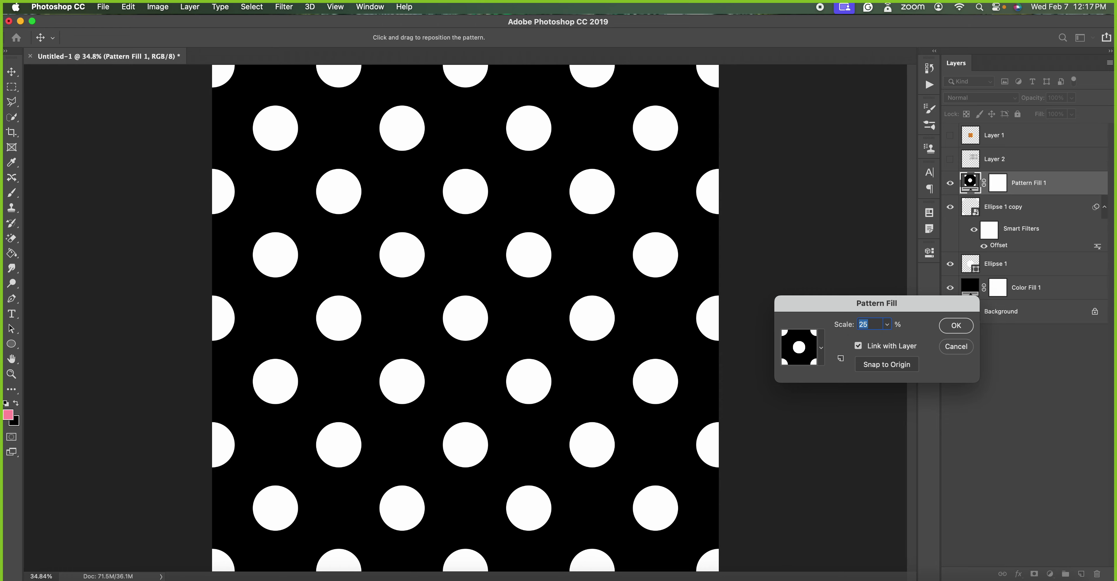
{"action": "type", "text": "50"}
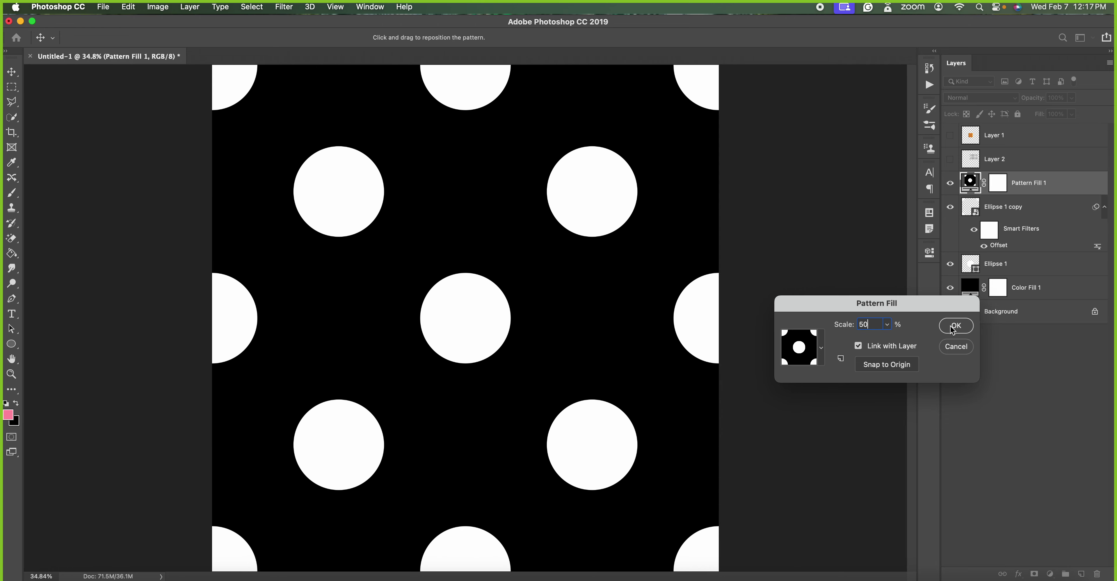
{"action": "key", "text": "Tab"}
{"action": "type", "text": "51"}
{"action": "key", "text": "Tab"}
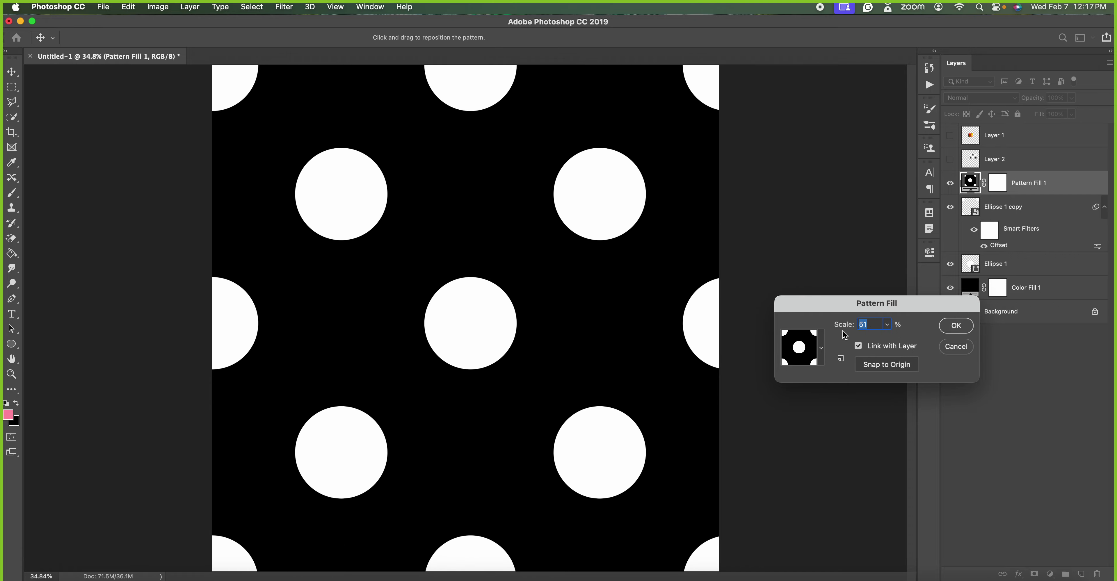
{"action": "type", "text": "49"}
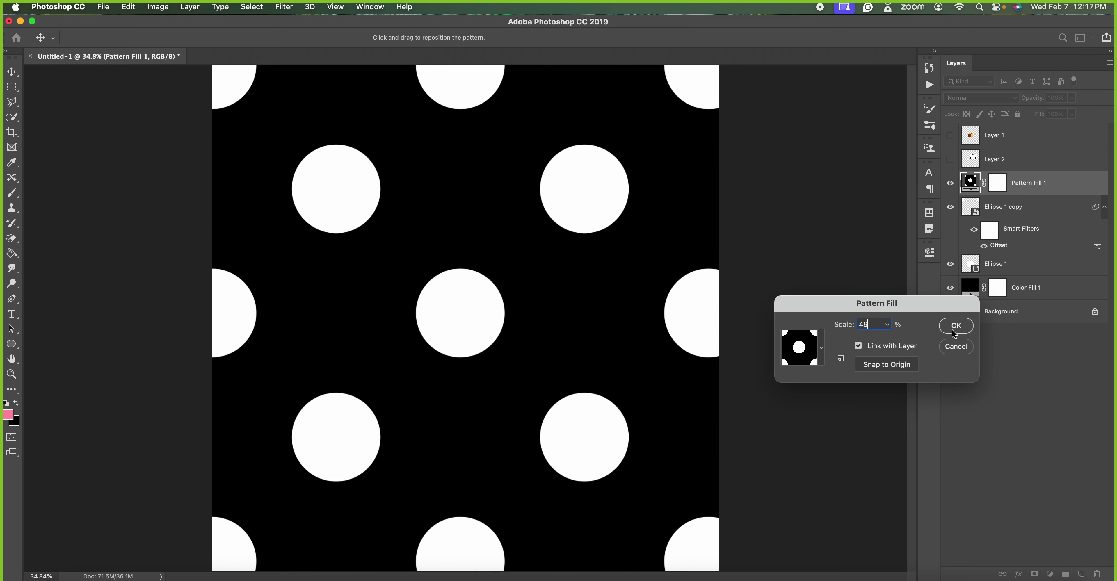
{"action": "left_click", "coordinate": [960, 347]}
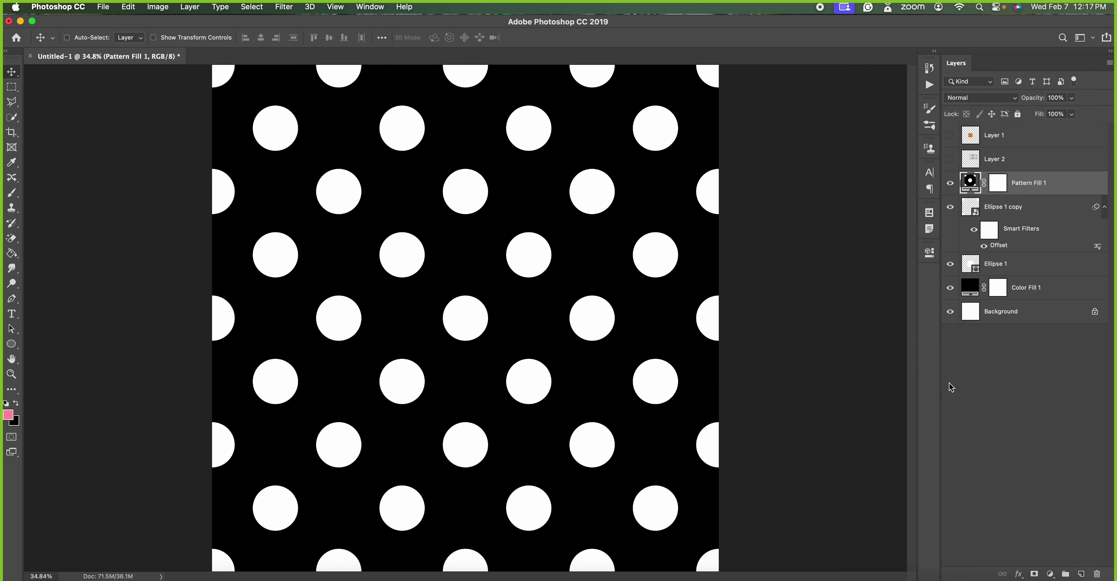
{"action": "key", "text": "super+Tab"}
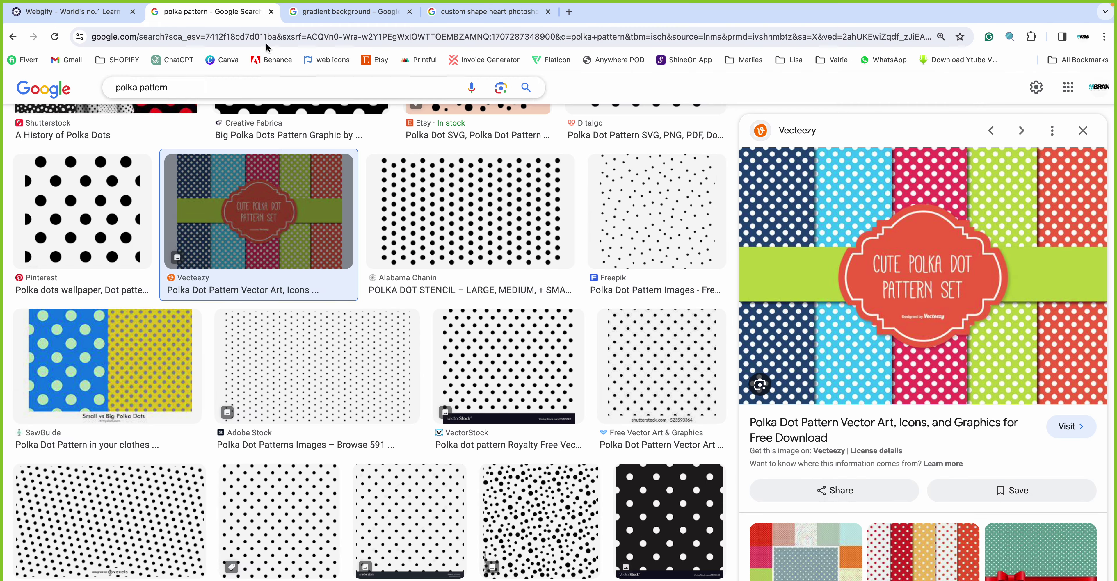